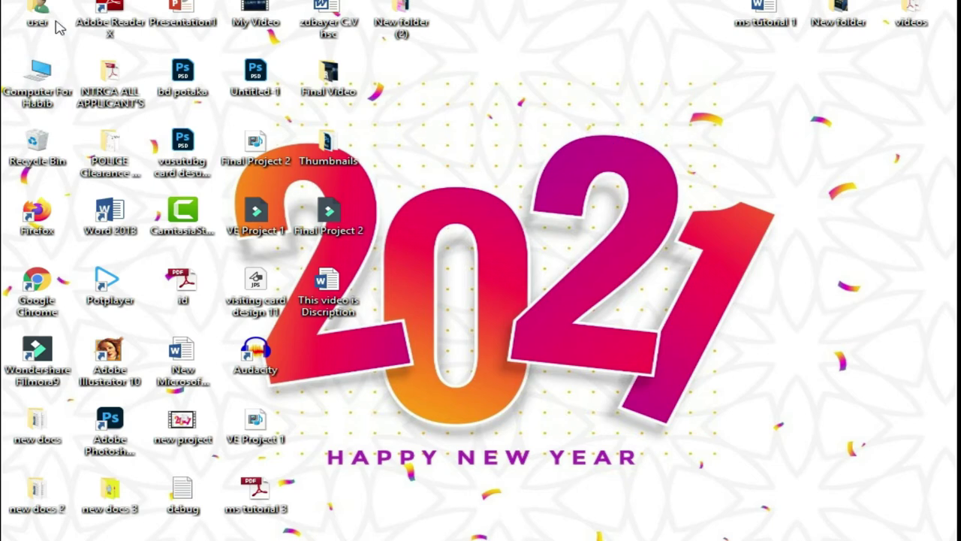
Refresh the Windows desktop several times from its right-click menu
right_click(515, 62)
click(612, 104)
right_click(521, 18)
click(546, 64)
right_click(547, 51)
click(568, 97)
right_click(504, 34)
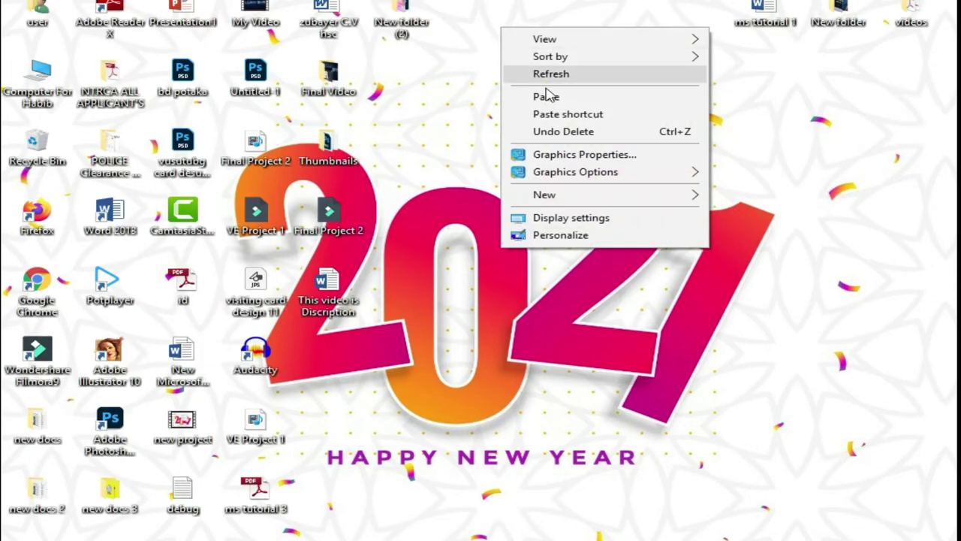
click(546, 79)
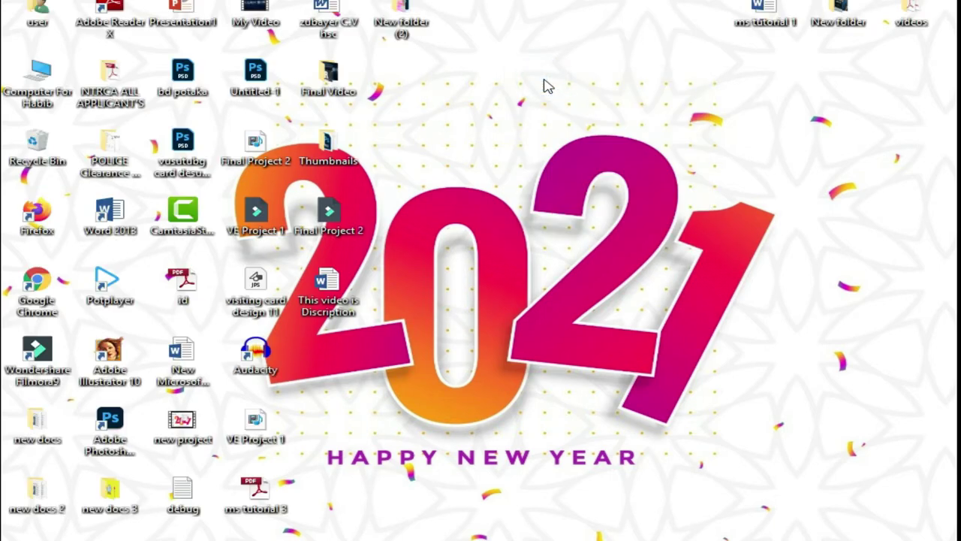
right_click(532, 13)
click(563, 56)
right_click(498, 27)
click(562, 67)
right_click(492, 14)
click(522, 48)
right_click(570, 46)
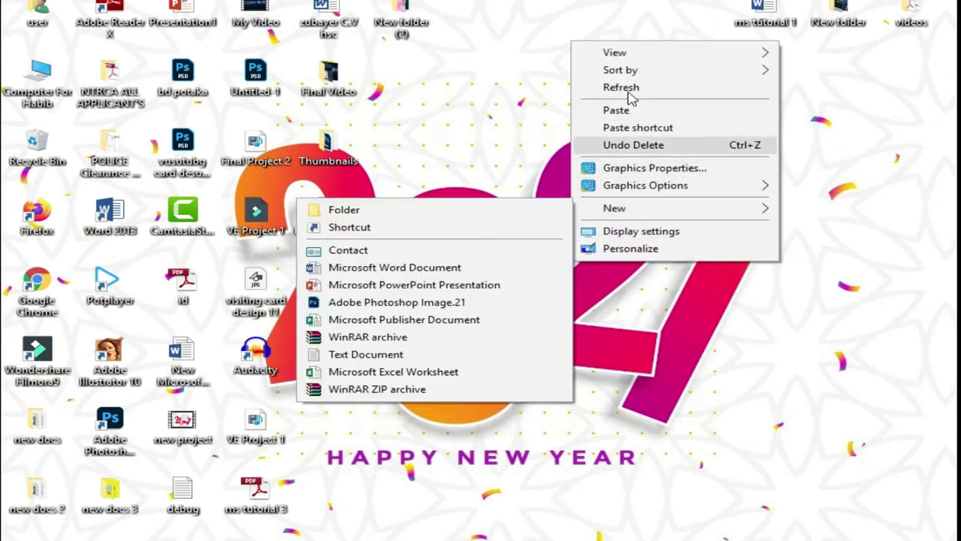
click(630, 87)
right_click(528, 7)
click(614, 32)
Create a new Microsoft Word Document on the desktop with its default name and open it
right_click(515, 14)
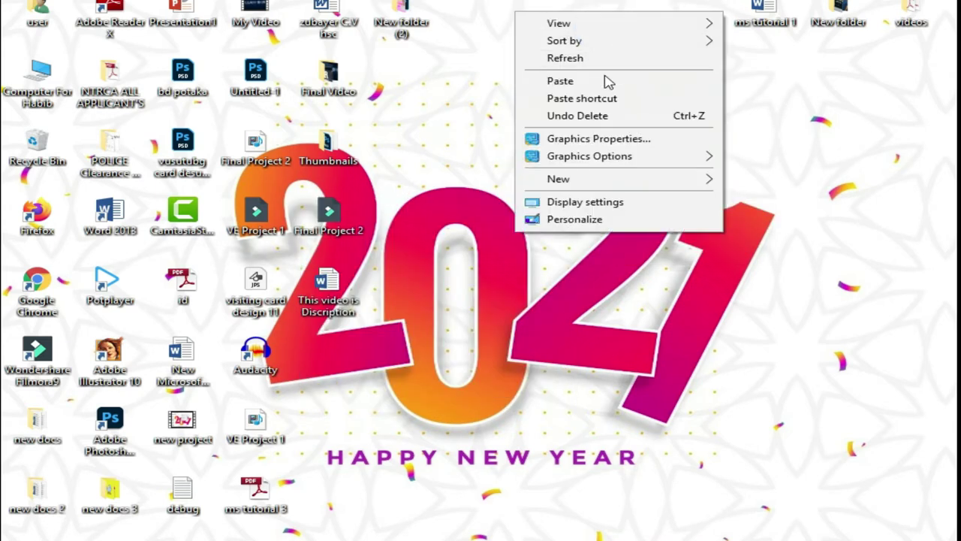
mouse_move(589, 184)
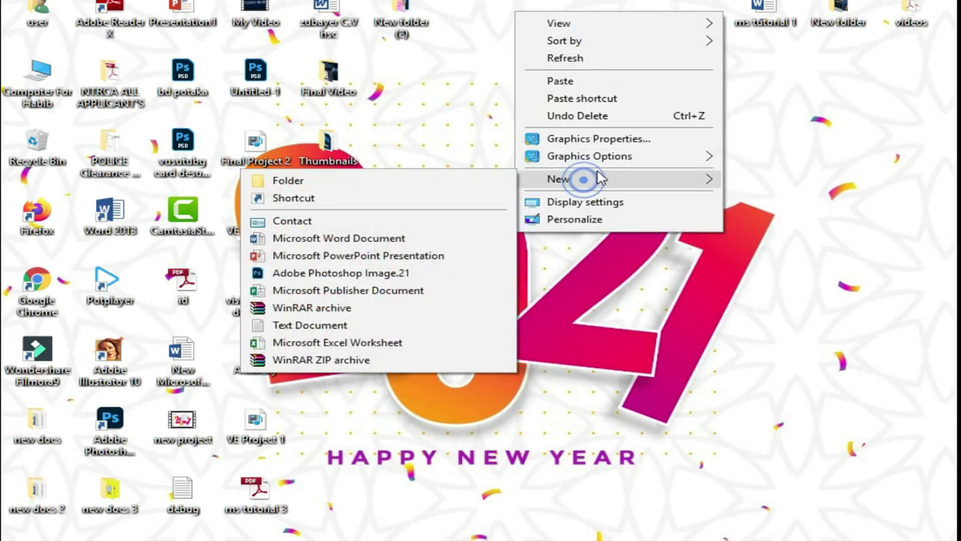
click(368, 242)
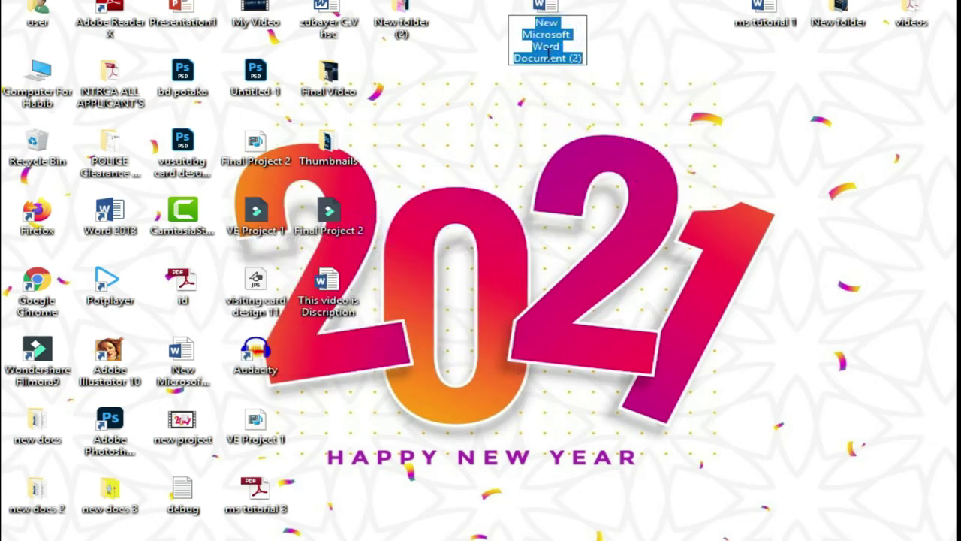
key(Return)
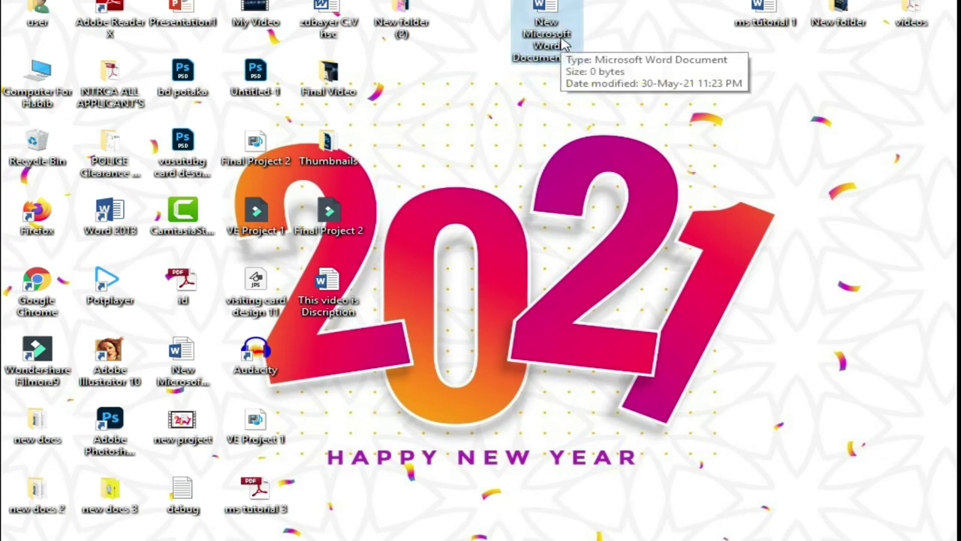
double_click(556, 41)
mouse_move(950, 174)
mouse_down()
mouse_move(948, 425)
mouse_move(954, 138)
mouse_up()
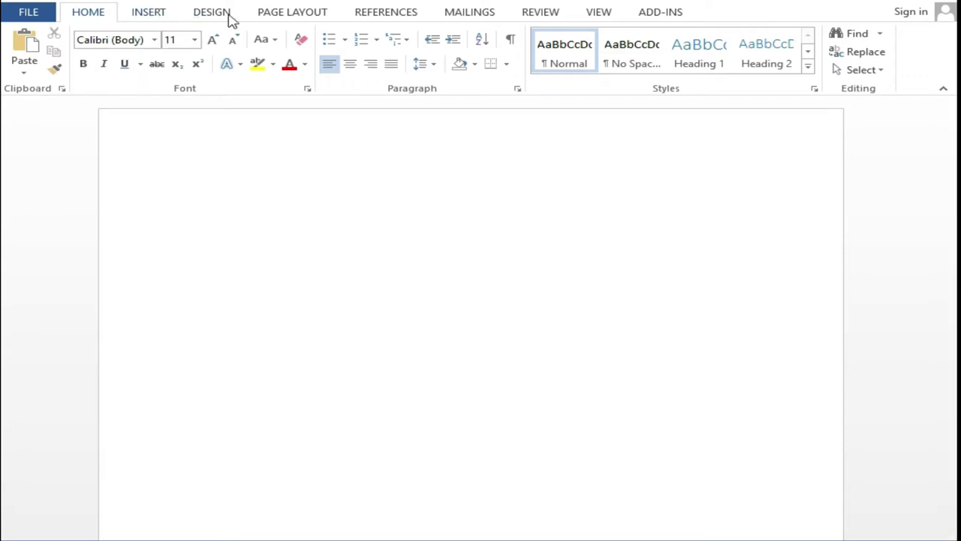
Set the page to A4 size, portrait orientation, Normal margins and one column
click(289, 14)
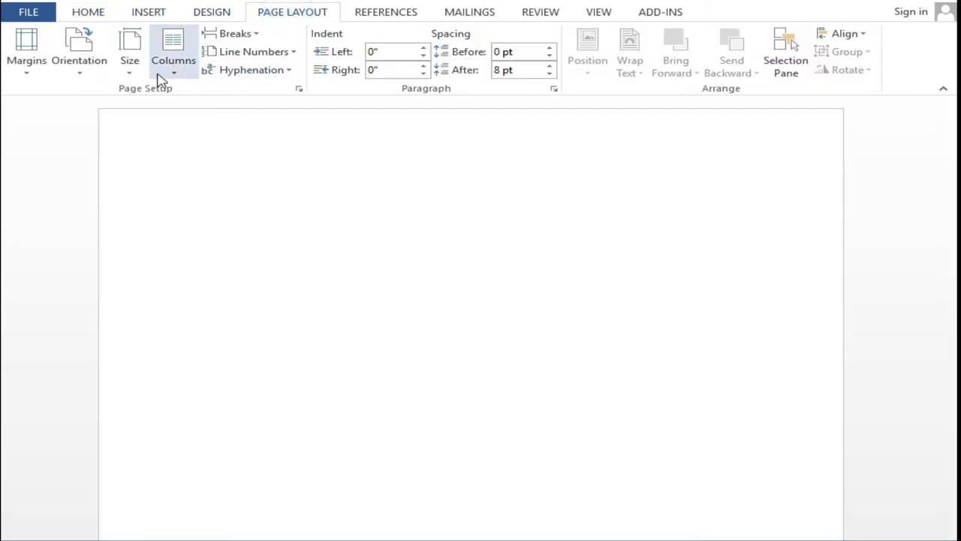
click(132, 68)
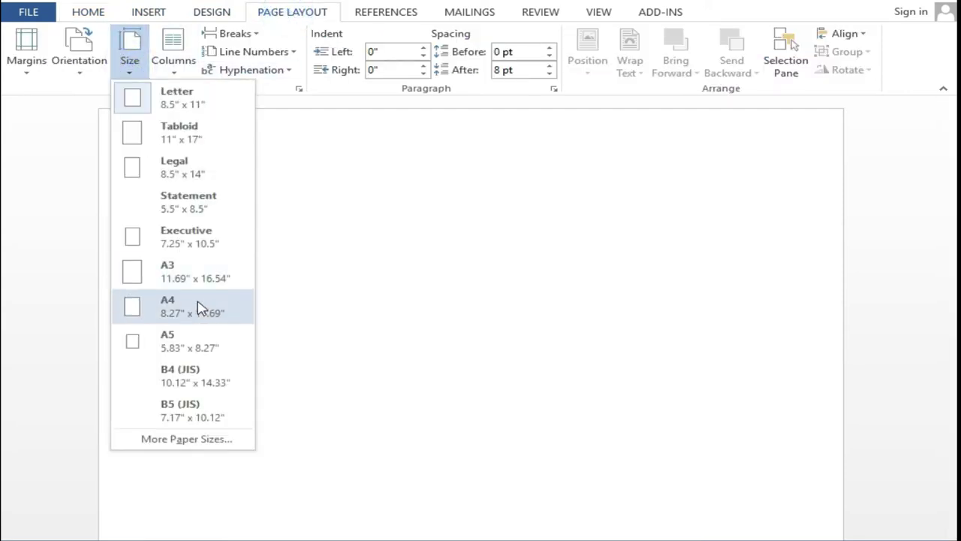
click(186, 314)
click(79, 65)
click(75, 87)
click(29, 68)
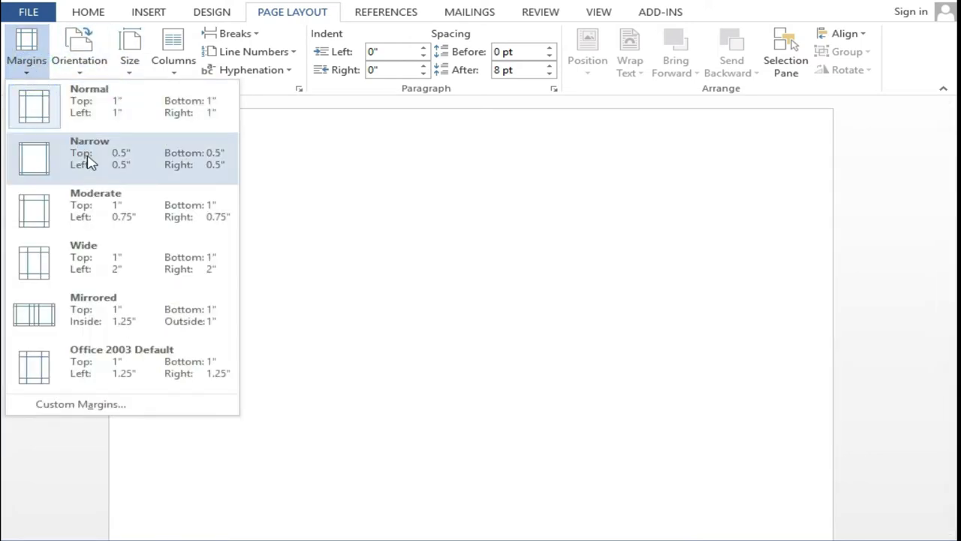
click(107, 115)
click(172, 71)
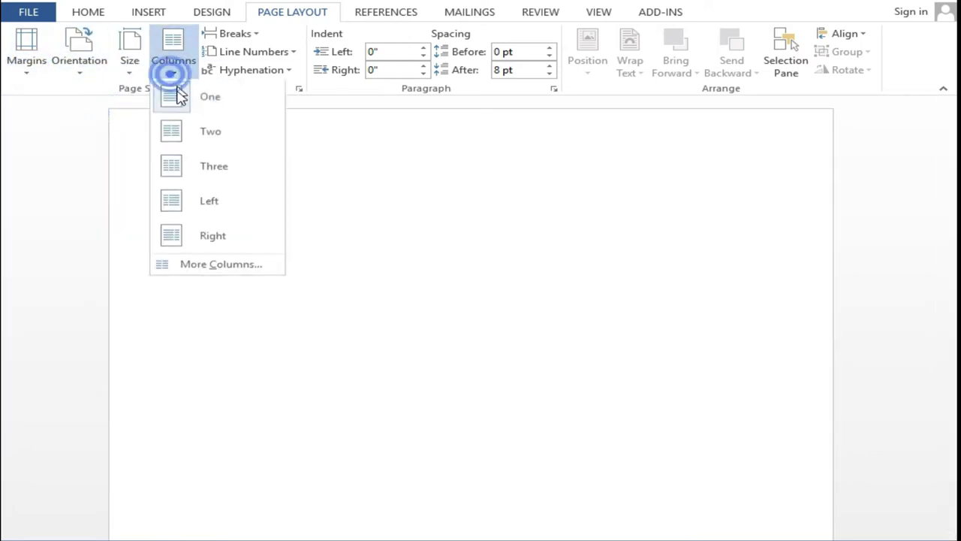
click(172, 98)
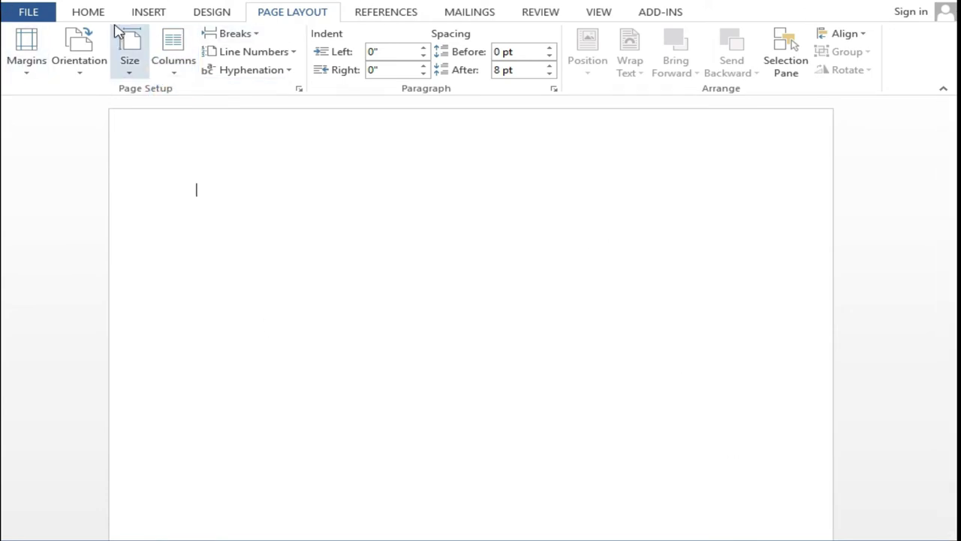
click(90, 14)
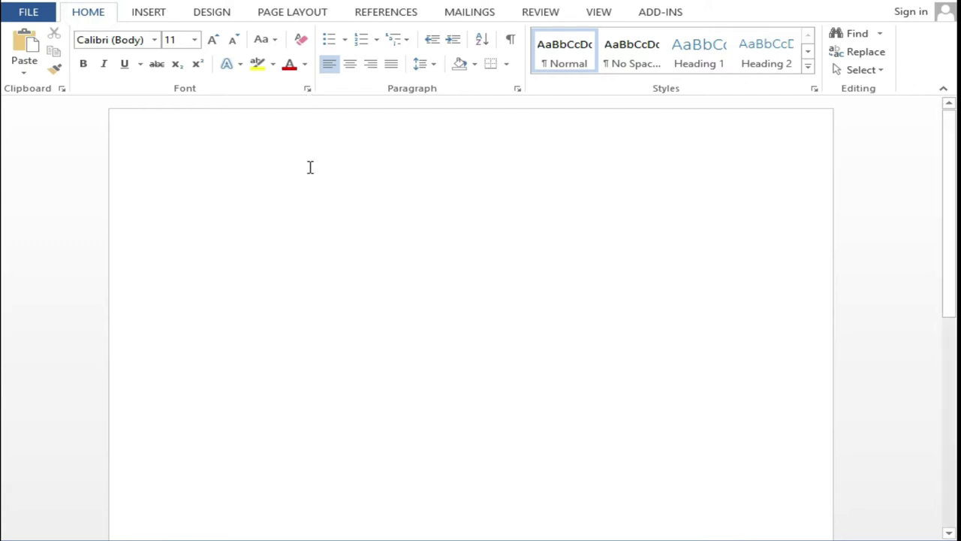
click(257, 200)
click(172, 185)
click(254, 200)
click(160, 190)
scroll(5, 338, down, 3)
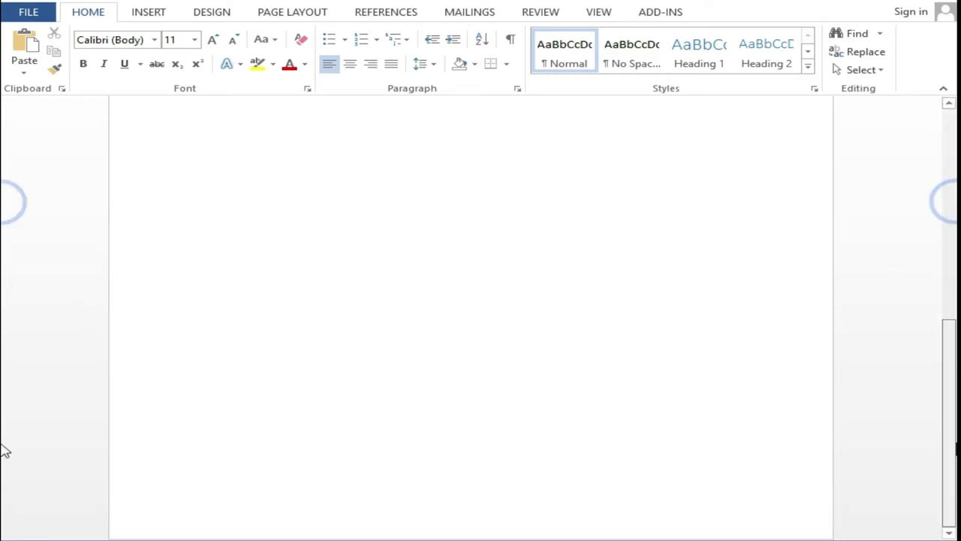
scroll(5, 375, up, 3)
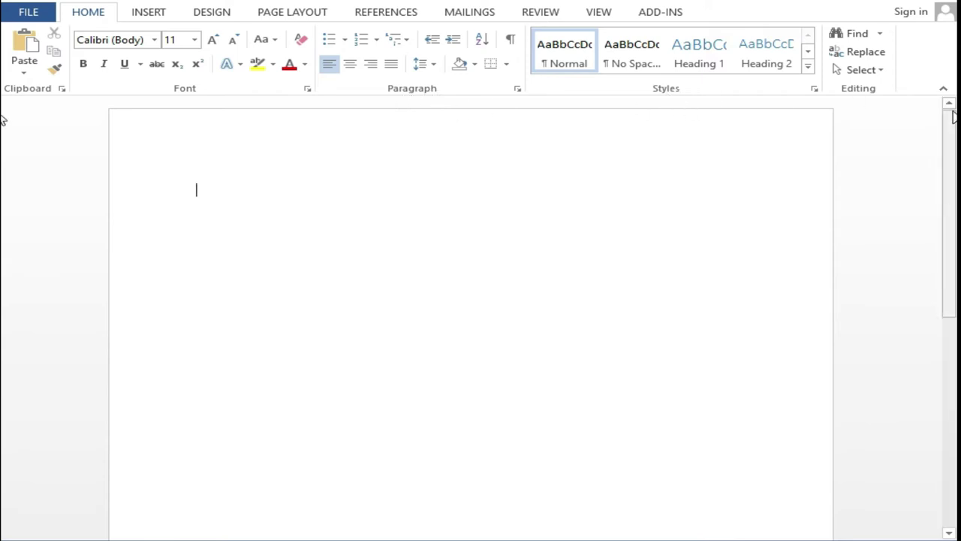
scroll(4, 169, down, 3)
scroll(4, 169, down, 5)
scroll(4, 161, up, 8)
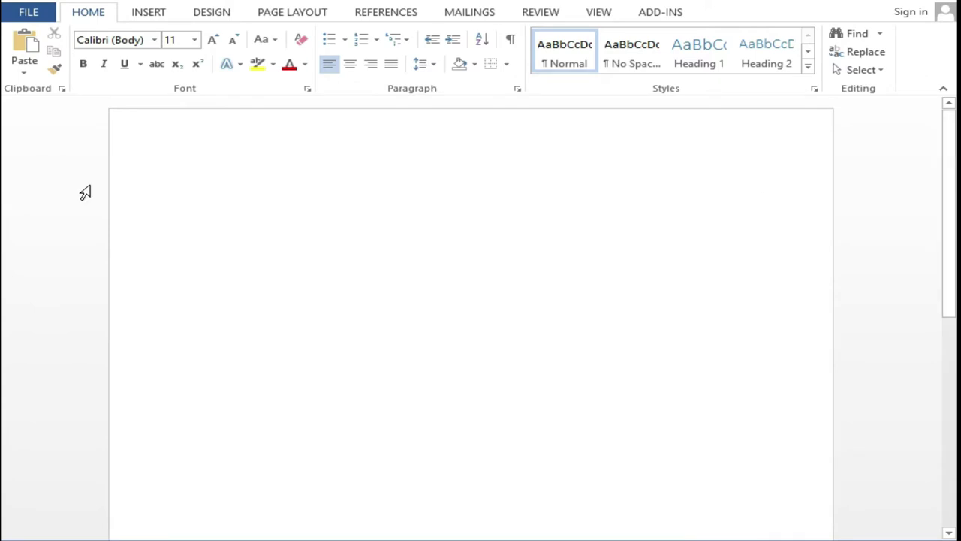
scroll(344, 203, down, 8)
scroll(346, 203, up, 8)
scroll(5, 204, down, 8)
scroll(5, 113, up, 8)
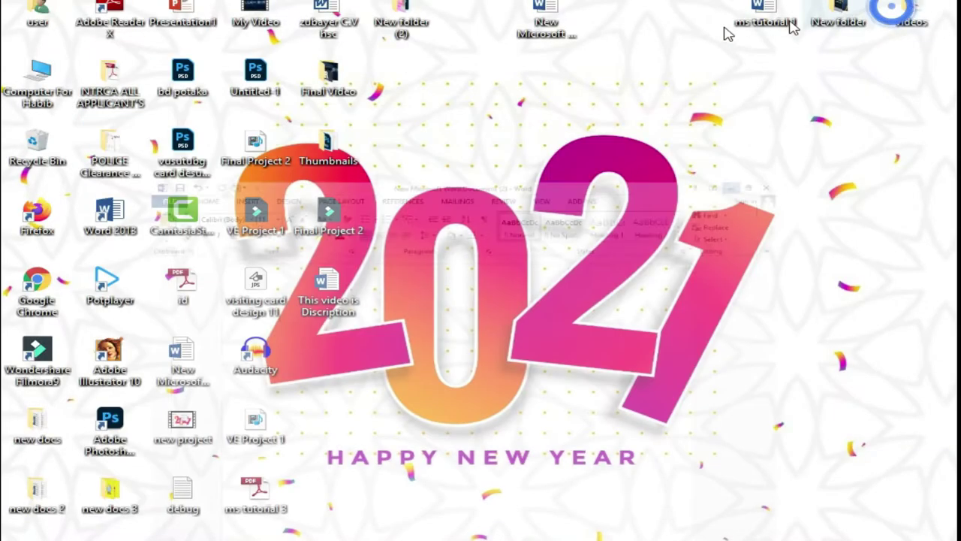
Refresh the desktop and browse to the Old All folder in the user folder on drive G:
right_click(594, 30)
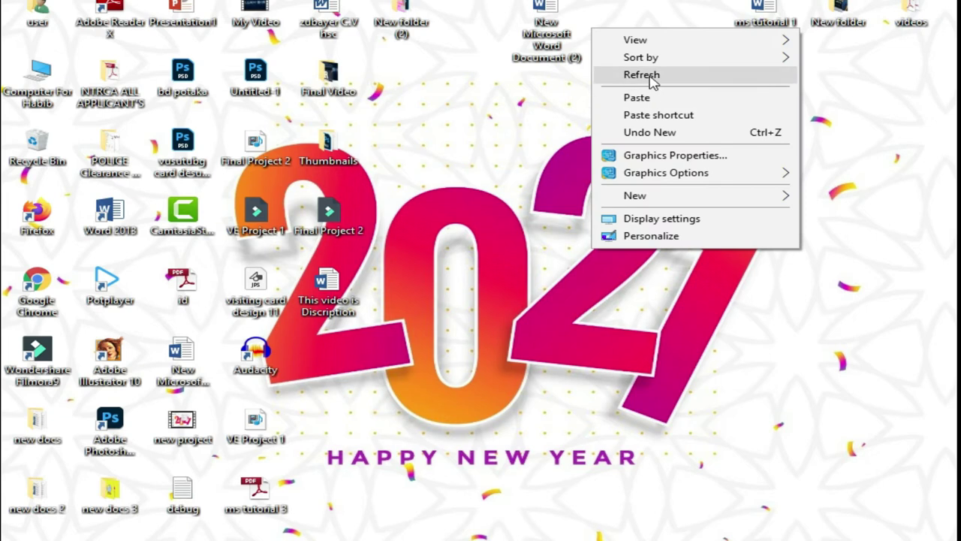
right_click(652, 82)
click(672, 121)
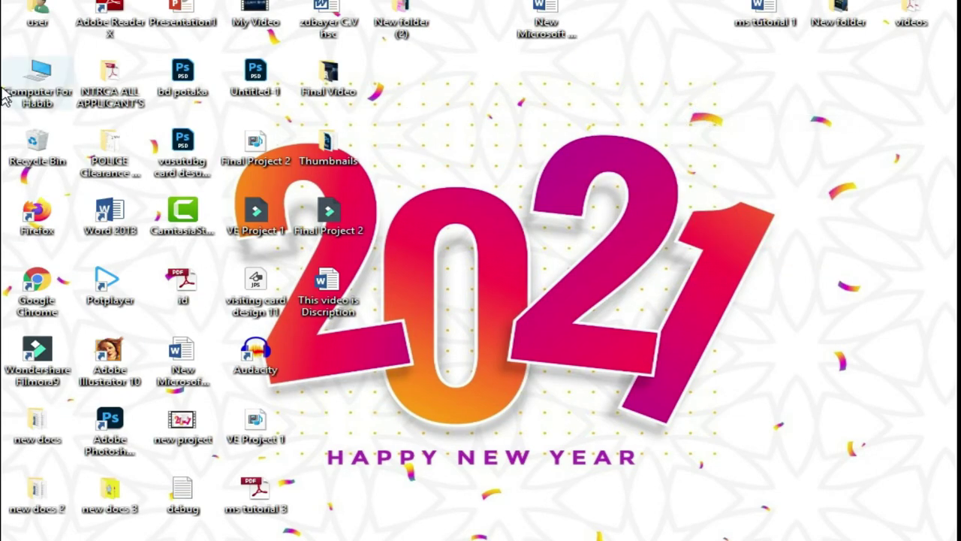
double_click(34, 79)
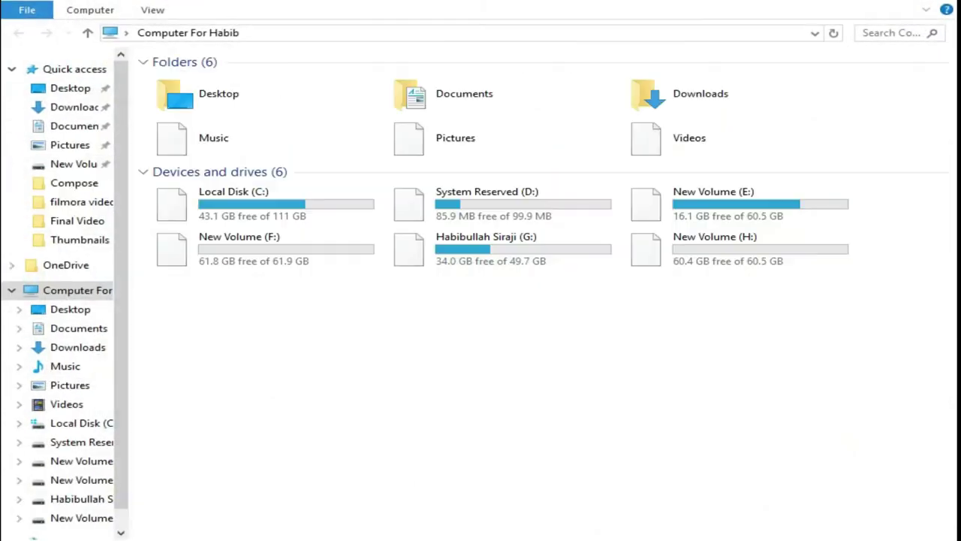
click(533, 259)
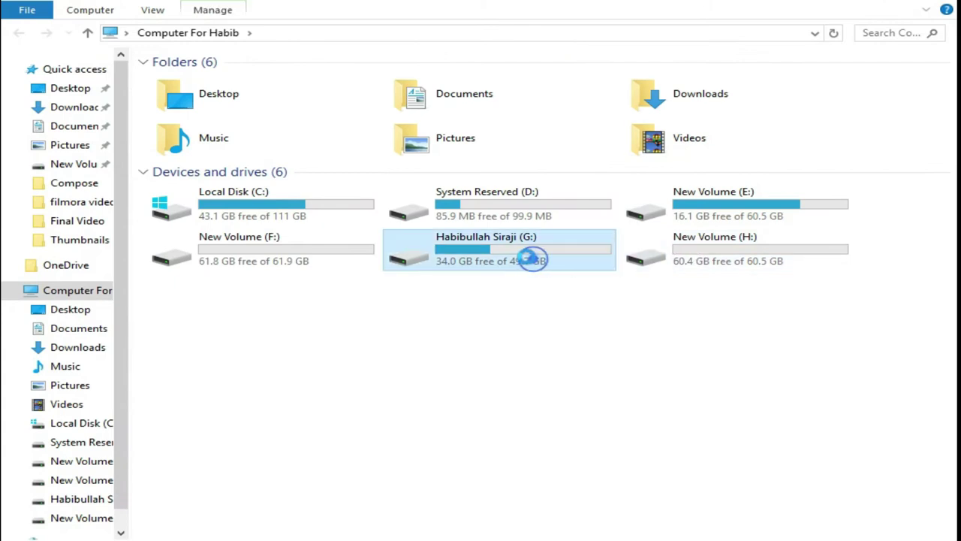
double_click(533, 260)
double_click(331, 84)
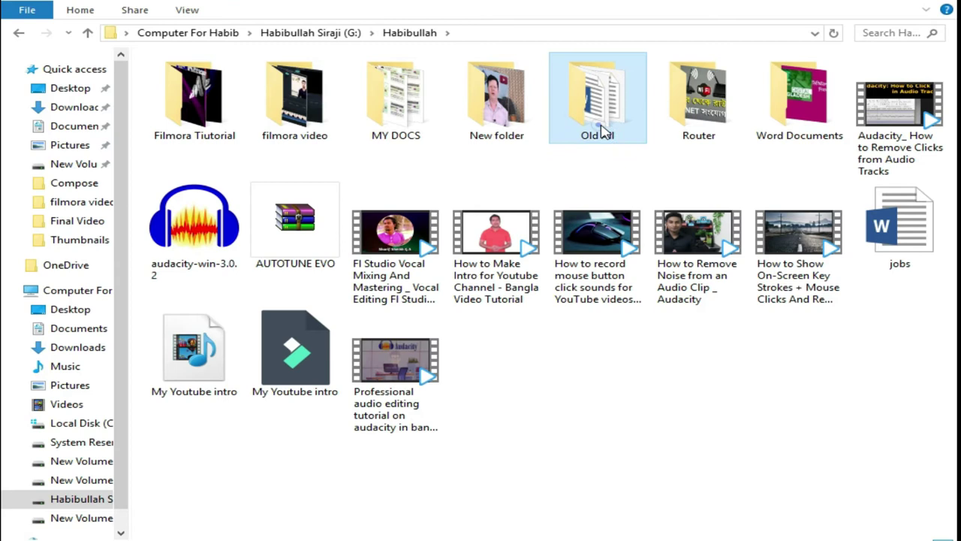
double_click(605, 131)
Find the Robindronath Thakur 1861-1941 document in Old All and open it in Word
scroll(306, 365, down, 3)
scroll(259, 289, down, 3)
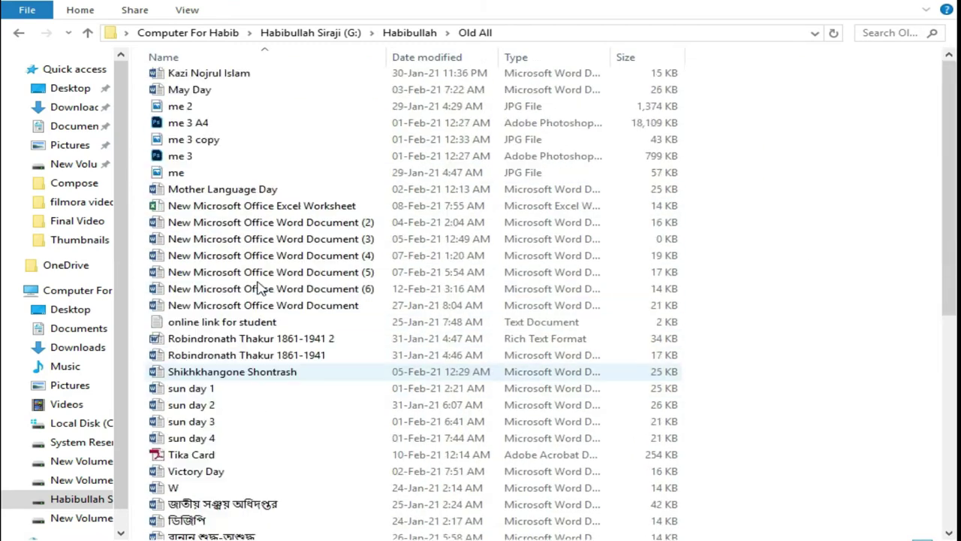
scroll(259, 289, up, 7)
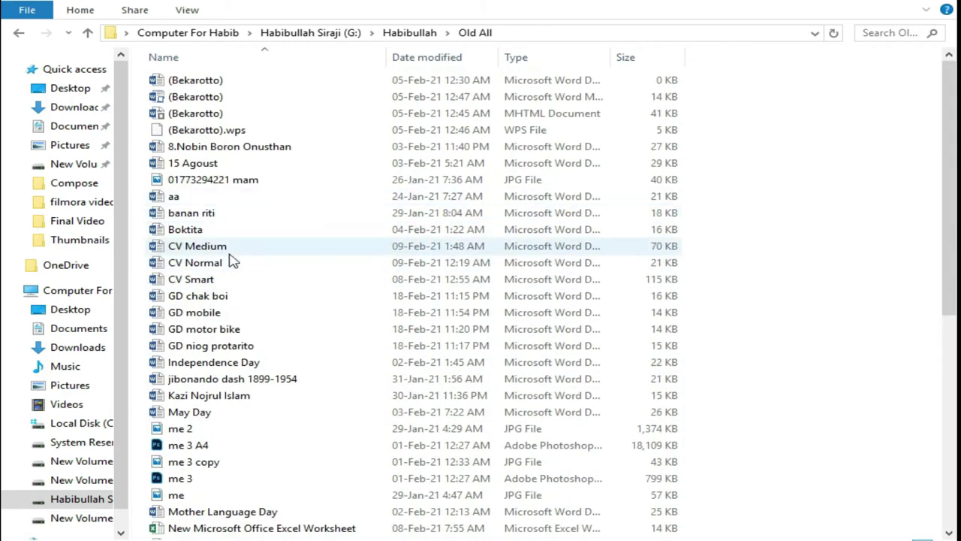
scroll(628, 294, down, 8)
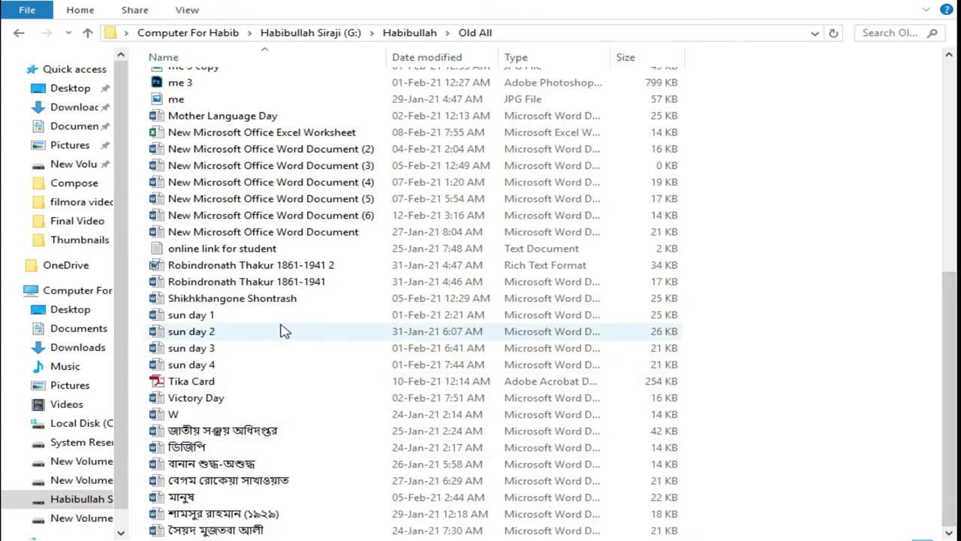
click(245, 282)
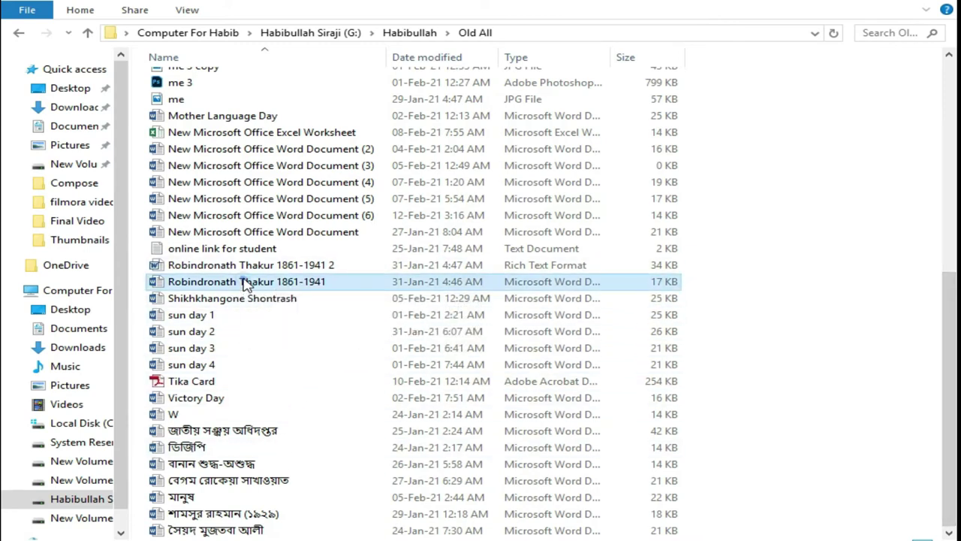
mouse_move(245, 282)
mouse_down()
mouse_move(398, 299)
mouse_move(434, 537)
mouse_up()
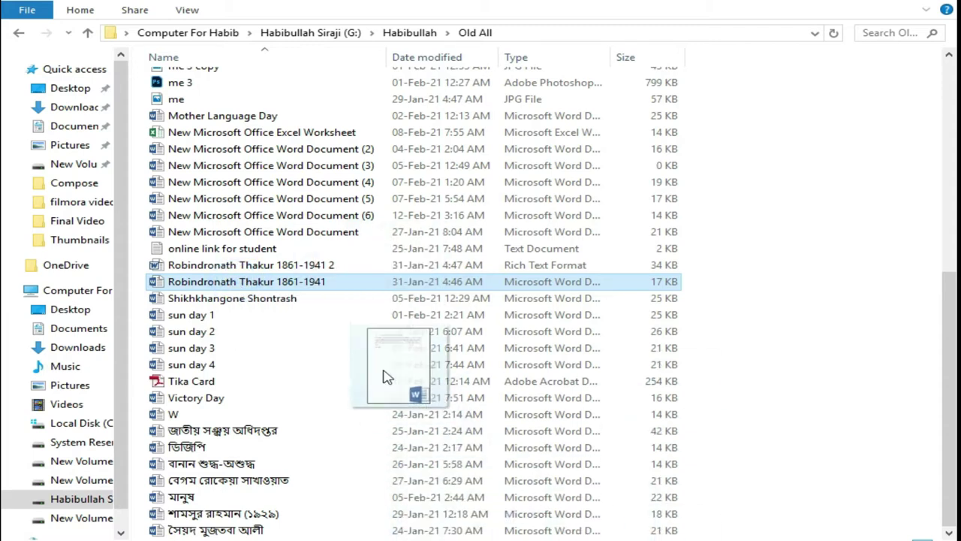
drag(434, 537, 339, 286)
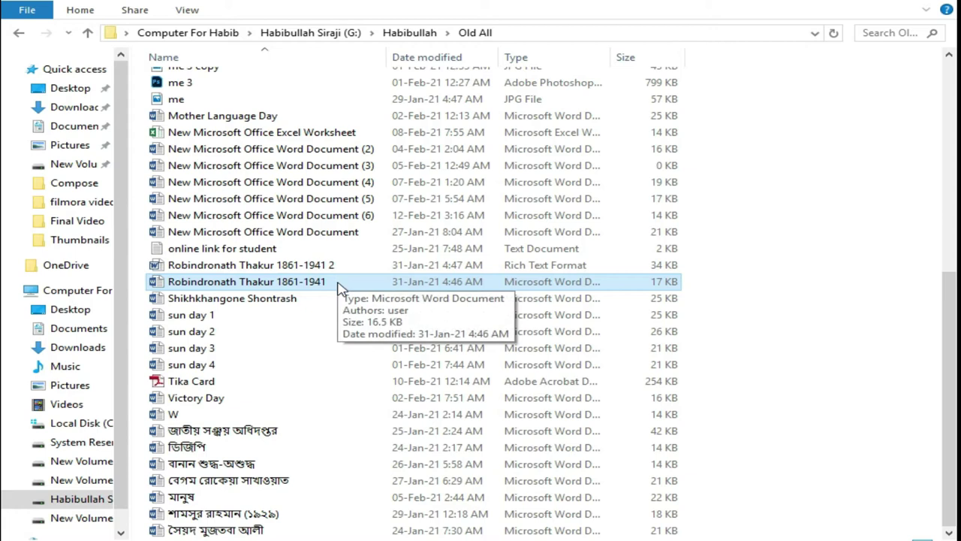
click(332, 283)
click(370, 287)
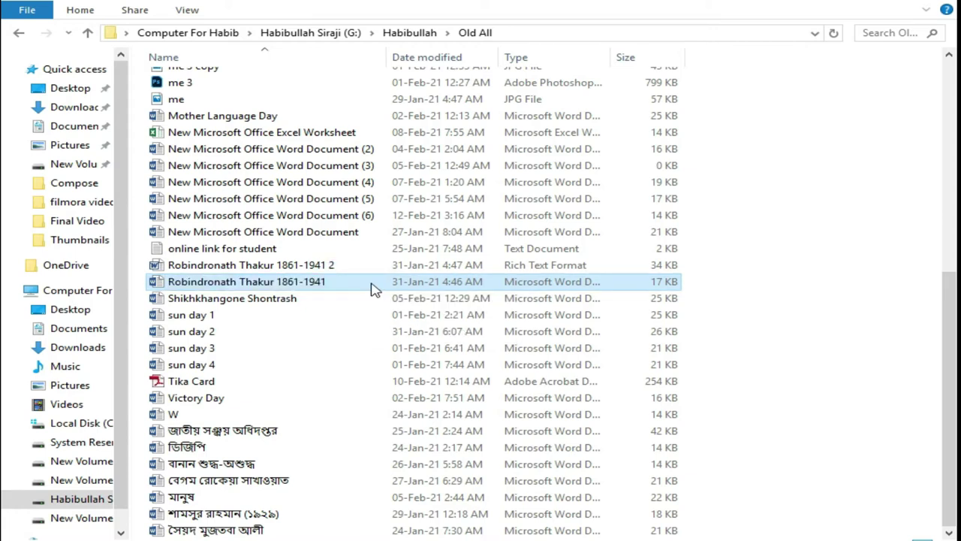
double_click(371, 287)
Delete the trailing 'সংসার জীবন' line below the biography paragraph
mouse_move(950, 204)
mouse_down()
mouse_move(952, 439)
mouse_move(952, 218)
mouse_up()
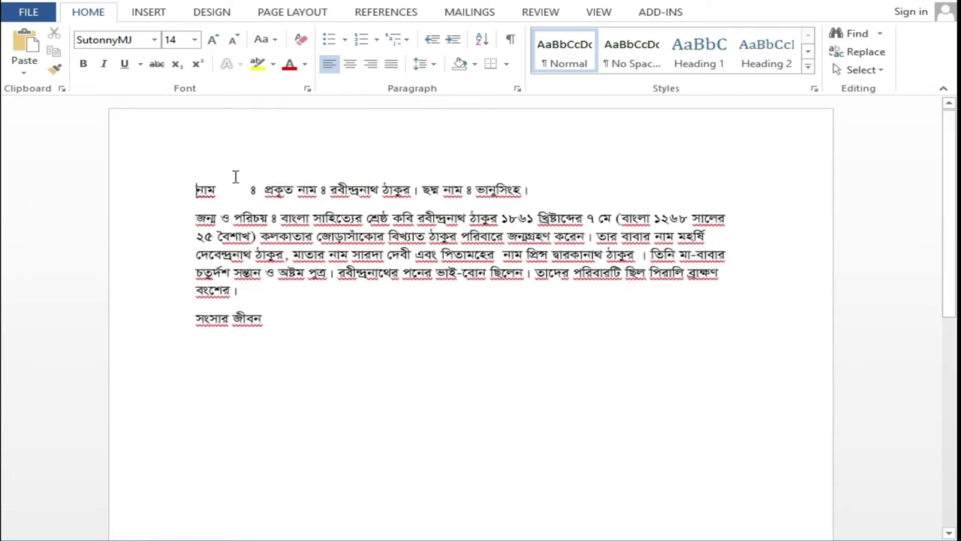
mouse_move(190, 185)
mouse_down()
mouse_move(343, 216)
mouse_move(269, 300)
mouse_up()
drag(328, 281, 313, 296)
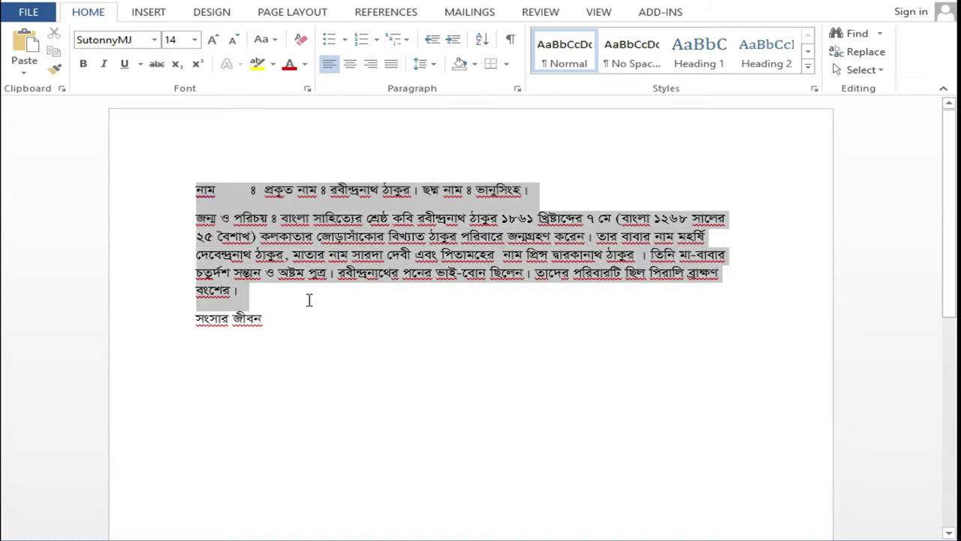
click(305, 331)
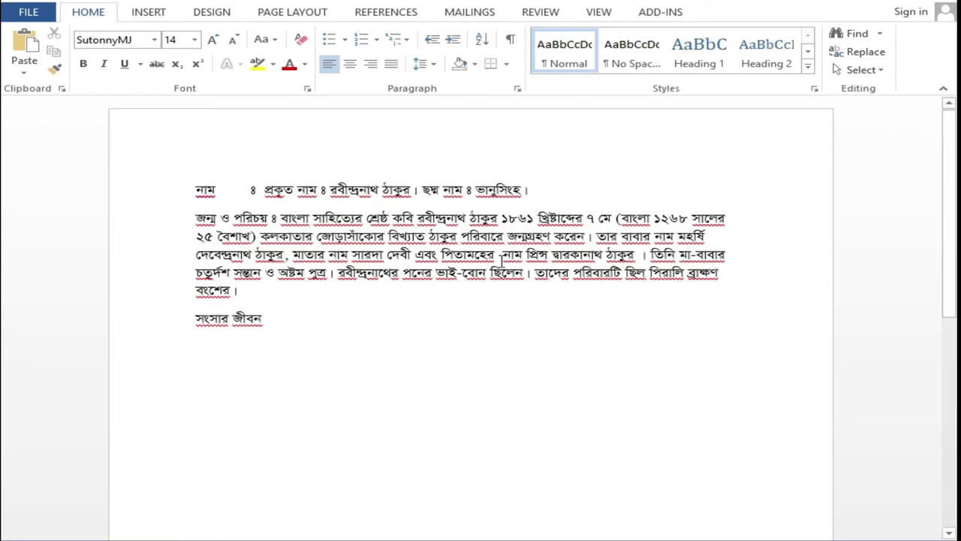
drag(293, 328, 188, 340)
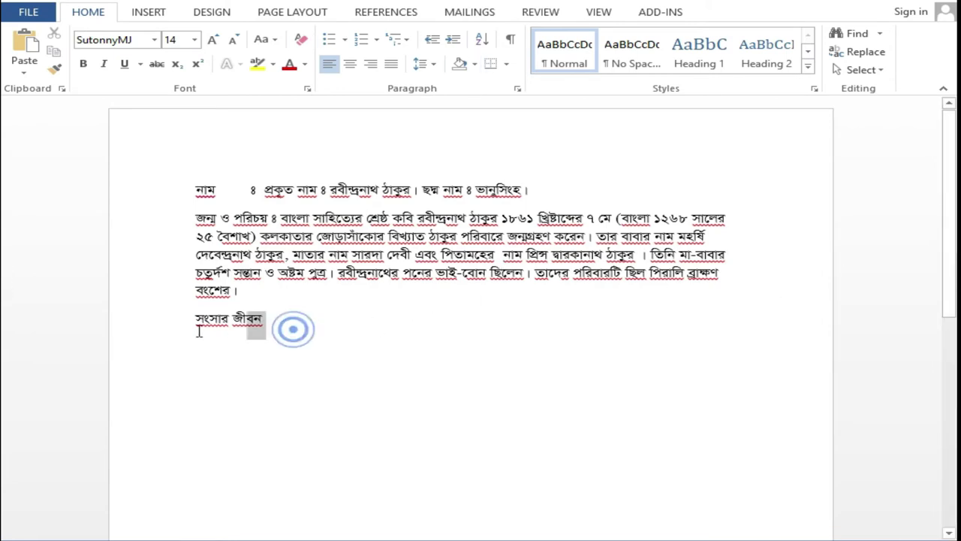
key(BackSpace)
key(BackSpace)
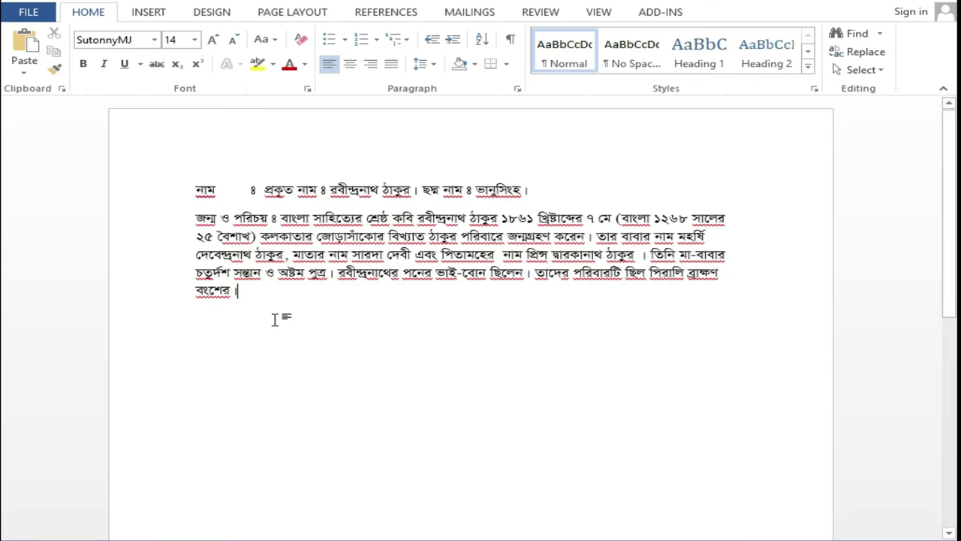
drag(264, 300, 146, 188)
click(82, 64)
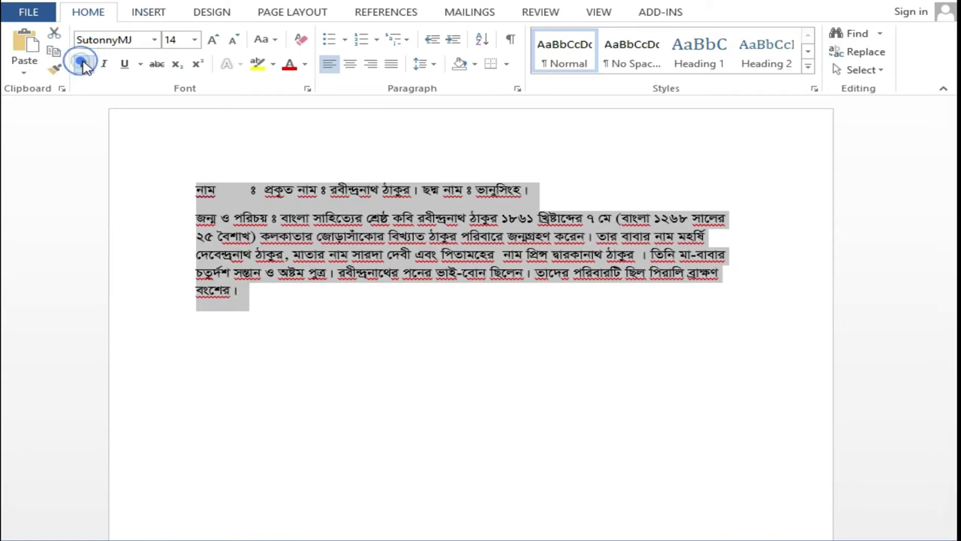
click(104, 64)
click(124, 65)
click(104, 64)
click(83, 64)
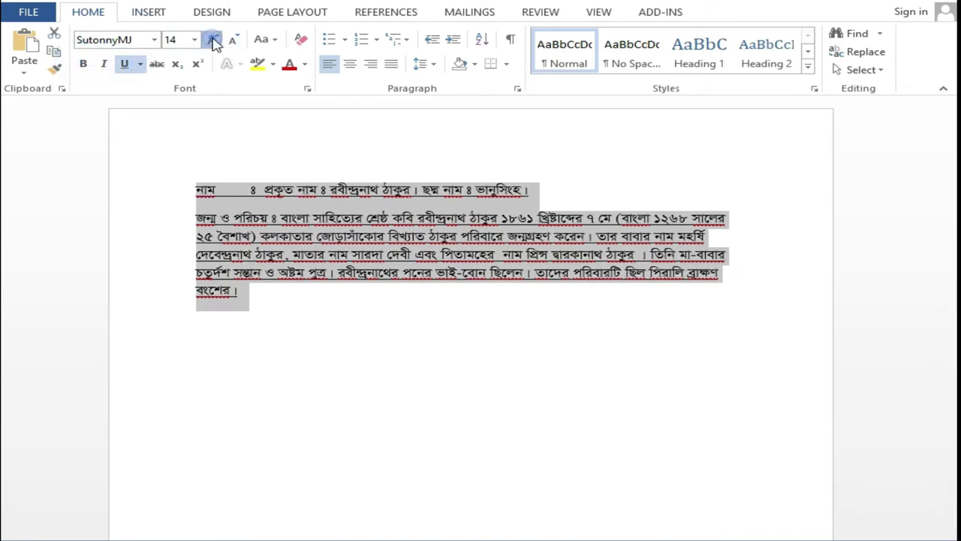
click(213, 42)
click(214, 41)
click(214, 42)
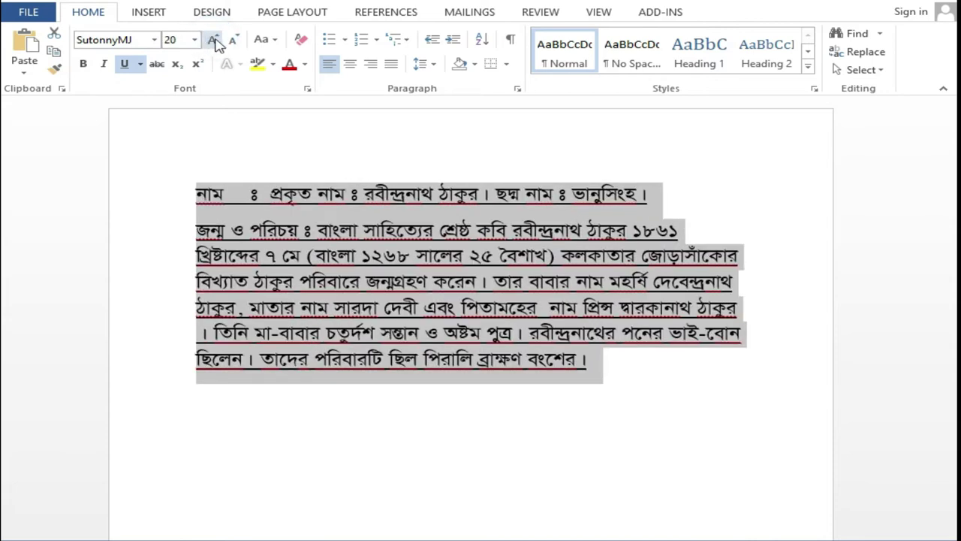
click(232, 41)
click(232, 41)
click(232, 42)
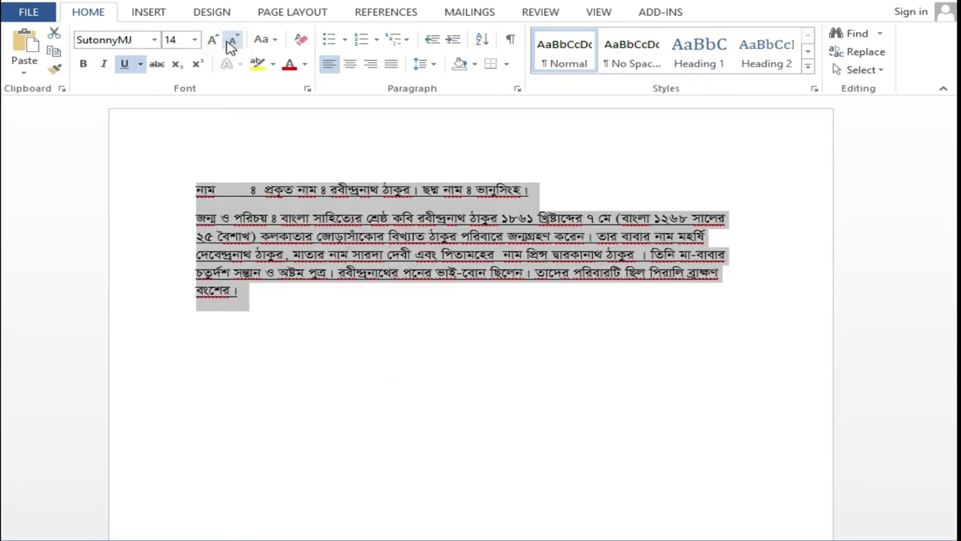
click(422, 306)
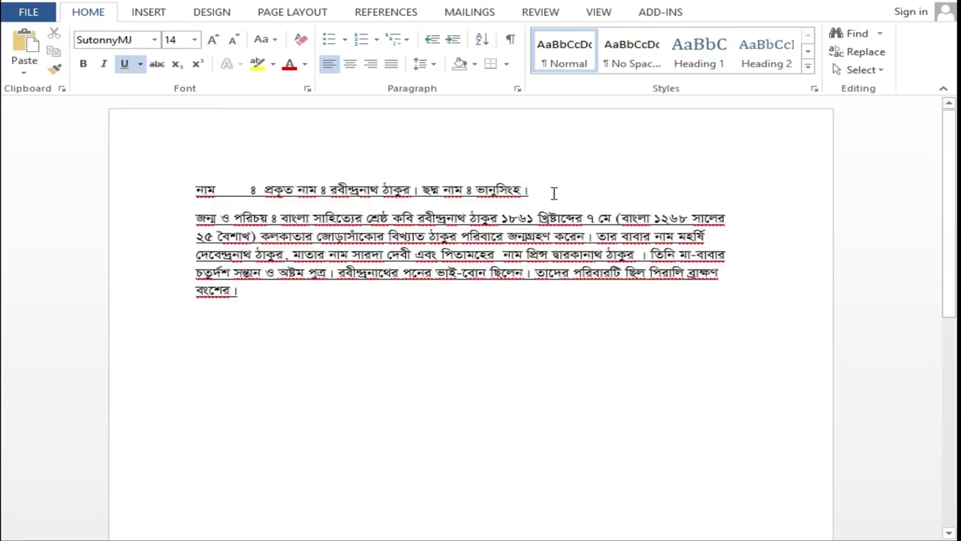
drag(258, 302, 188, 189)
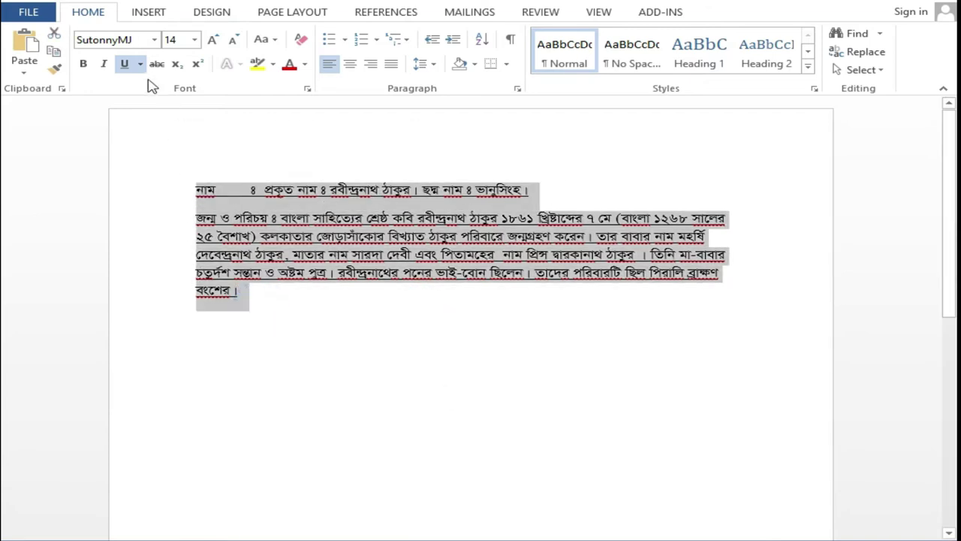
click(125, 63)
click(299, 310)
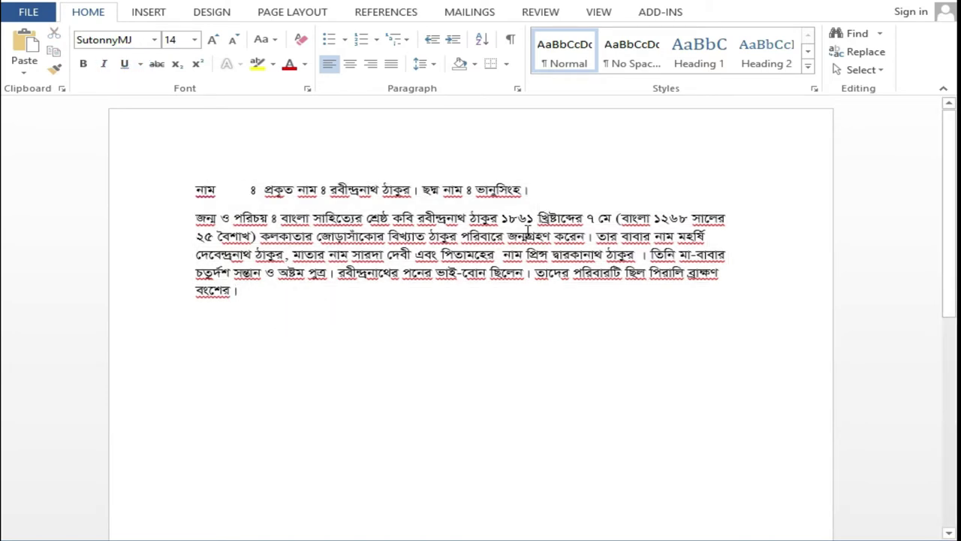
drag(542, 191, 193, 189)
click(554, 191)
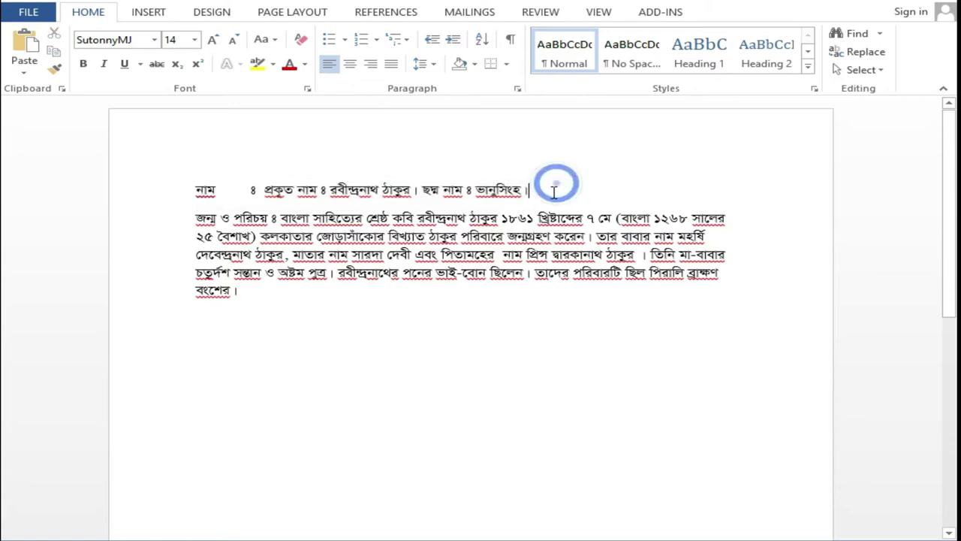
key(Return)
key(BackSpace)
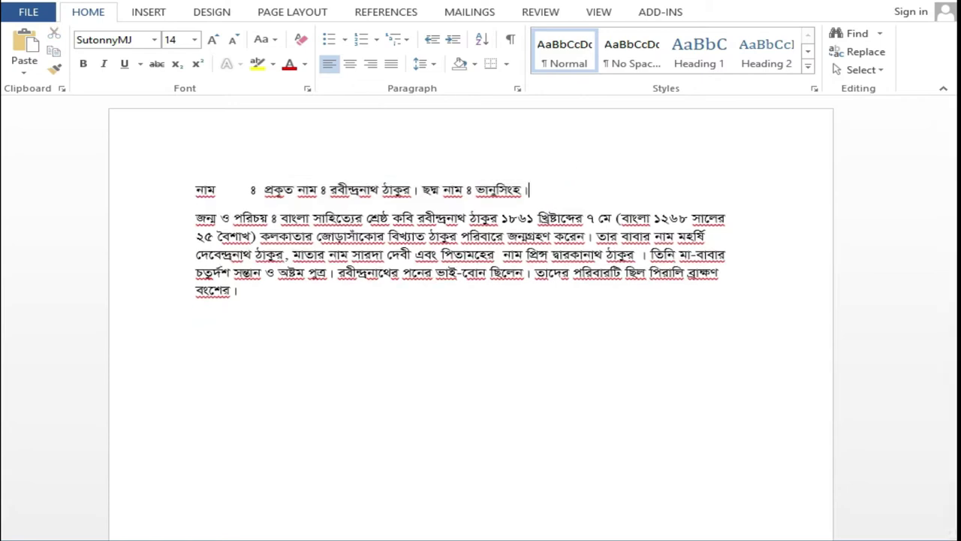
drag(548, 187, 176, 207)
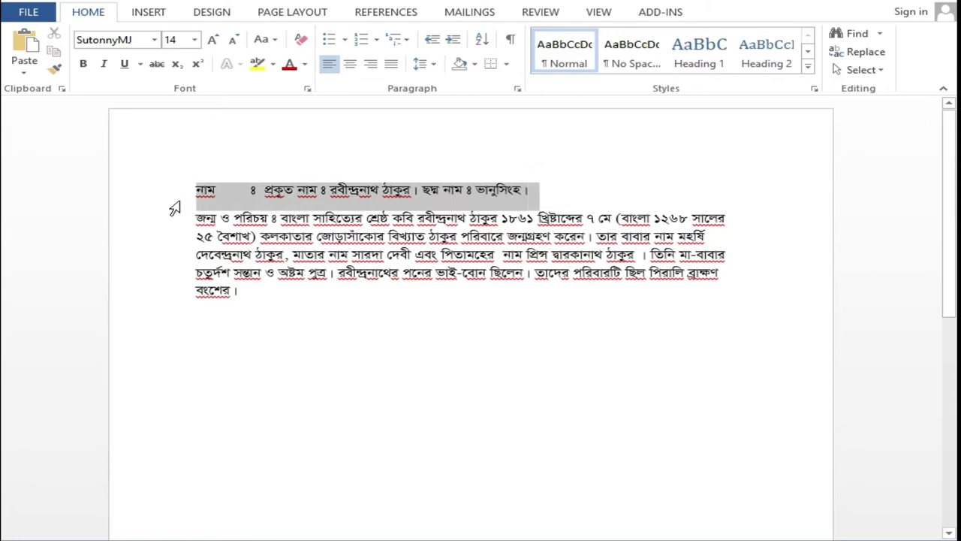
click(584, 201)
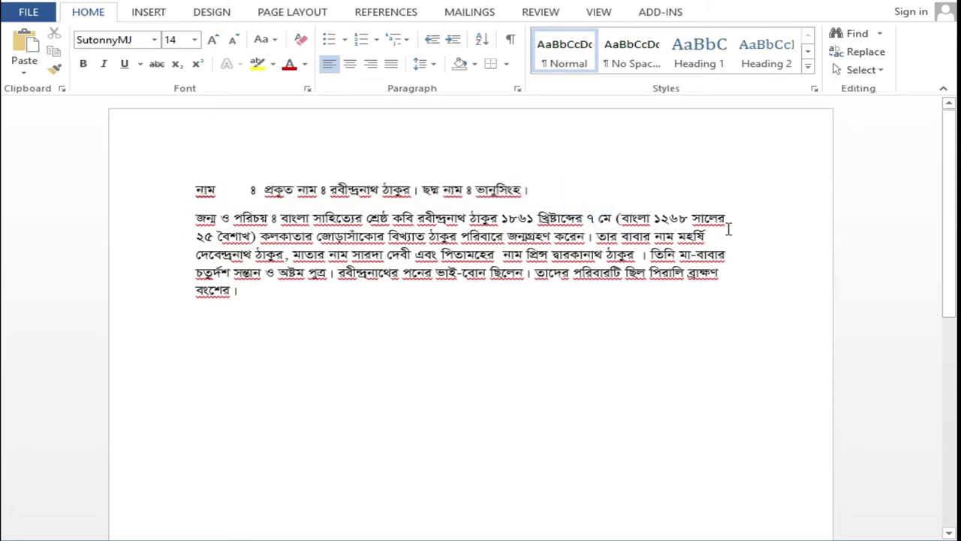
drag(734, 218, 190, 229)
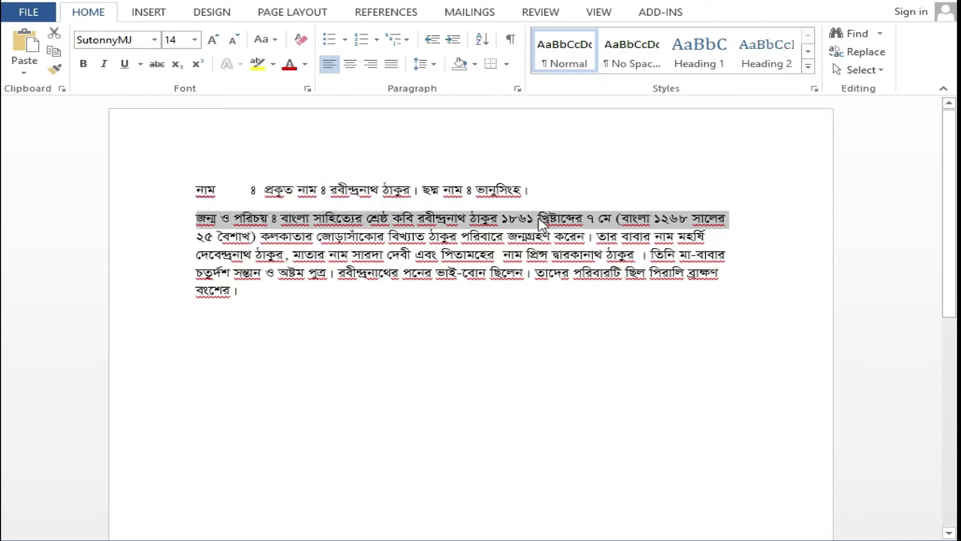
click(527, 225)
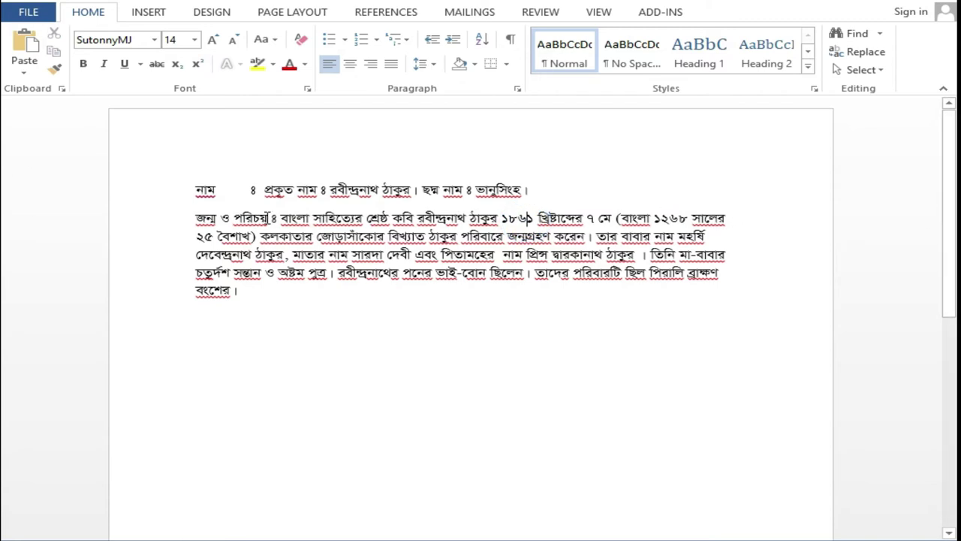
click(726, 220)
click(697, 236)
click(729, 255)
click(724, 272)
mouse_move(947, 196)
mouse_down()
mouse_move(950, 422)
mouse_move(943, 15)
mouse_up()
click(237, 292)
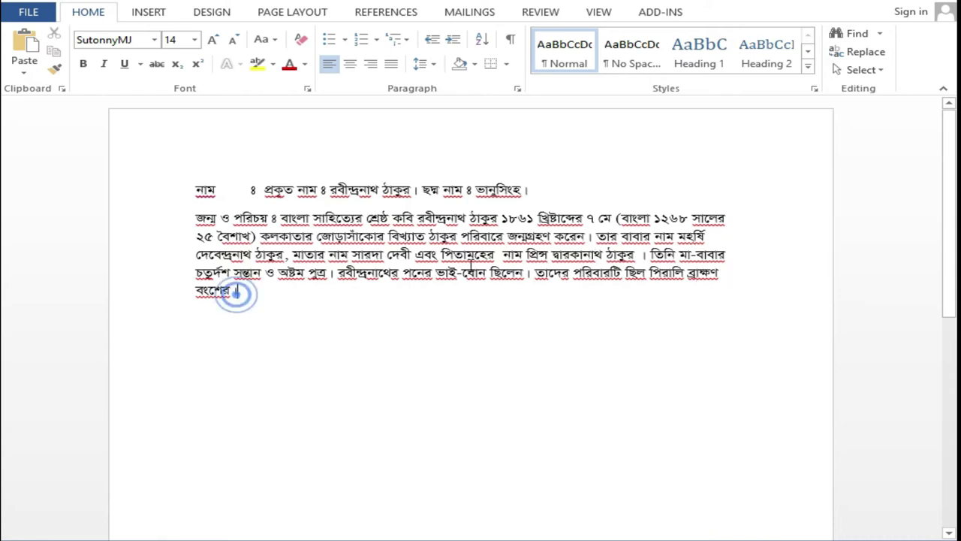
click(720, 277)
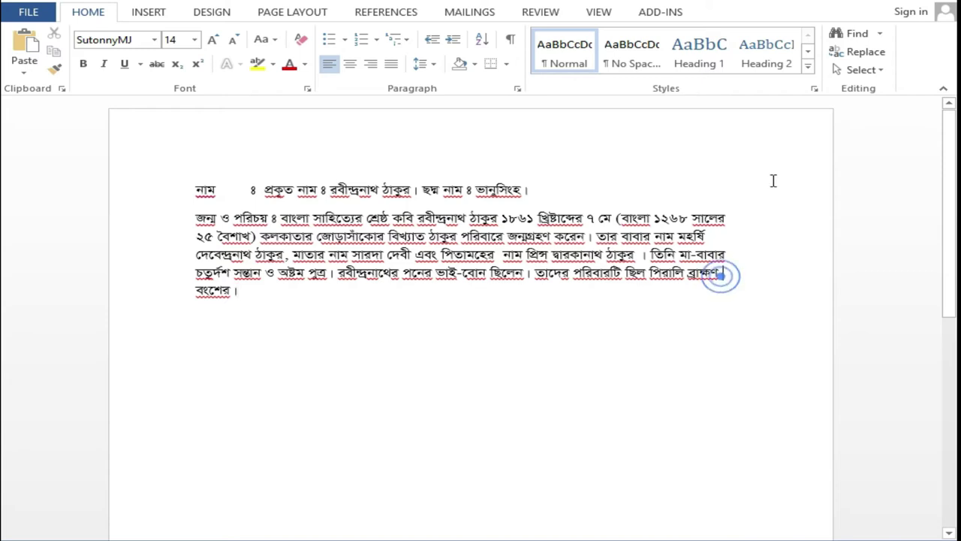
mouse_move(950, 226)
mouse_down()
mouse_move(950, 426)
mouse_move(950, 129)
mouse_up()
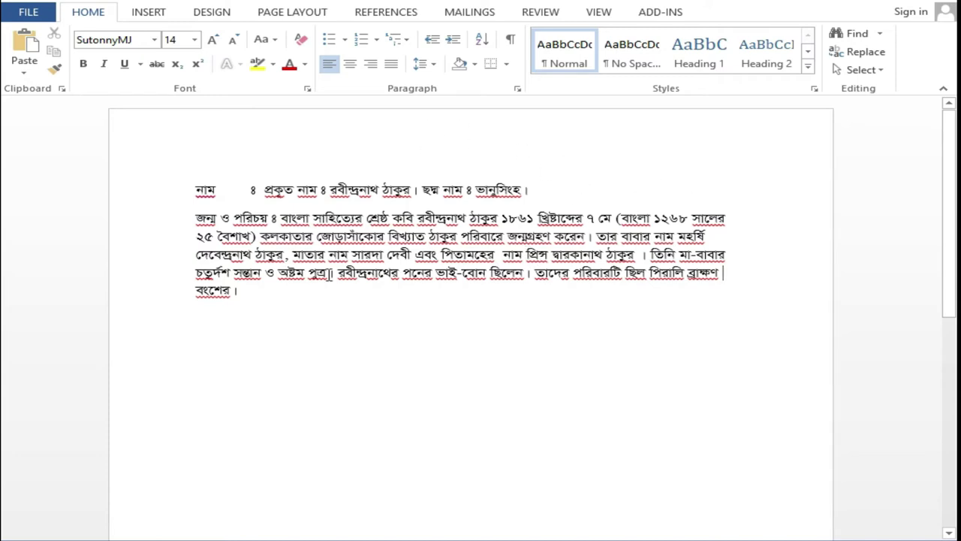
click(192, 190)
drag(190, 190, 233, 318)
click(241, 315)
drag(194, 190, 238, 320)
click(248, 316)
drag(189, 192, 278, 354)
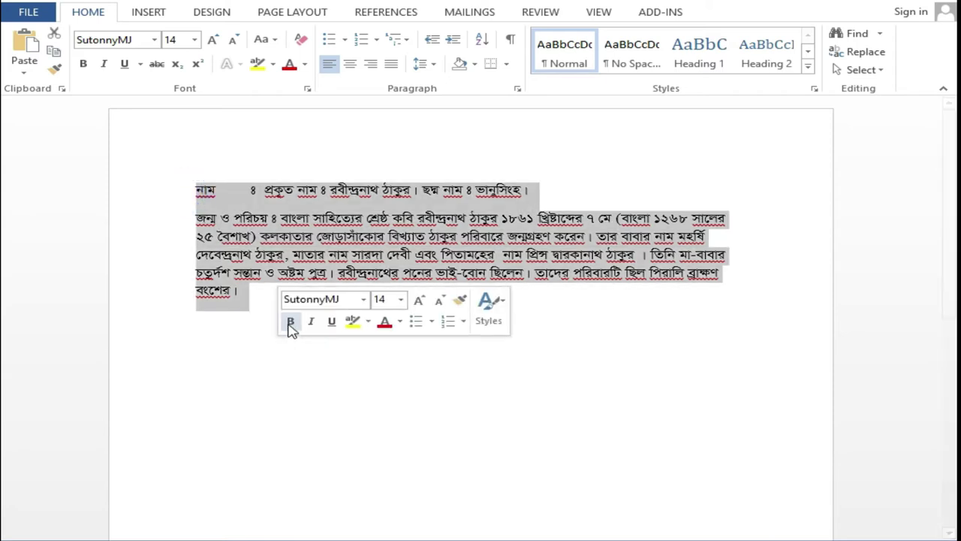
click(251, 336)
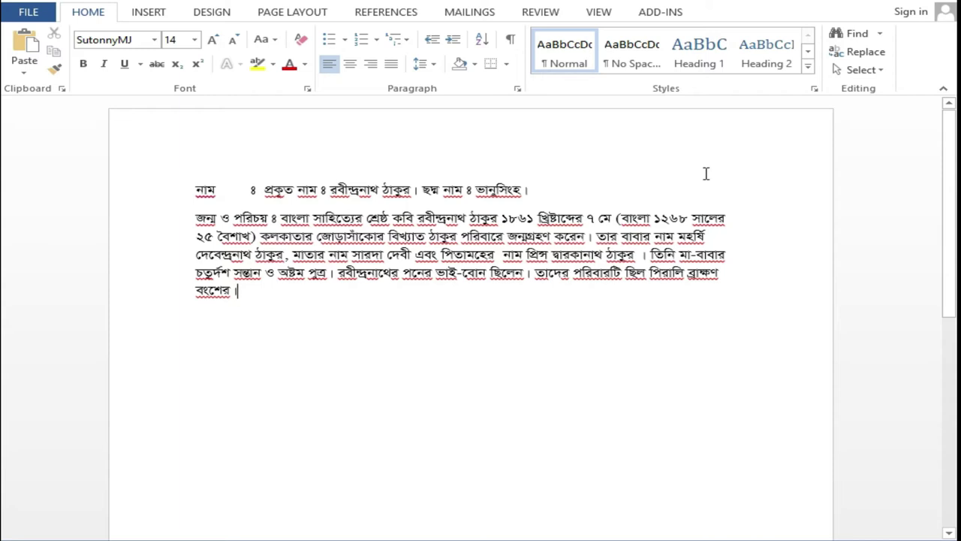
click(532, 190)
drag(531, 190, 299, 190)
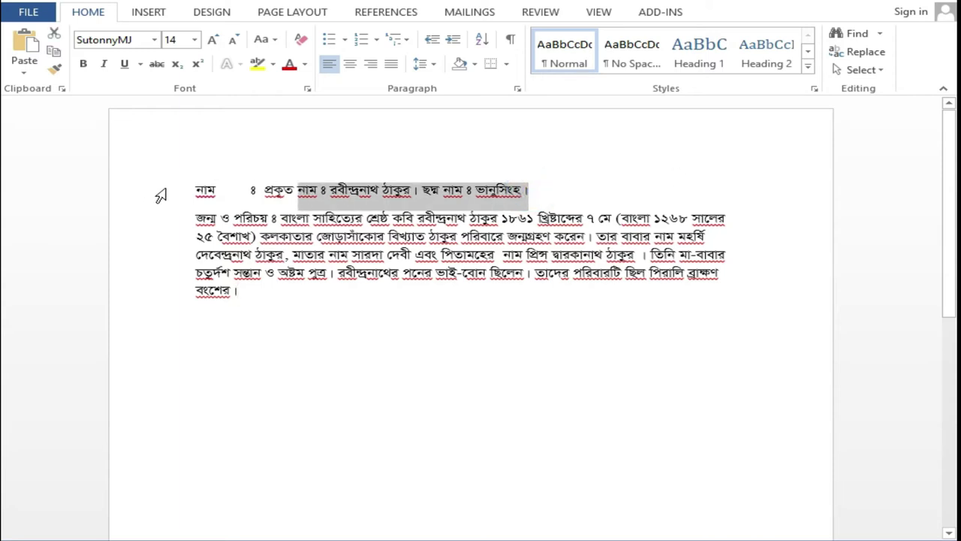
shift+click(180, 189)
click(534, 189)
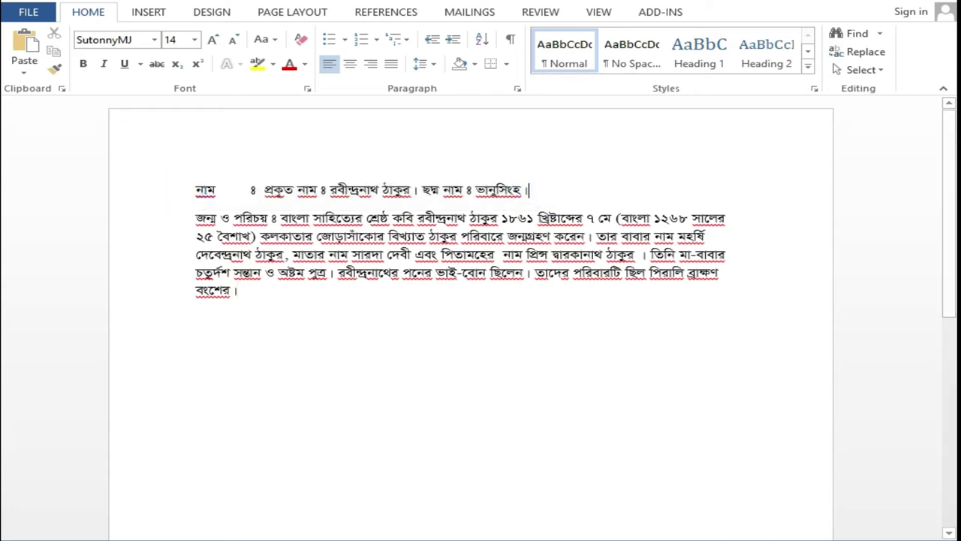
scroll(4, 241, down, 5)
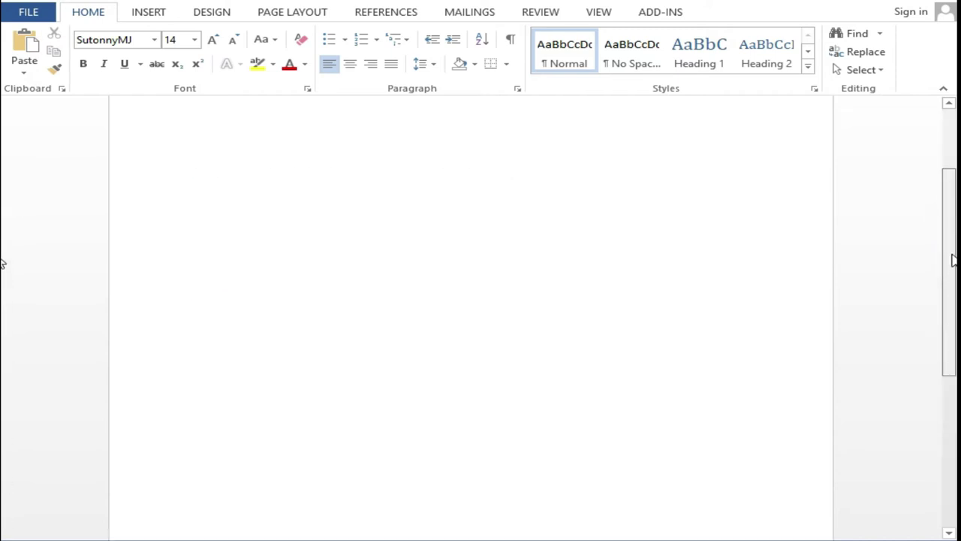
scroll(946, 221, up, 5)
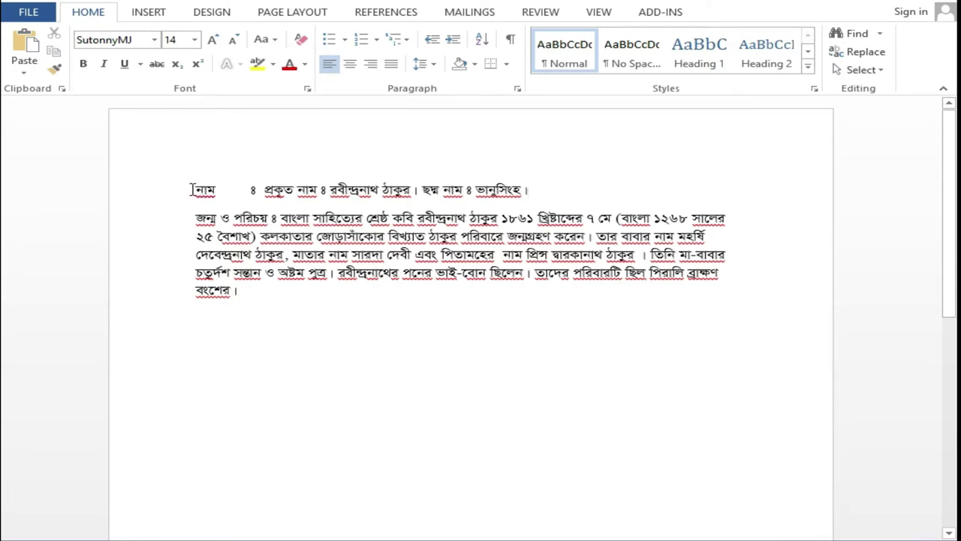
Make the first name line bold, leaving the SutonnyMJ 14-pt paragraph plain
drag(191, 189, 546, 191)
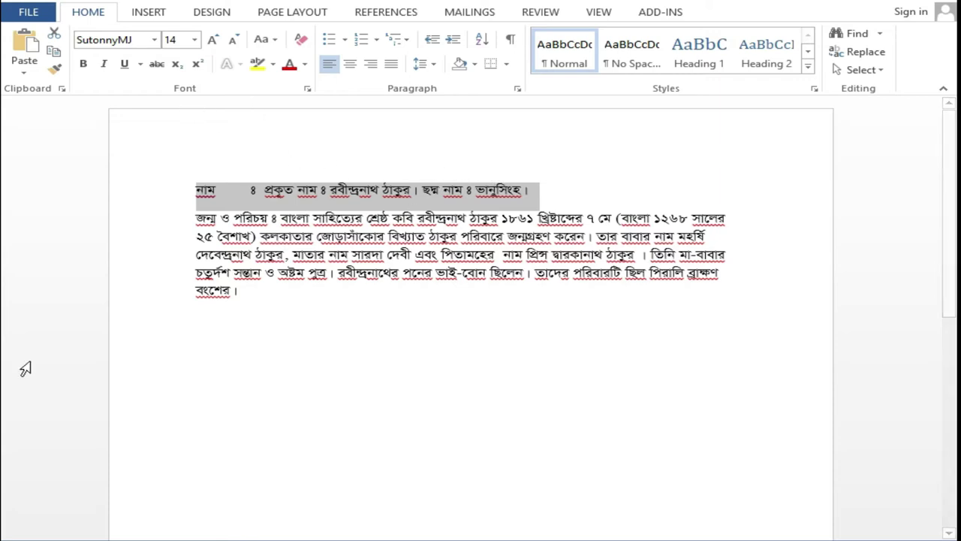
click(85, 63)
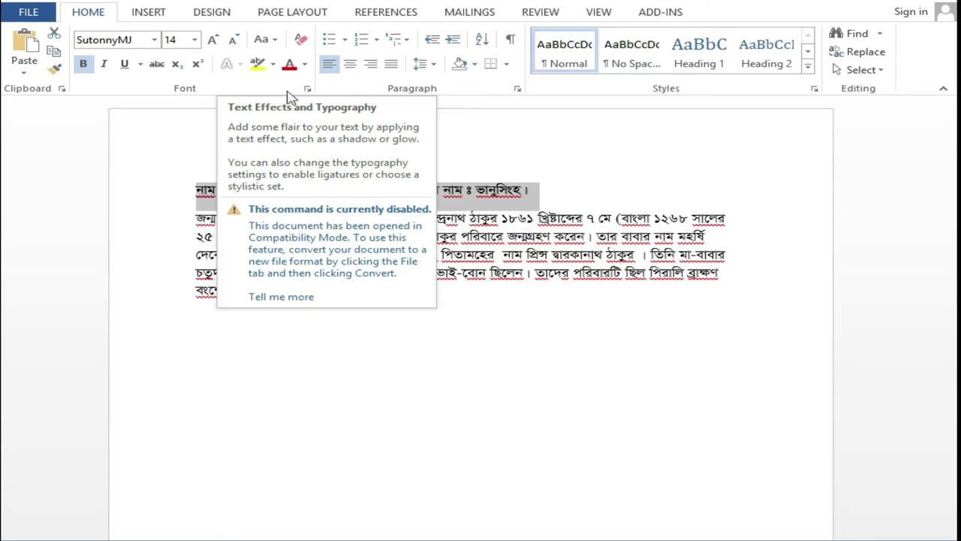
click(571, 190)
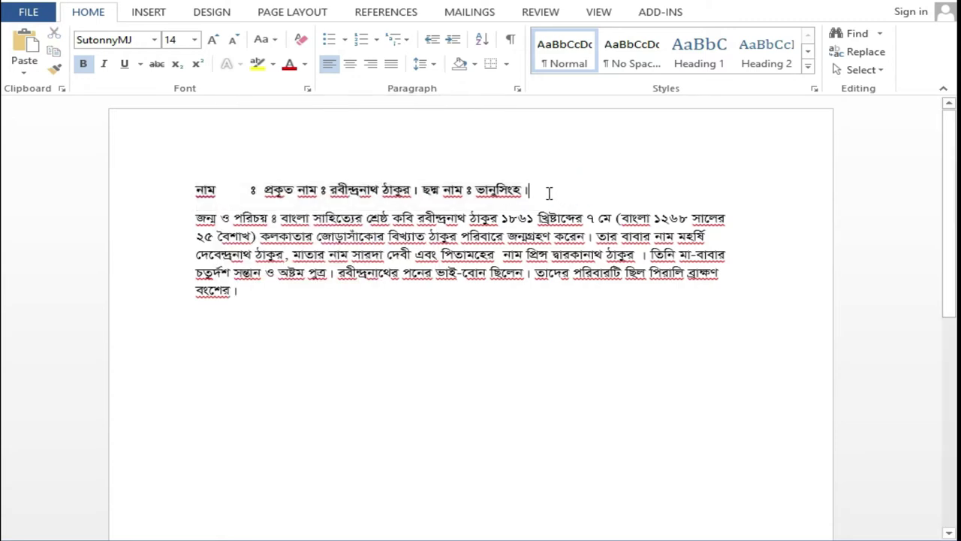
drag(537, 190, 197, 197)
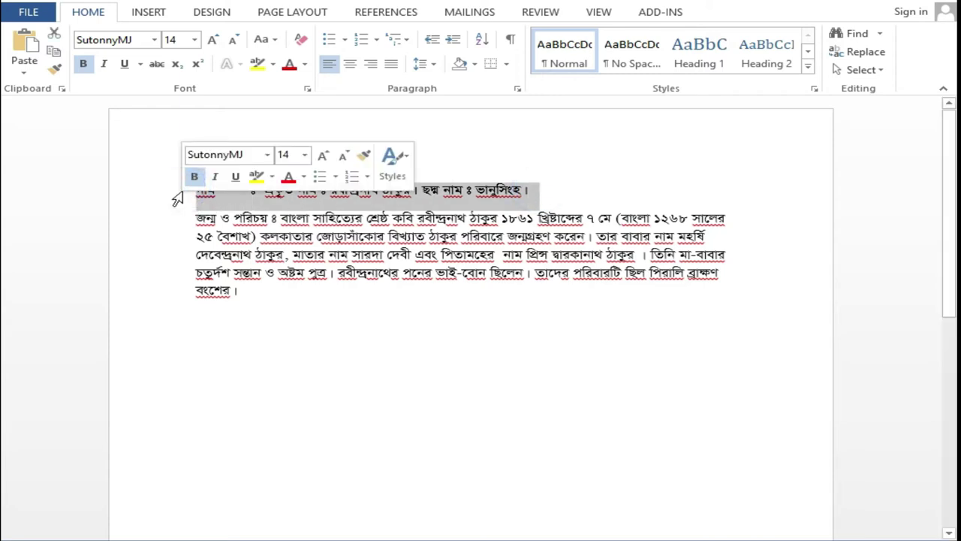
click(198, 190)
drag(564, 190, 138, 189)
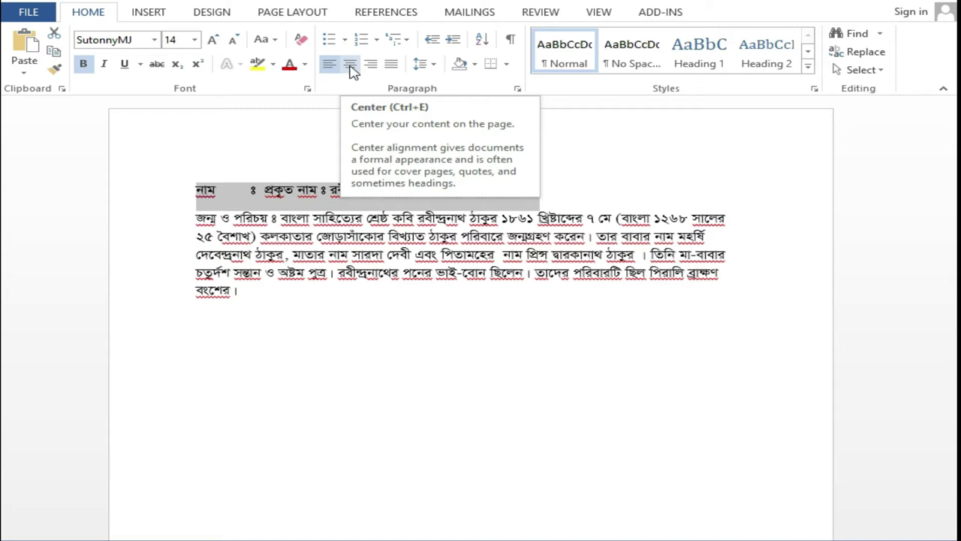
Center the bold name line, finishing on Center after toggling with Ctrl+L and Ctrl+E
click(350, 66)
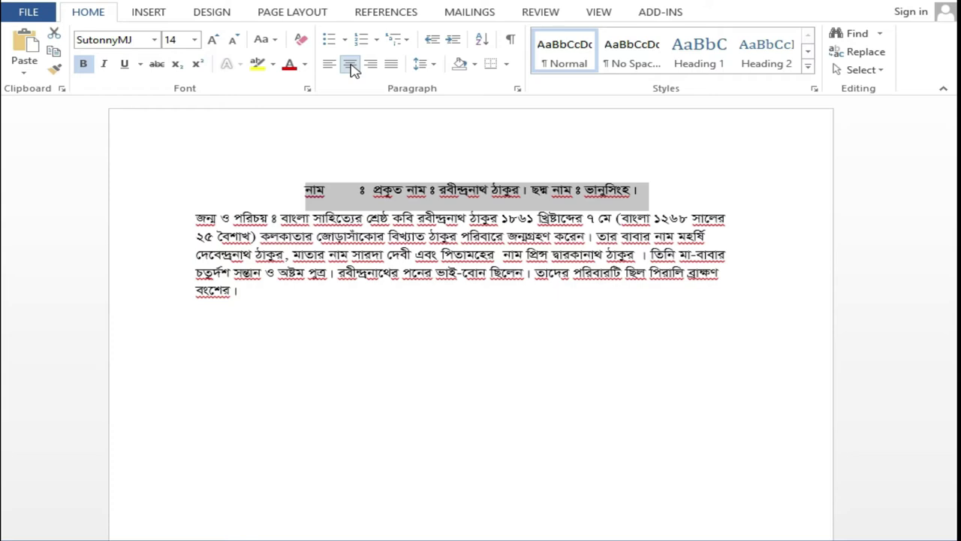
click(351, 66)
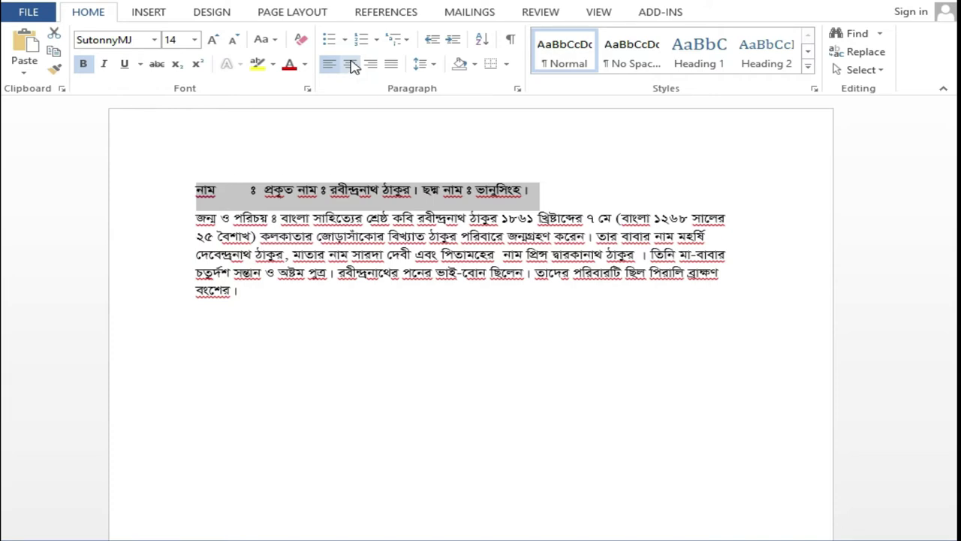
click(351, 65)
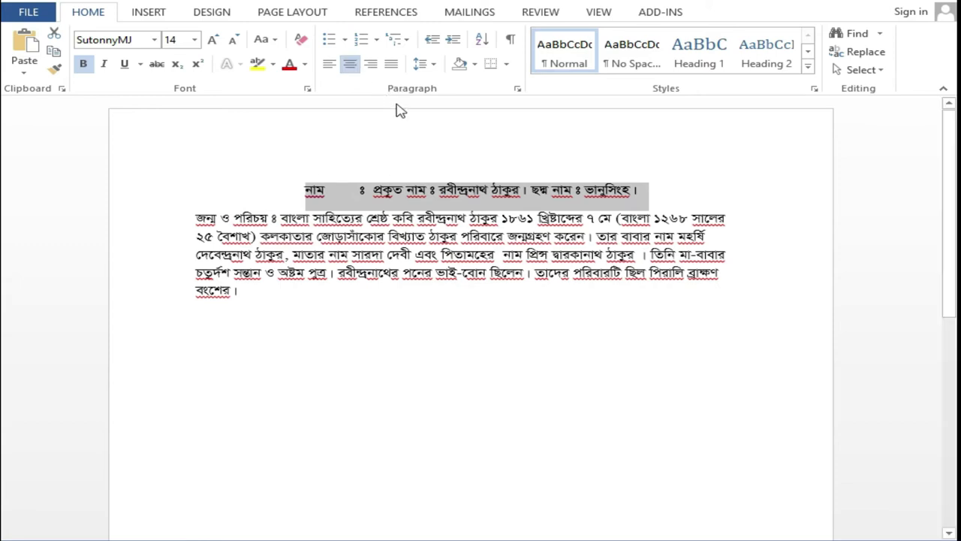
key(ctrl+l)
key(ctrl+e)
key(ctrl+l)
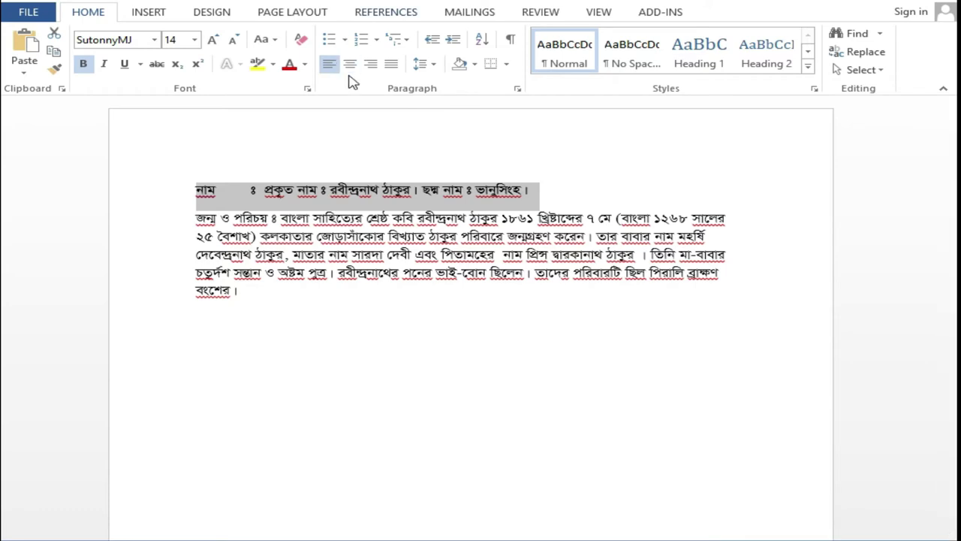
click(350, 64)
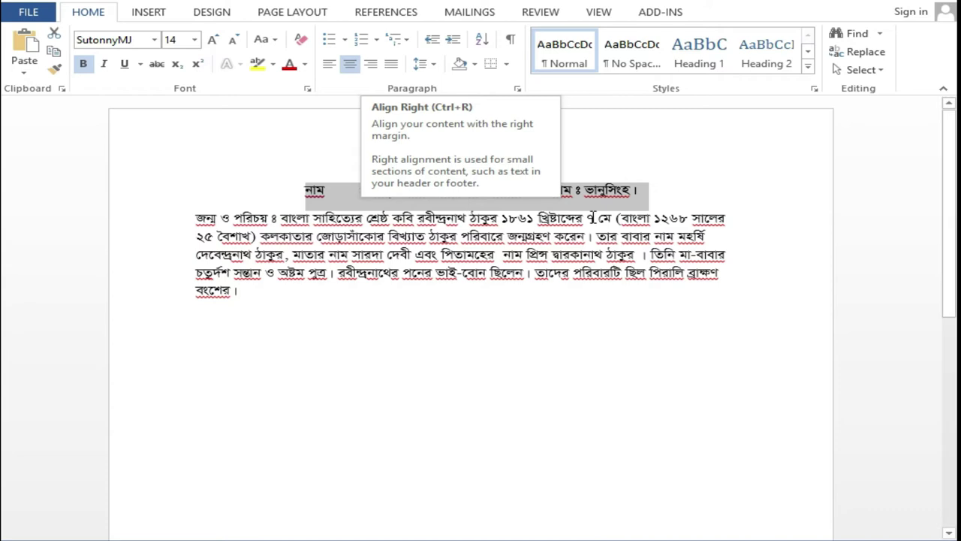
Right-align the bold heading line
click(374, 65)
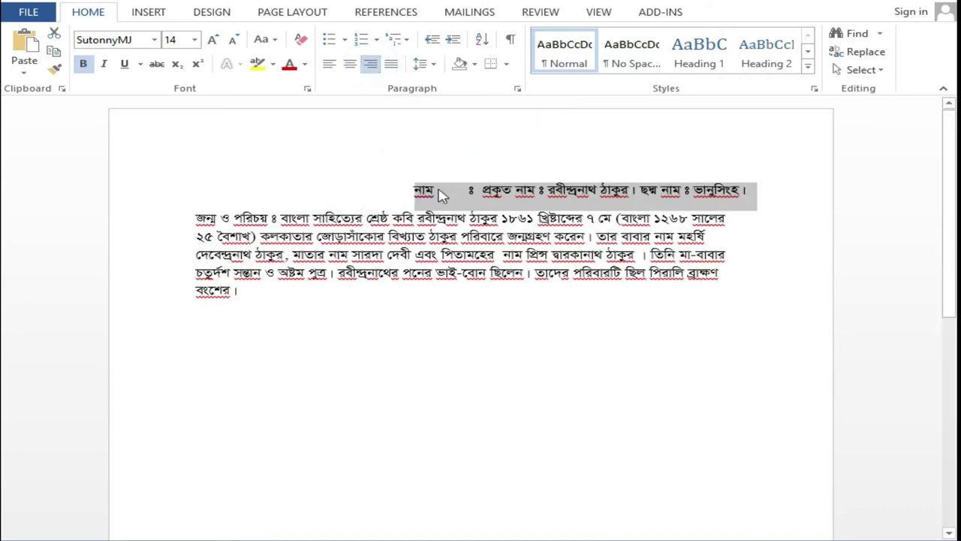
click(379, 184)
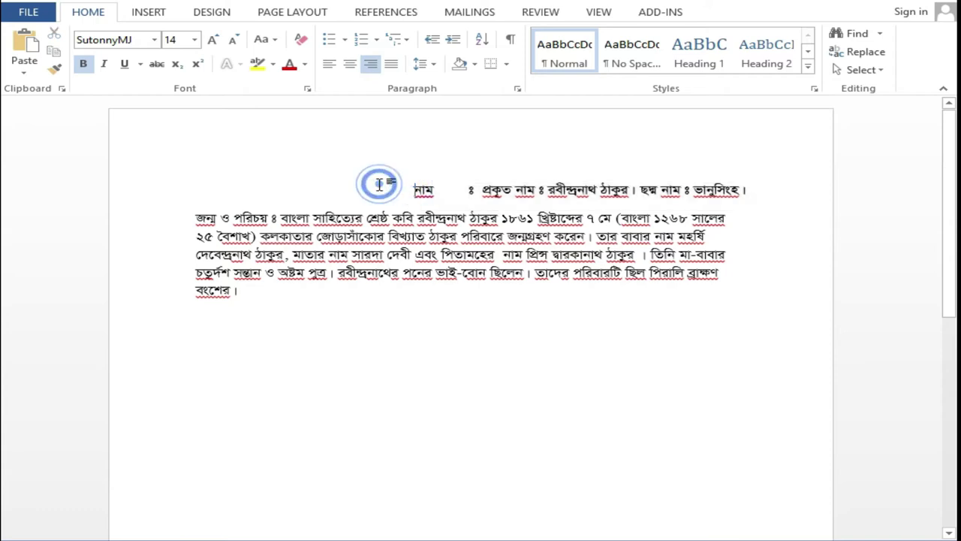
click(207, 188)
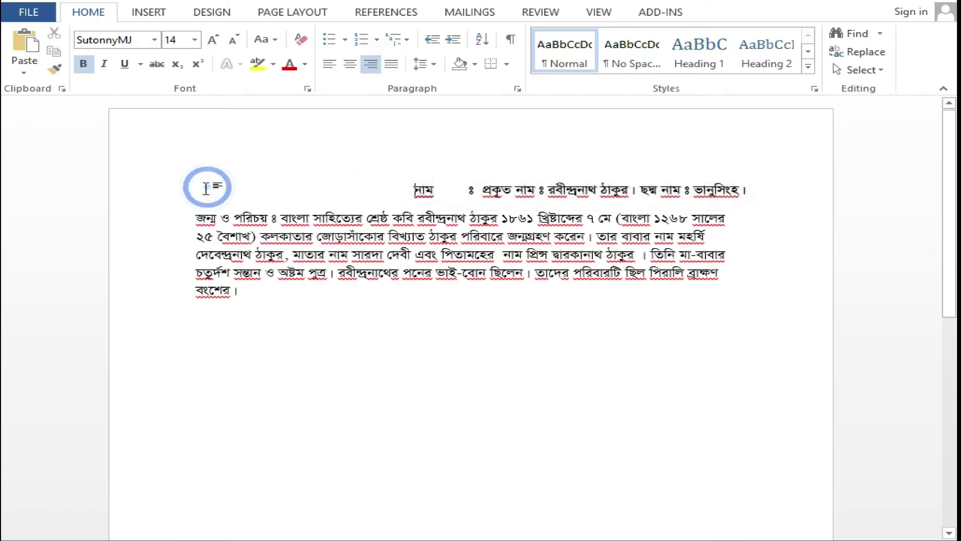
click(207, 188)
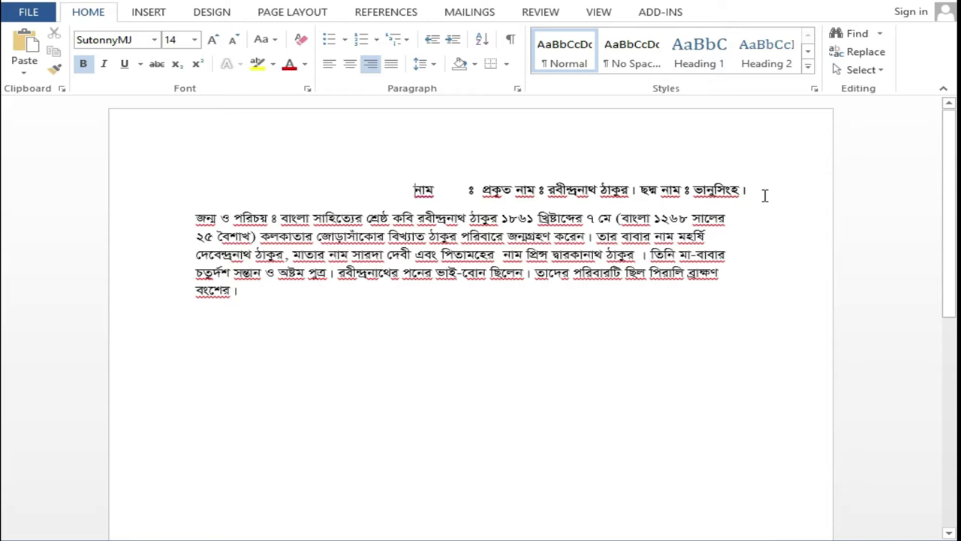
drag(766, 194, 402, 199)
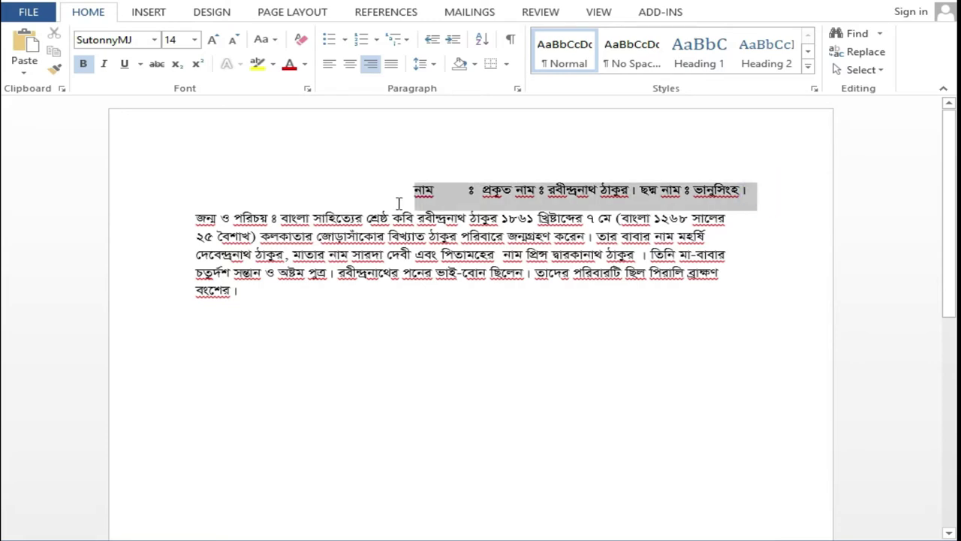
click(777, 194)
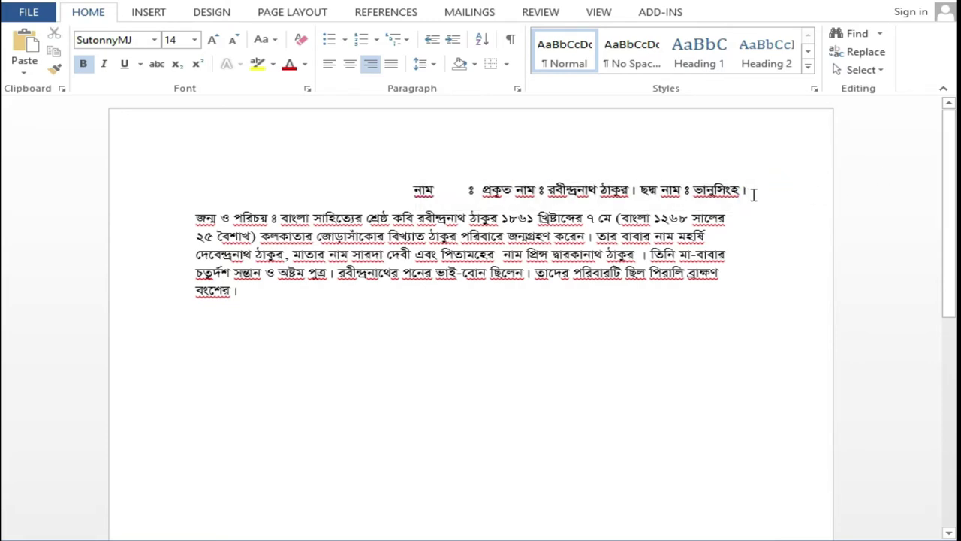
Type a test line 'কদতকদকতদত' below the heading, then delete it
key(Return)
text(কদতকদকতদত)
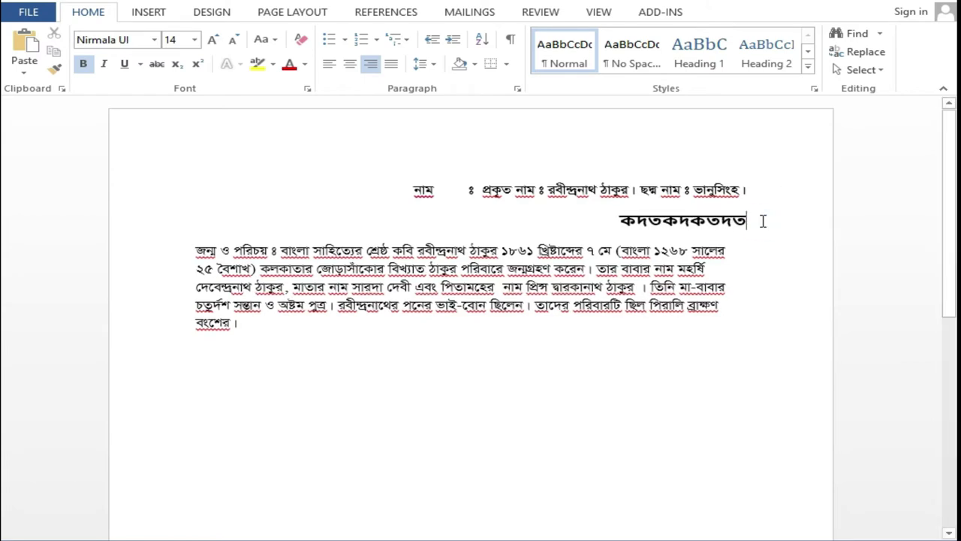
drag(763, 220, 558, 225)
key(Delete)
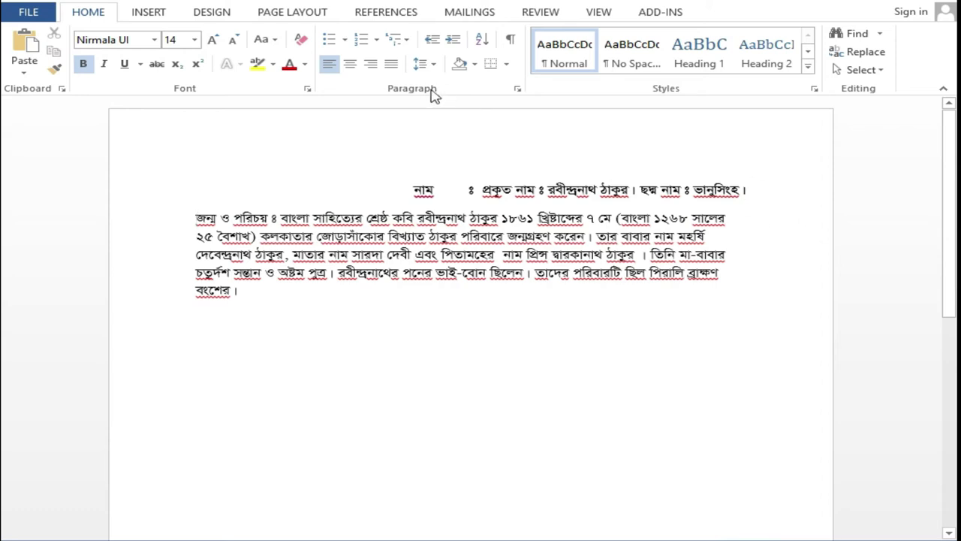
Insert the vowel sign 'ী' into the heading's word নাম
drag(760, 193, 405, 189)
click(373, 207)
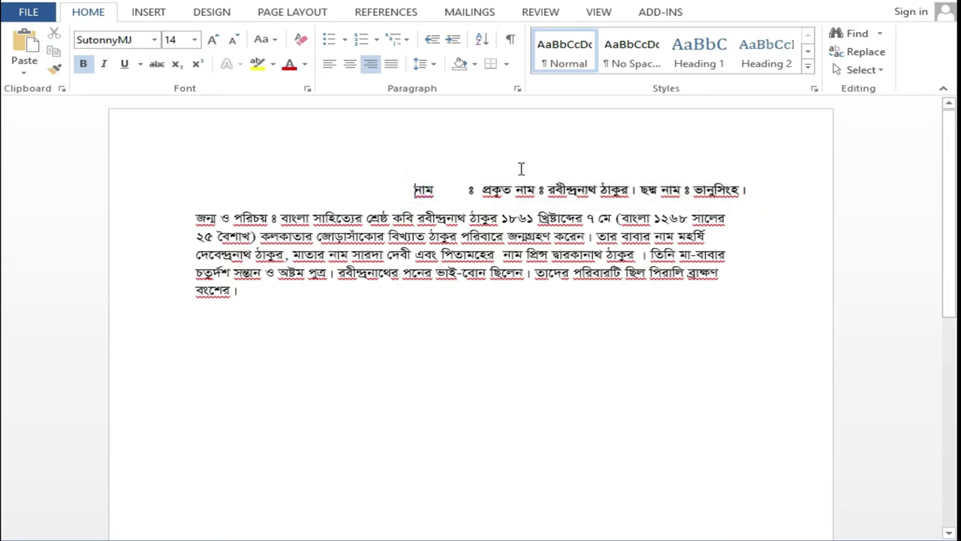
click(405, 192)
text(ী)
drag(405, 188, 773, 194)
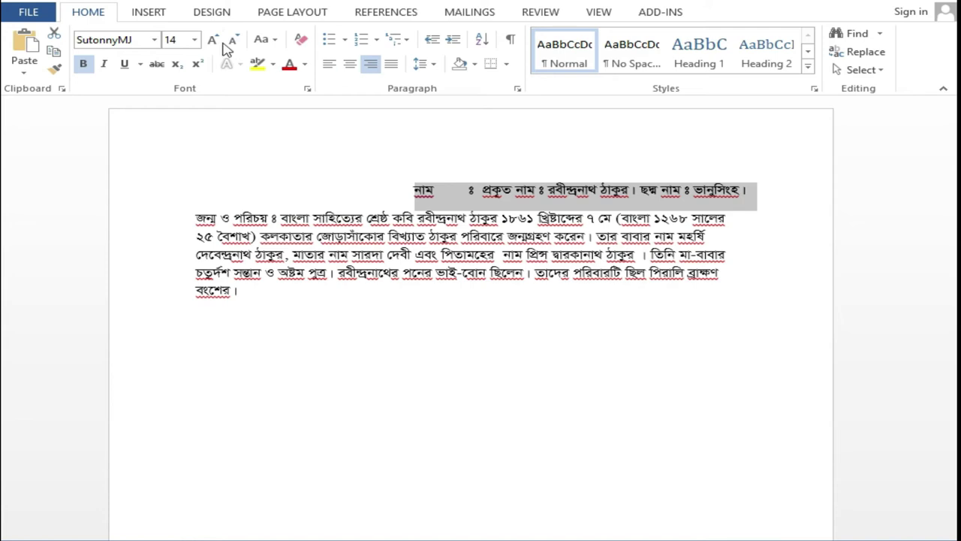
Try Justify, Center and Right on the heading, finishing on Align Left (Ctrl+L)
click(330, 66)
click(330, 66)
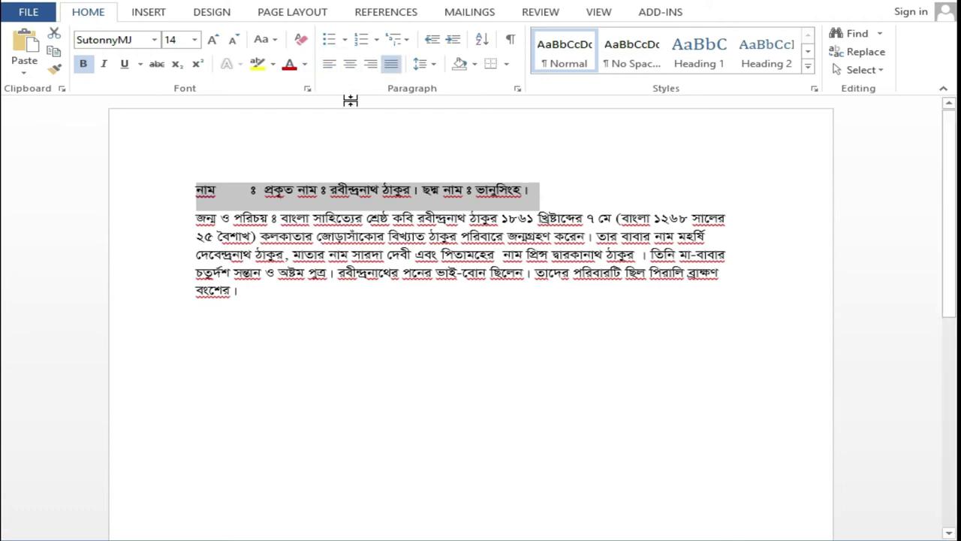
key(ctrl+l)
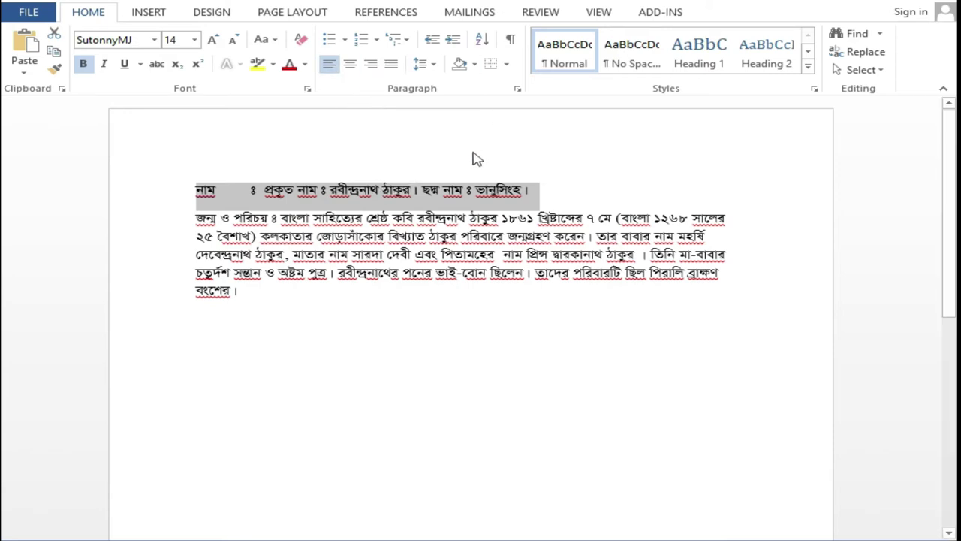
click(350, 68)
click(350, 66)
key(ctrl+e)
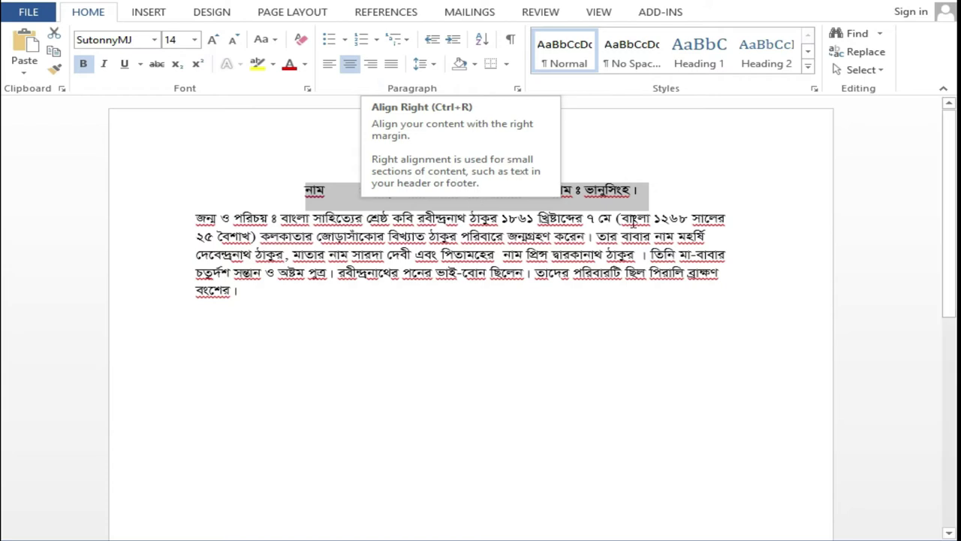
key(ctrl+r)
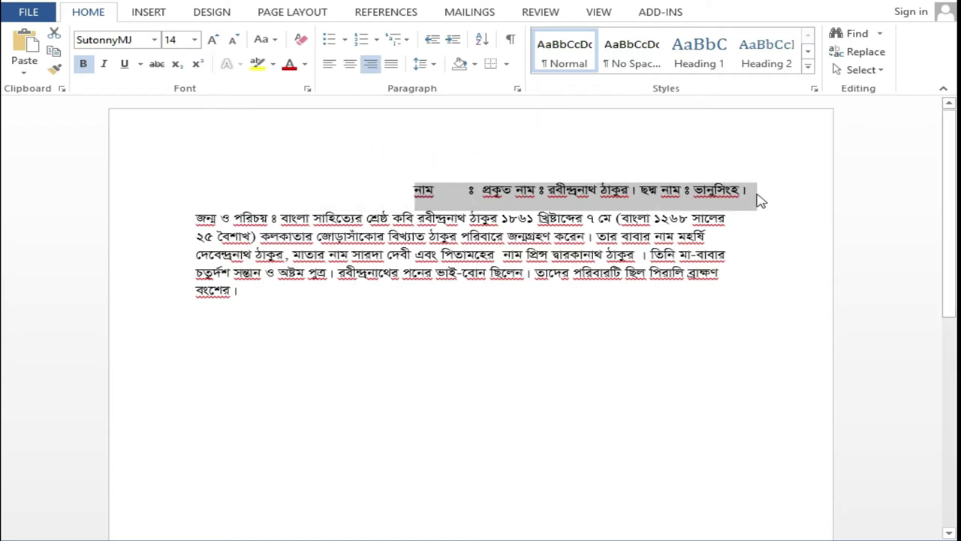
click(408, 190)
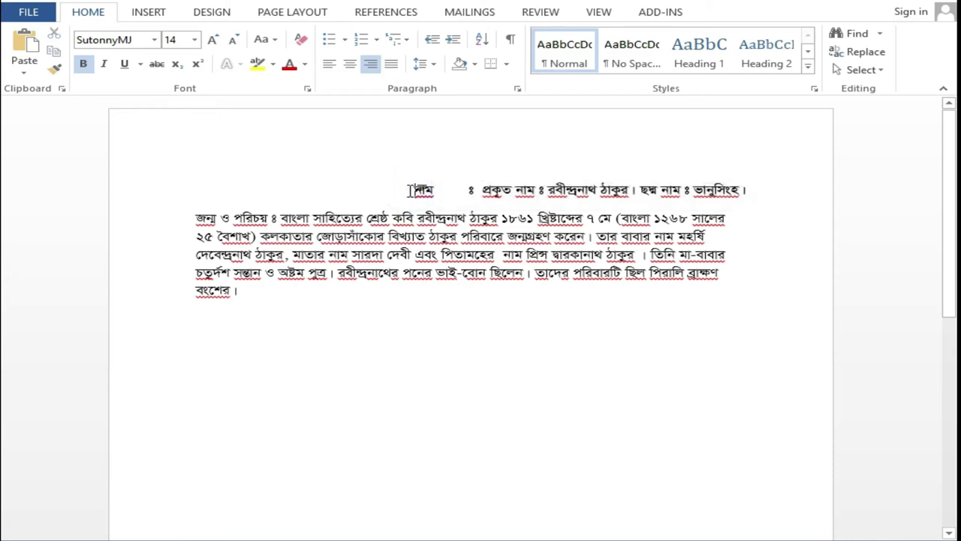
key(ctrl+e)
key(ctrl+l)
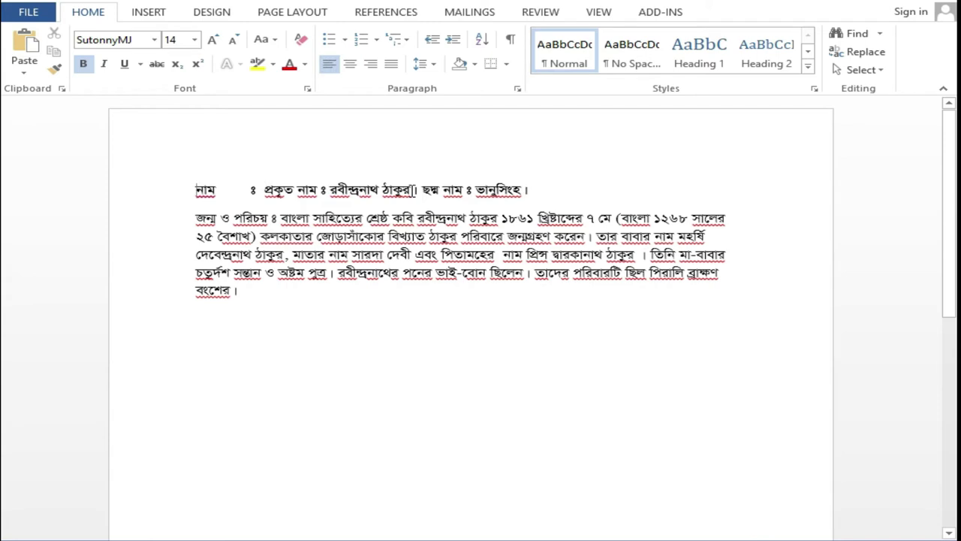
click(538, 189)
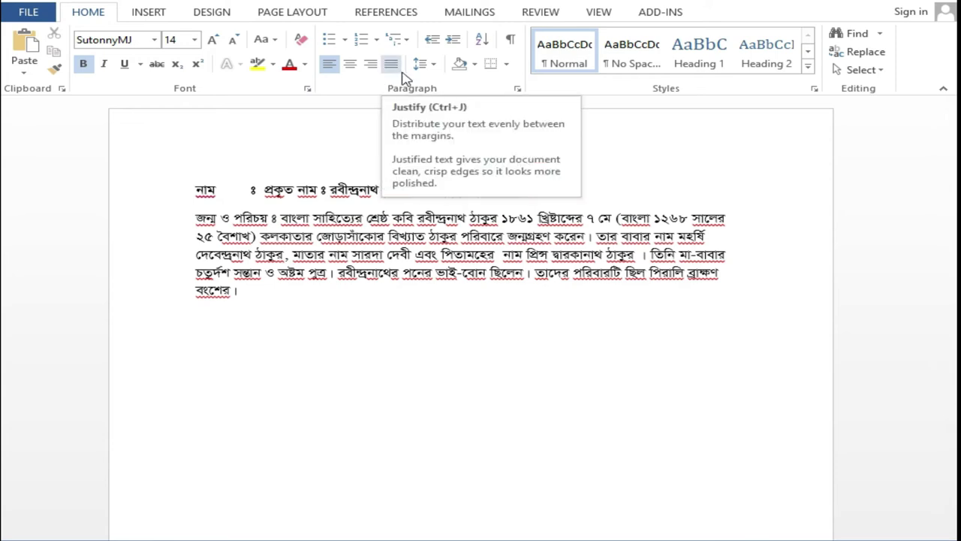
click(594, 170)
drag(526, 194, 179, 199)
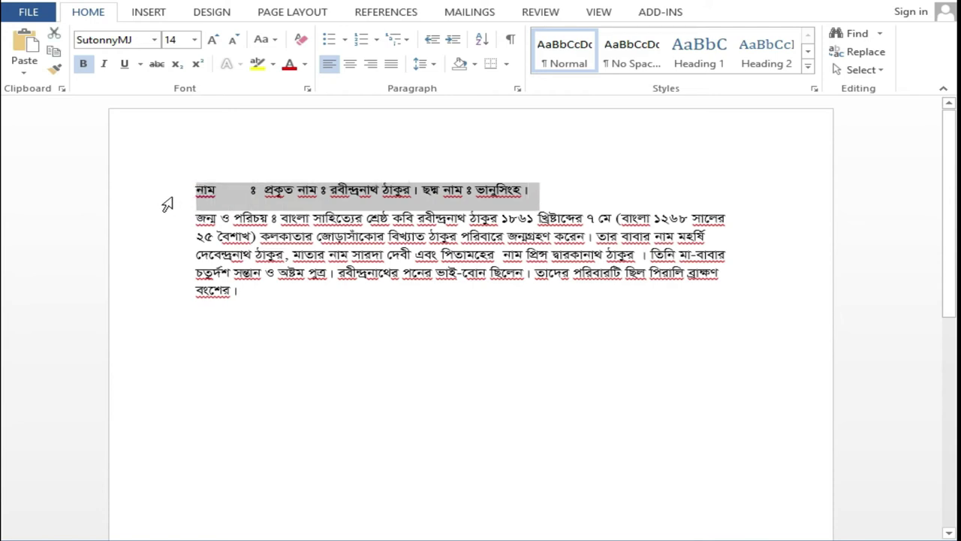
key(ctrl+j)
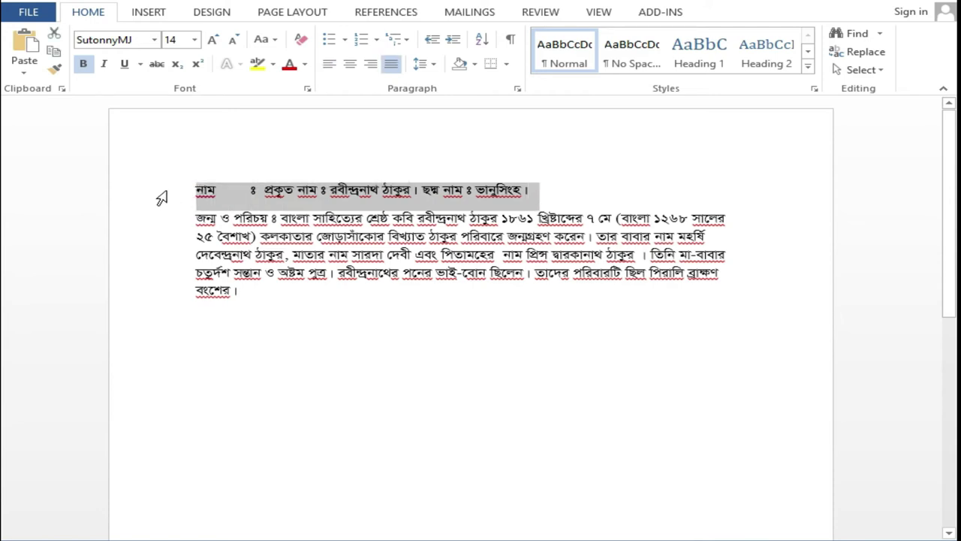
key(ctrl+l)
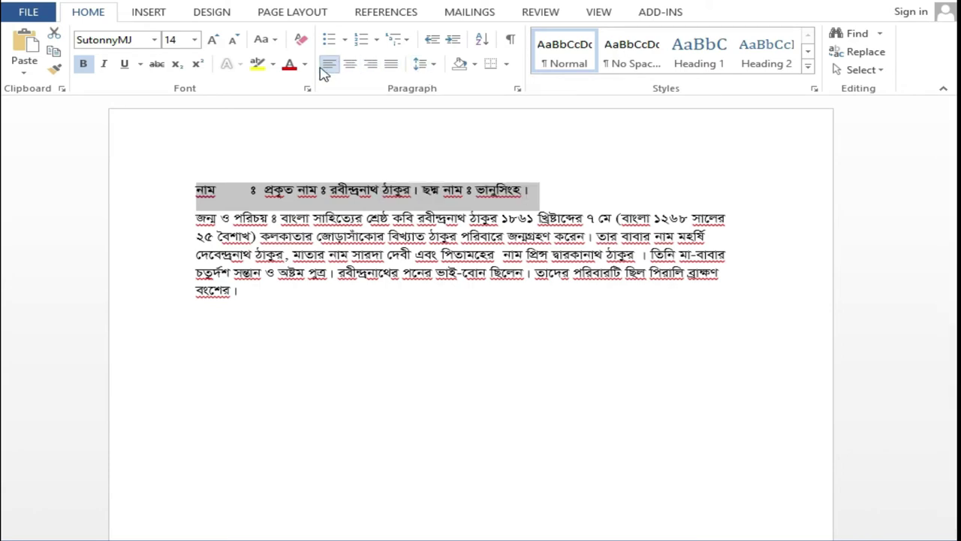
click(392, 66)
click(393, 66)
click(537, 199)
drag(536, 191, 194, 196)
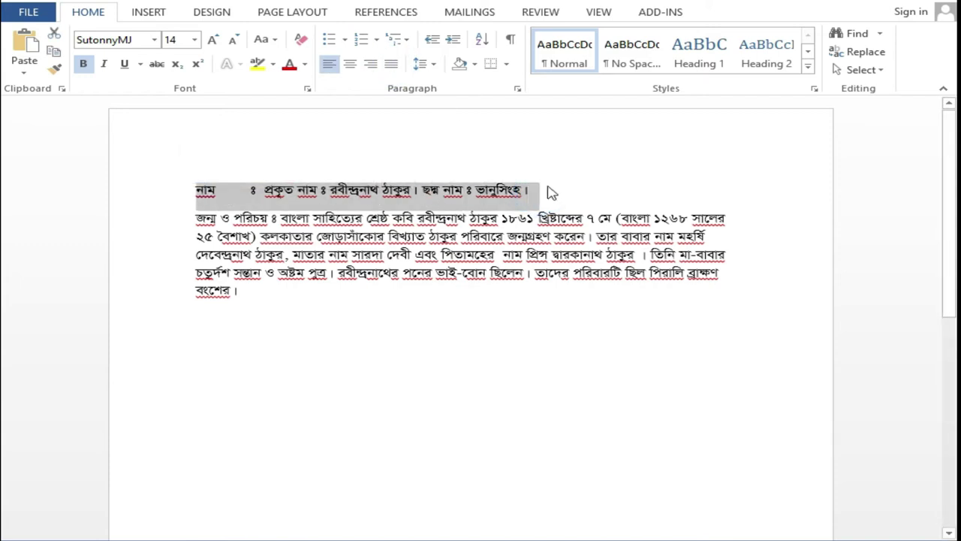
click(552, 191)
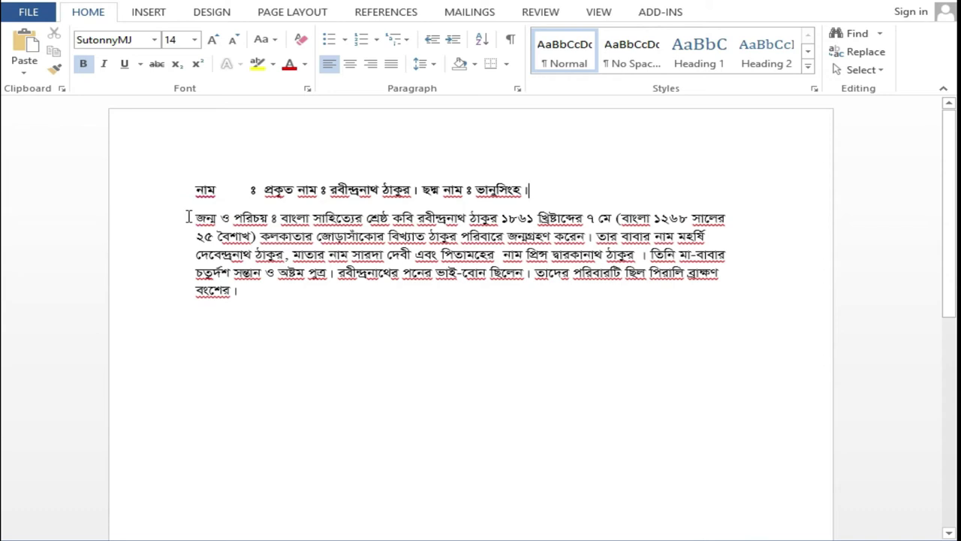
Toggle the জন্ম ও পরিচয় paragraph between Justify, Center and Right, ending on Align Left
mouse_move(192, 217)
mouse_down()
mouse_move(489, 277)
mouse_move(410, 310)
mouse_up()
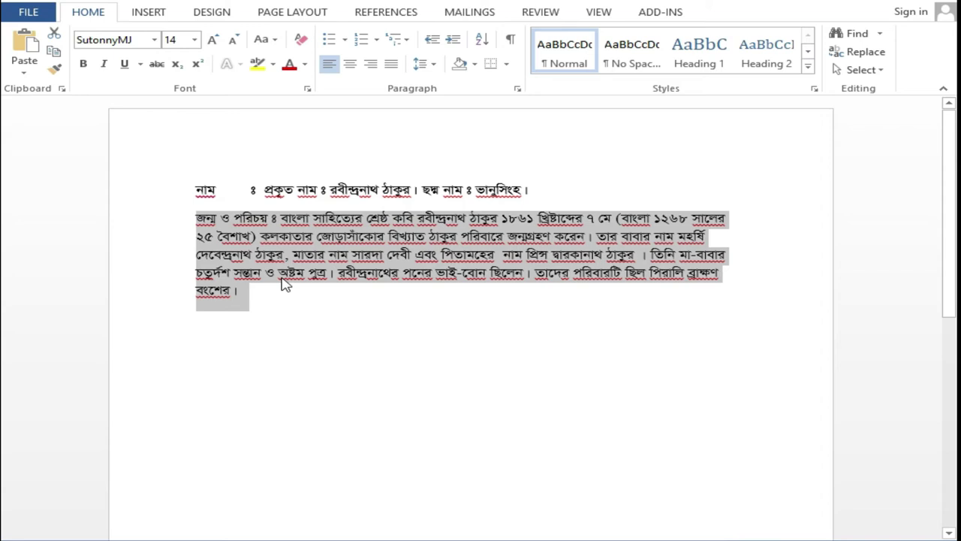
key(ctrl+j)
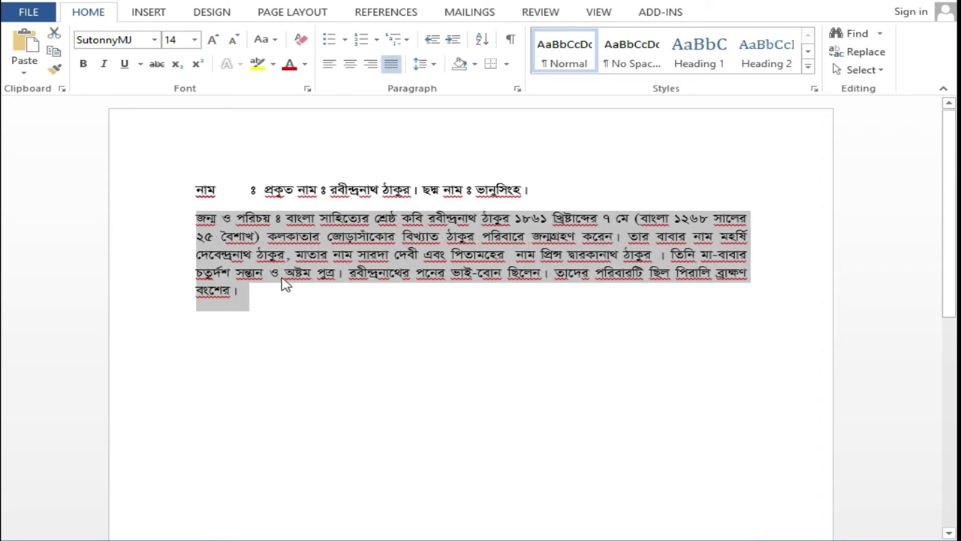
key(ctrl+l)
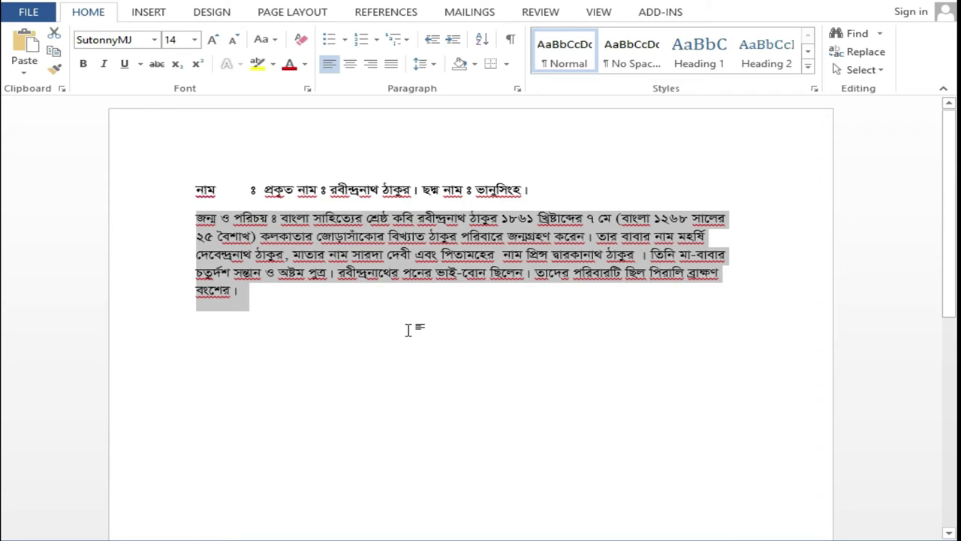
key(ctrl+e)
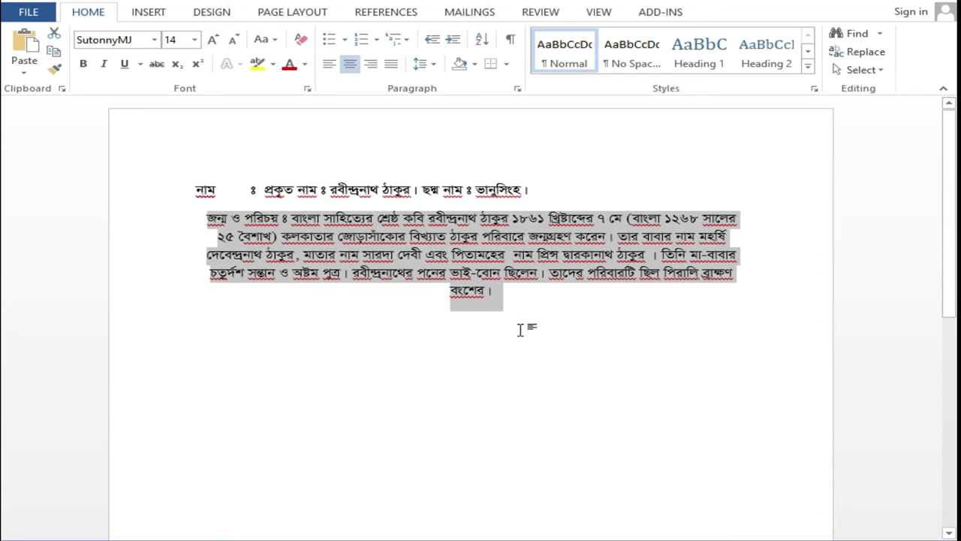
key(ctrl+r)
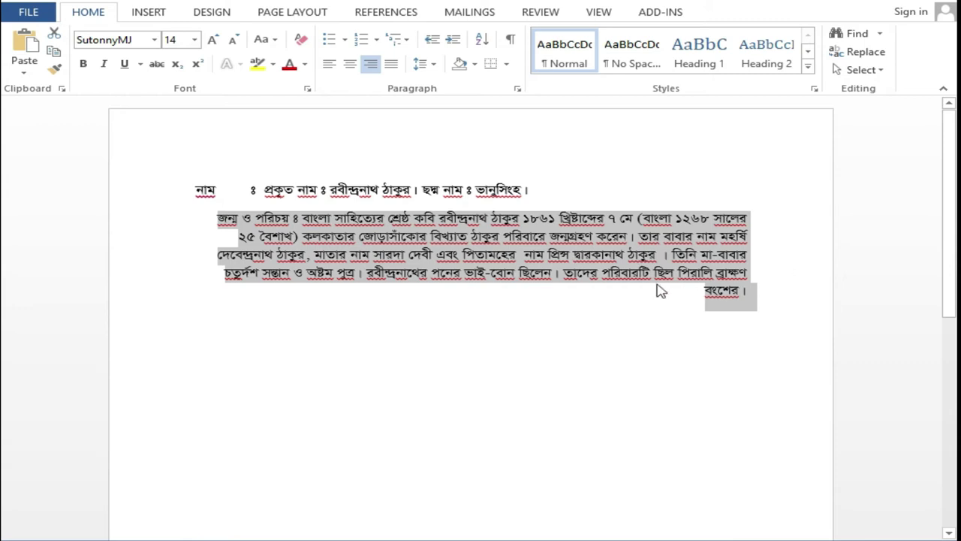
key(ctrl+l)
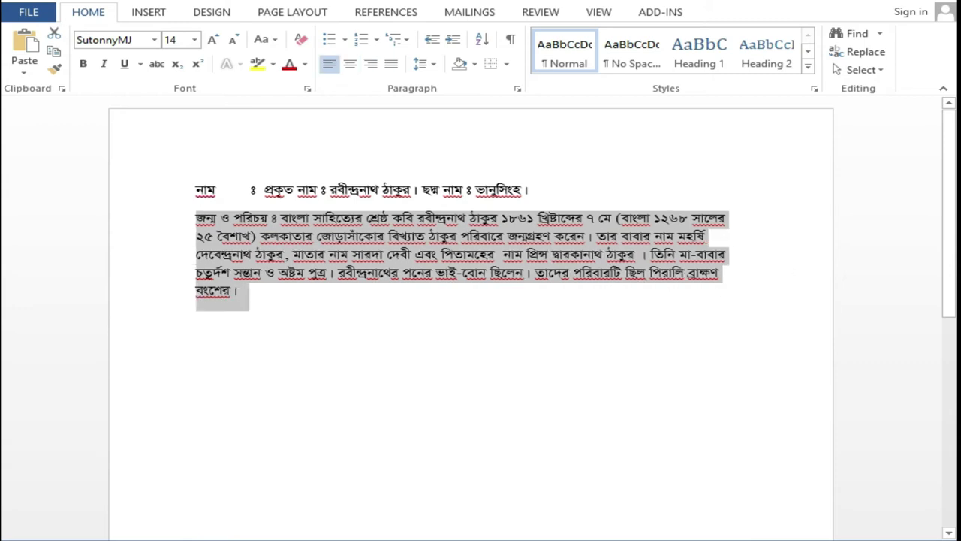
click(392, 65)
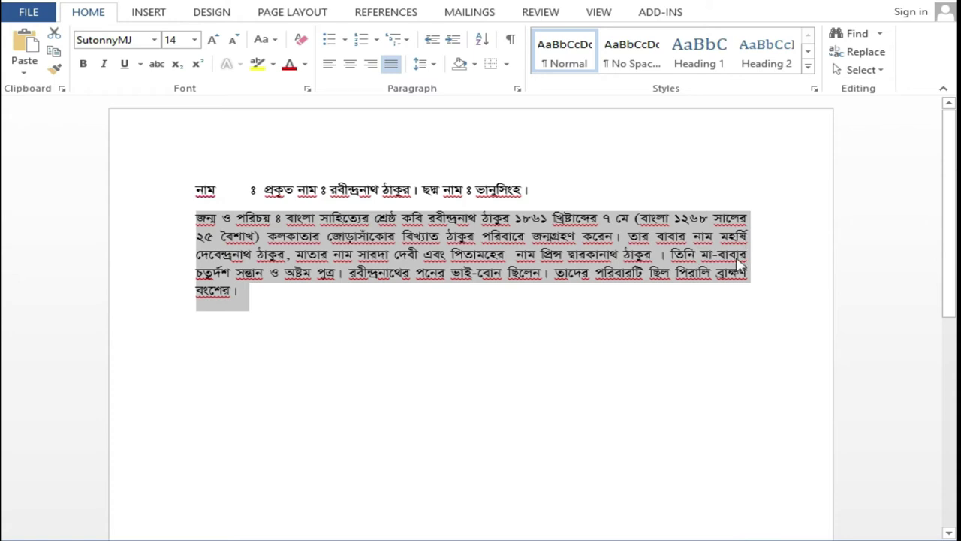
click(392, 65)
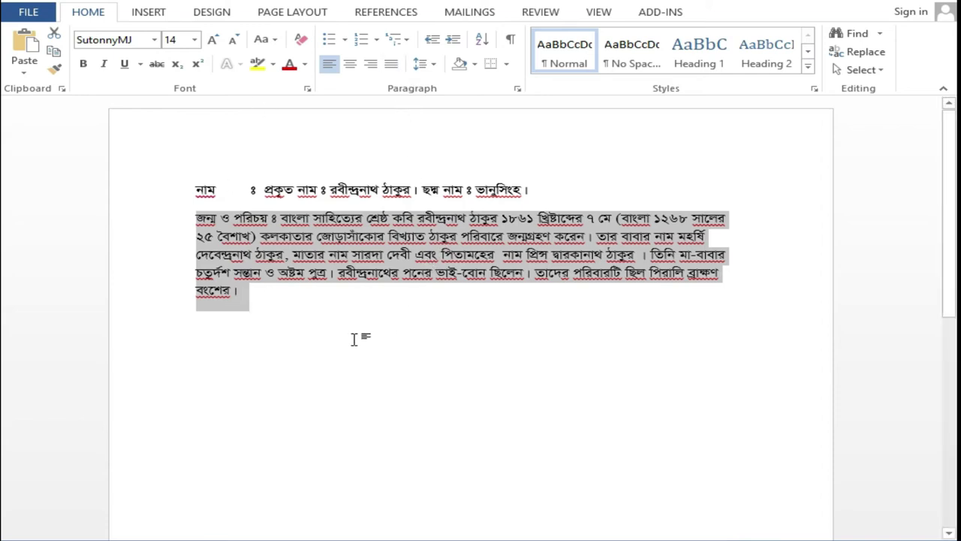
key(ctrl+j)
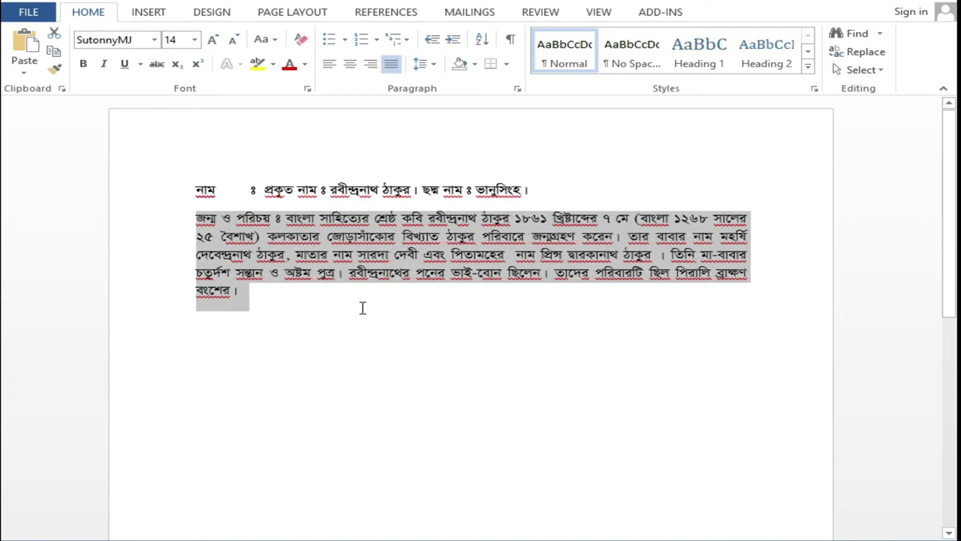
key(ctrl+l)
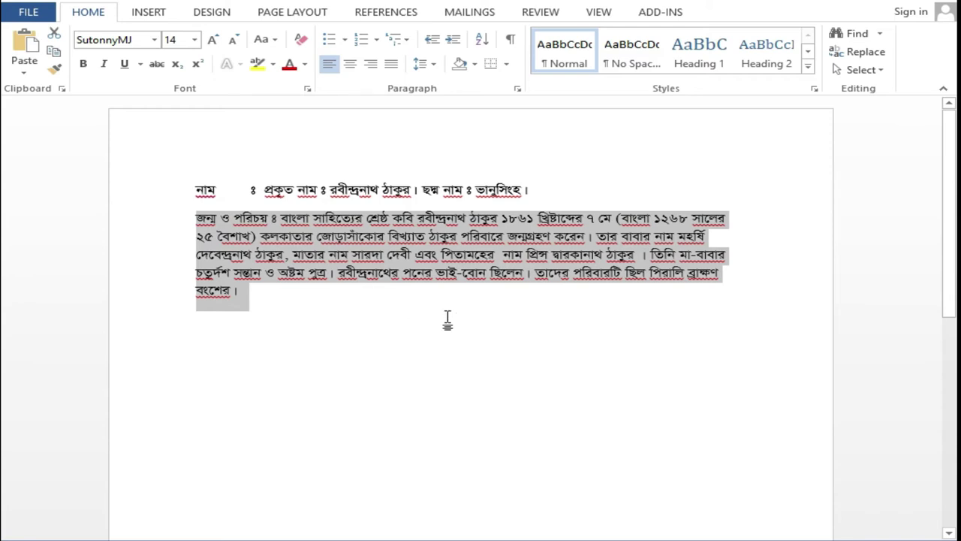
key(ctrl+j)
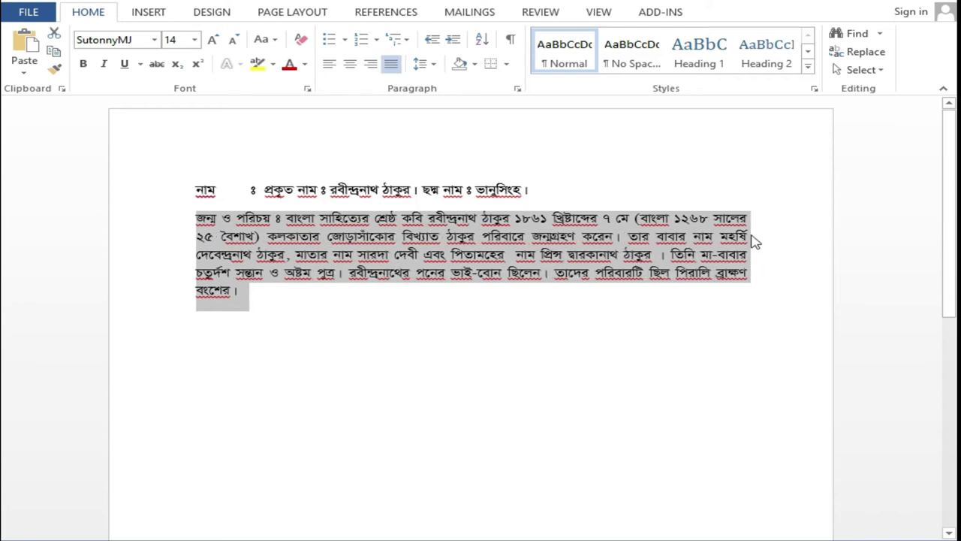
key(ctrl+l)
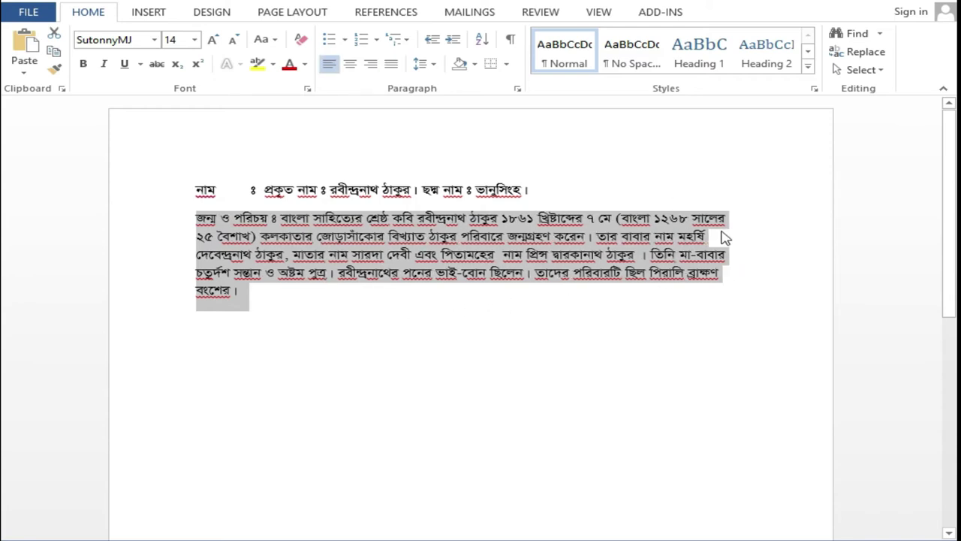
scroll(952, 218, down, 1)
scroll(952, 217, up, 1)
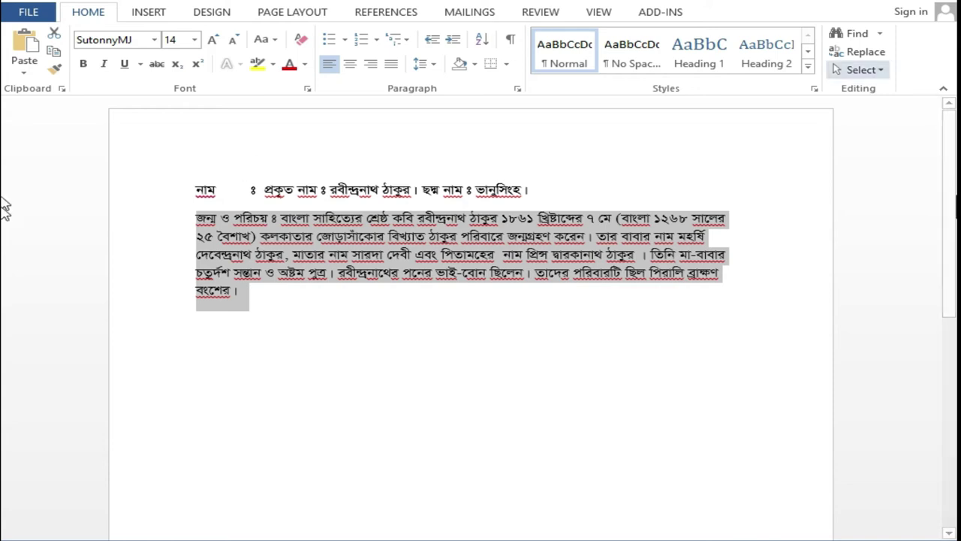
Remove the wide gap after নাম in the heading, undoing the AutoCorrect letter change
click(245, 189)
key(BackSpace)
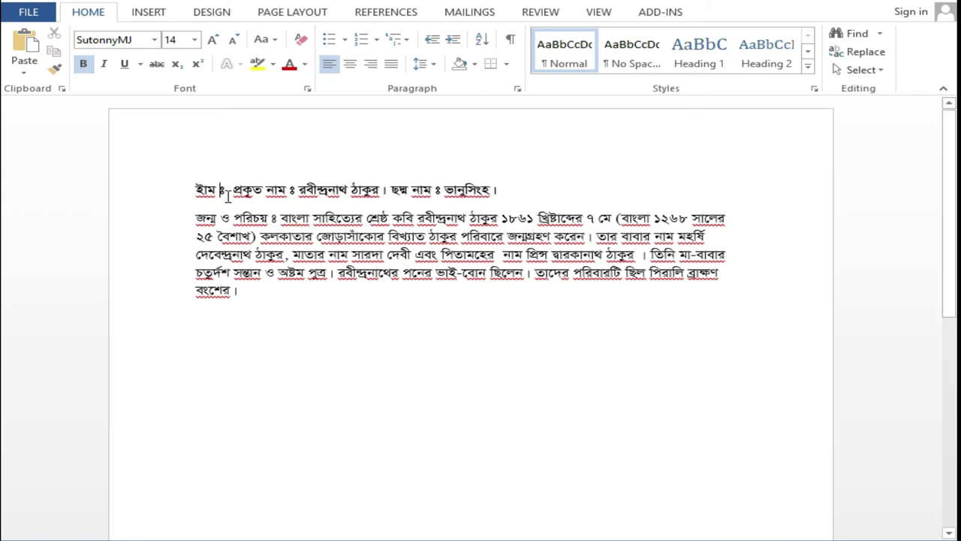
key(ctrl+z)
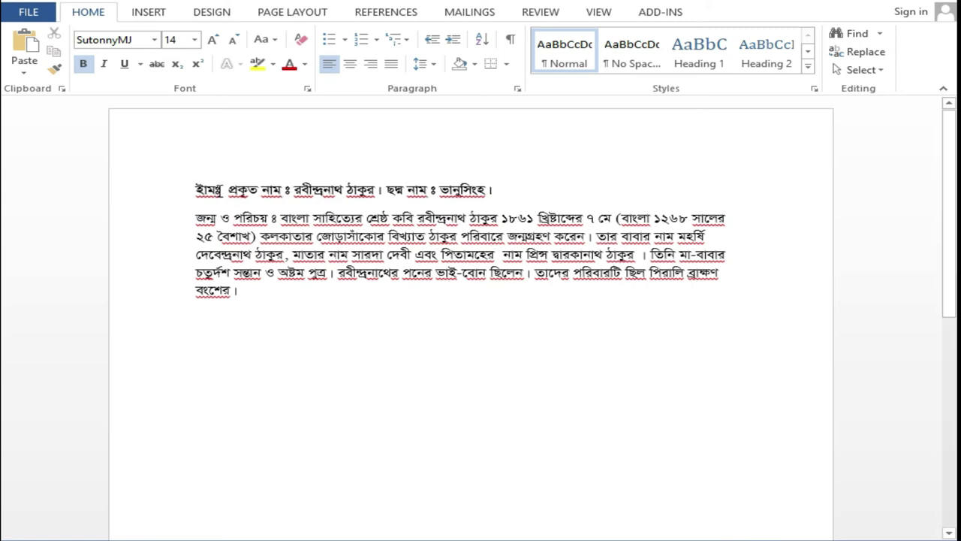
key(ctrl+y)
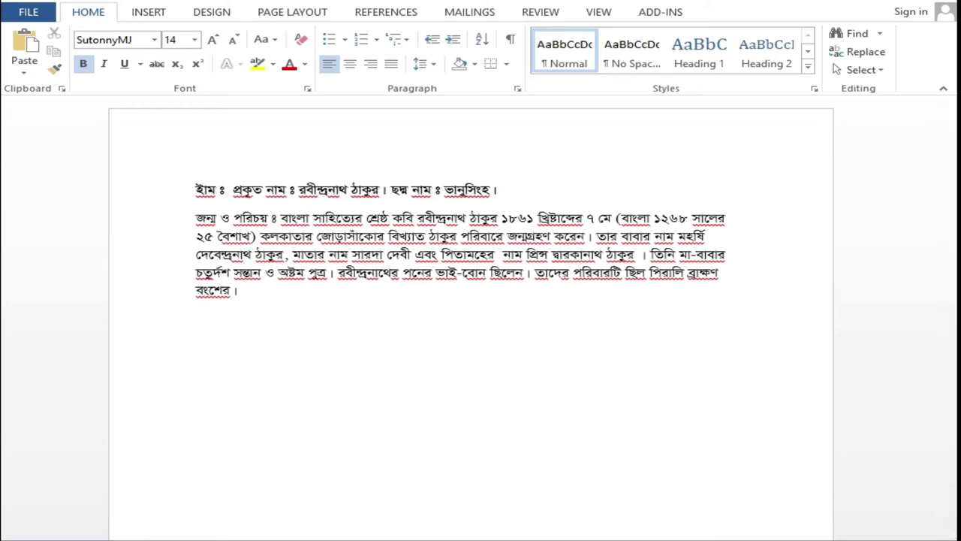
key(ctrl+z)
key(ctrl+y)
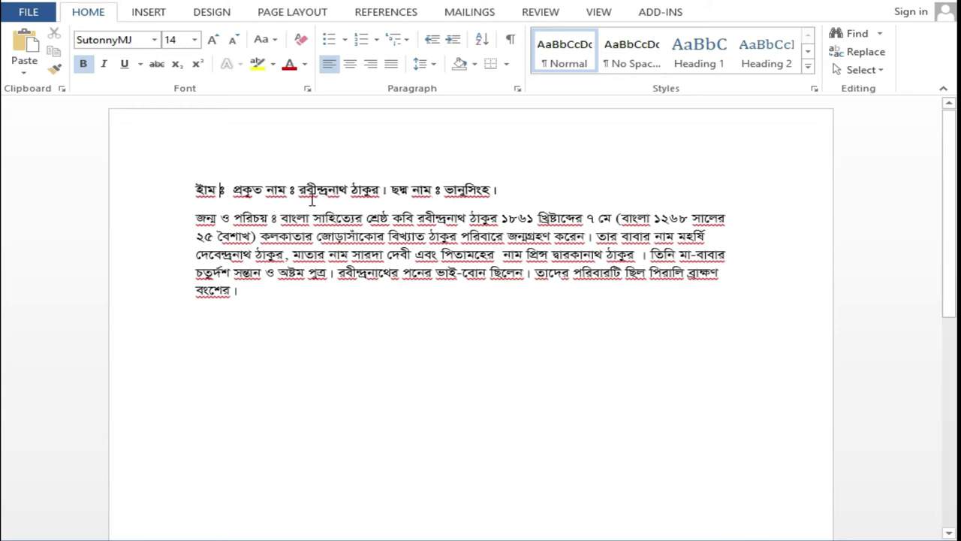
key(ctrl+z)
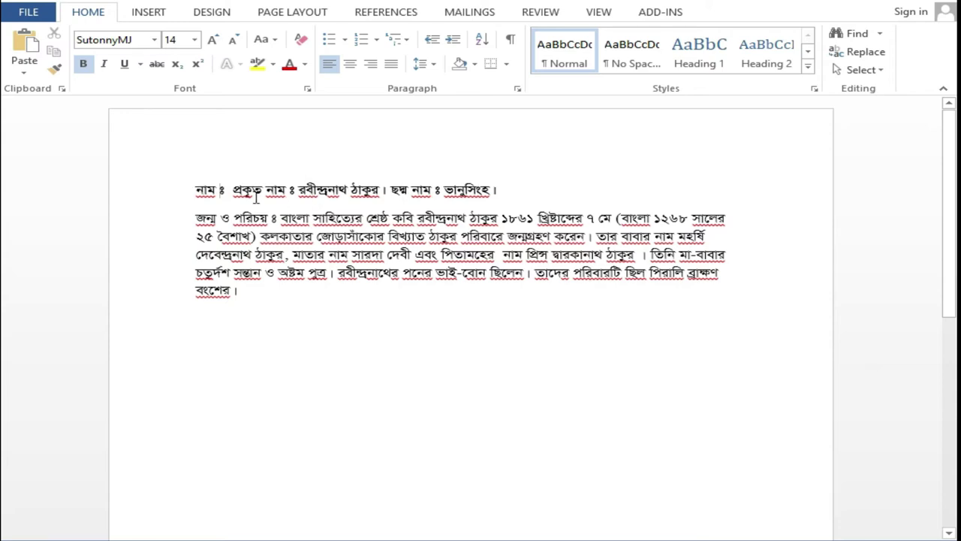
click(215, 222)
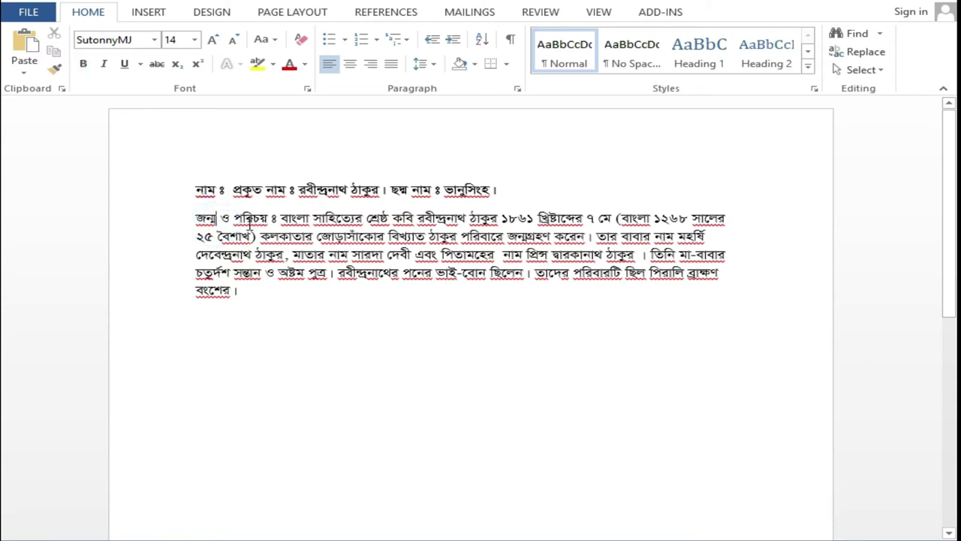
click(193, 220)
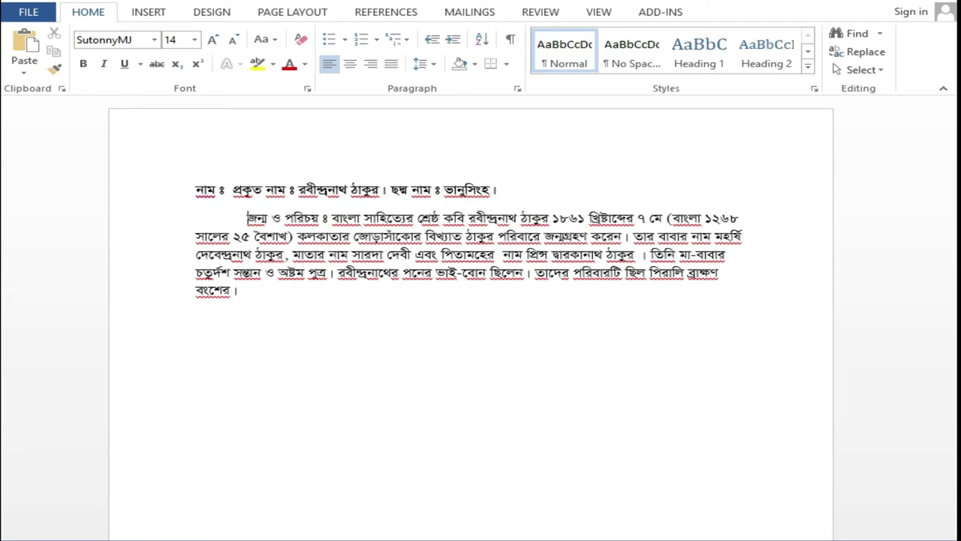
key(BackSpace)
key(BackSpace)
key(BackSpace)
key(BackSpace)
key(BackSpace)
key(BackSpace)
key(BackSpace)
key(BackSpace)
key(BackSpace)
key(BackSpace)
key(BackSpace)
key(BackSpace)
key(Return)
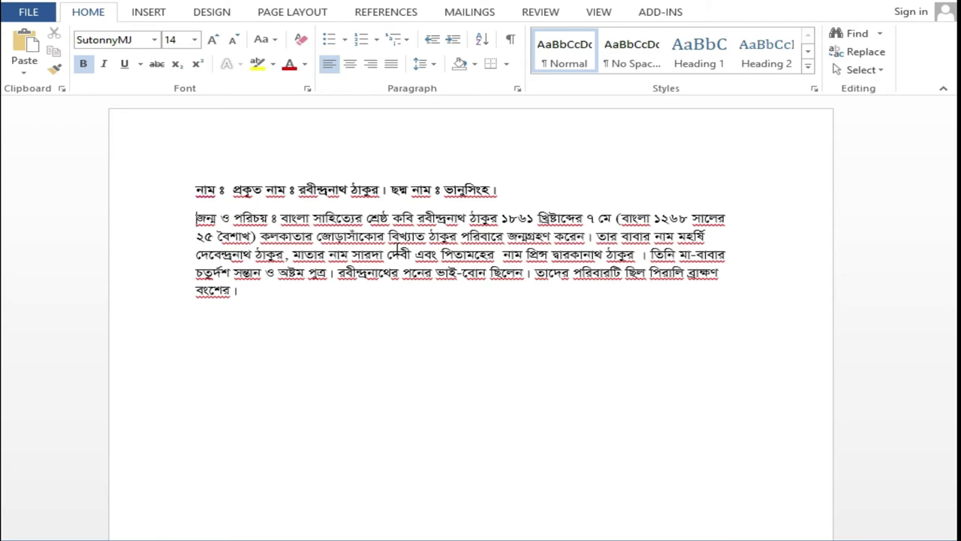
key(Tab)
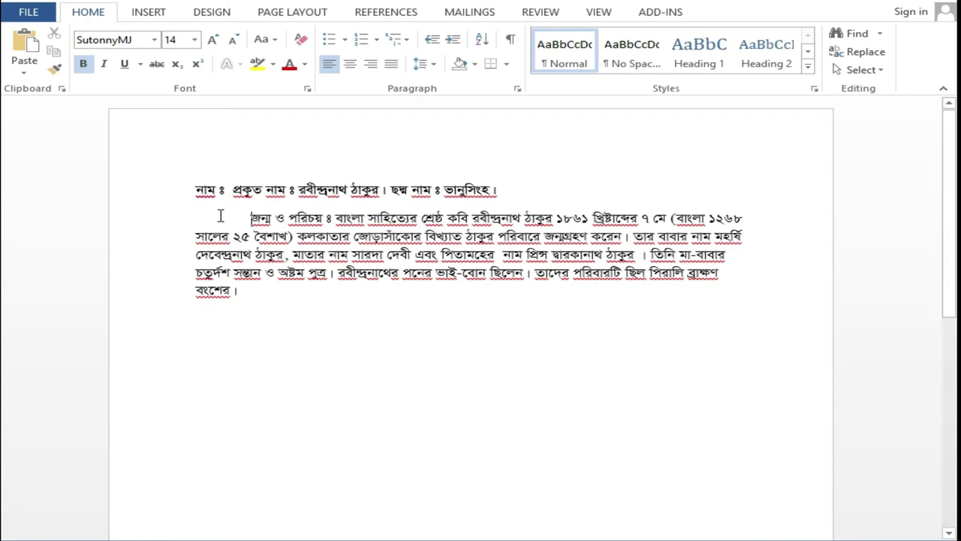
drag(189, 220, 238, 221)
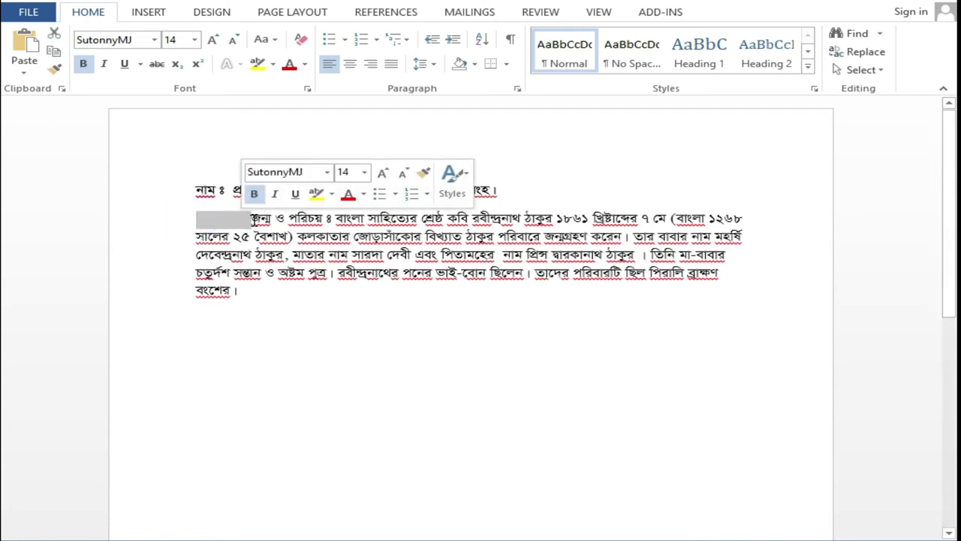
click(253, 219)
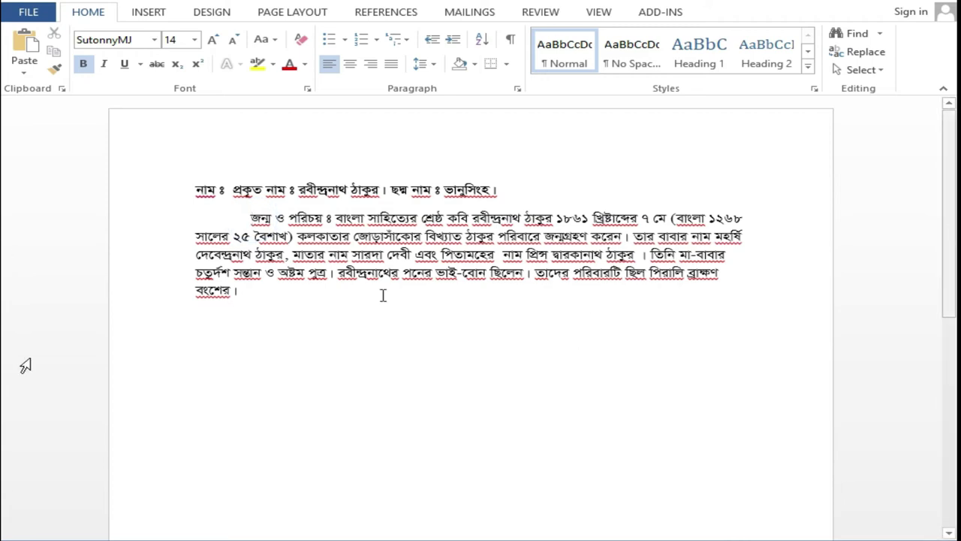
key(Tab)
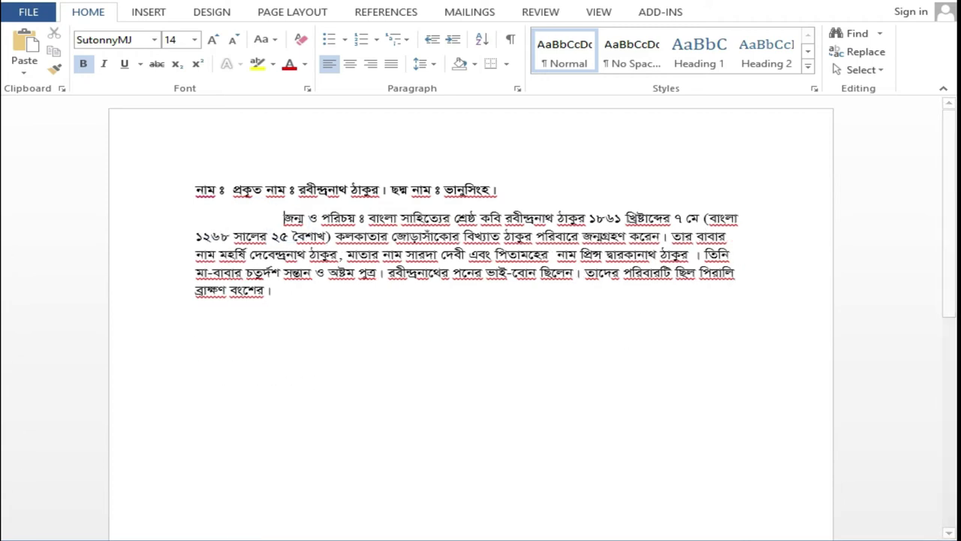
key(Tab)
key(Tab)
key(Tab)
key(Tab)
key(Tab)
key(Tab)
key(Tab)
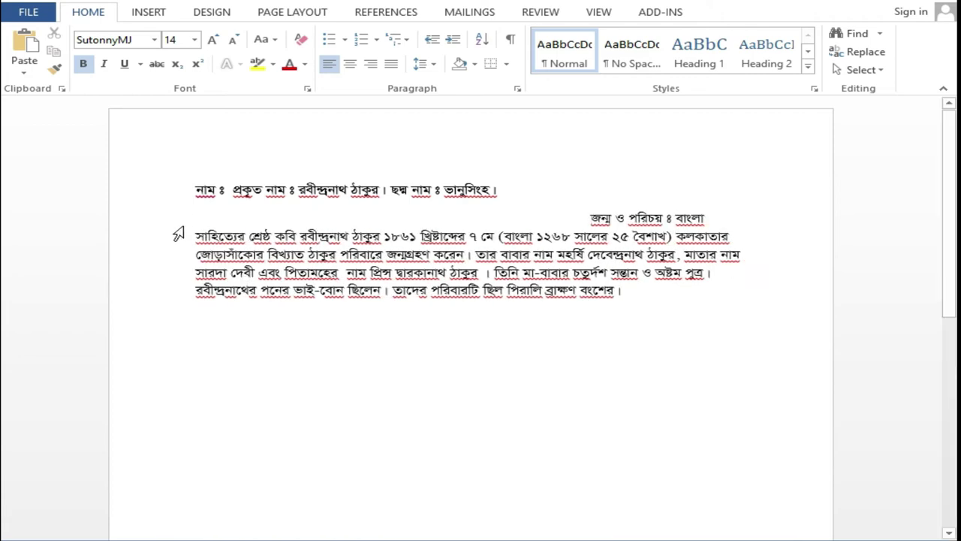
click(196, 218)
shift+click(590, 218)
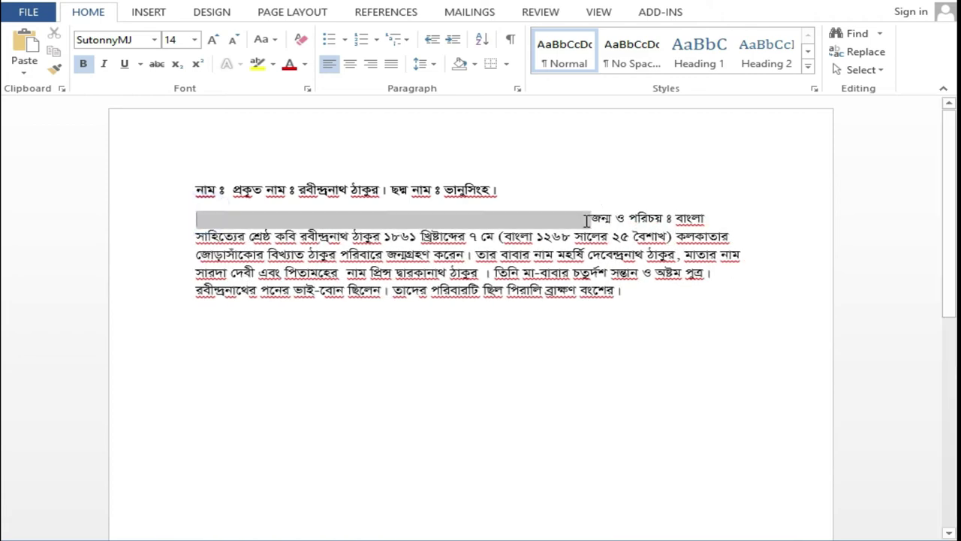
key(Delete)
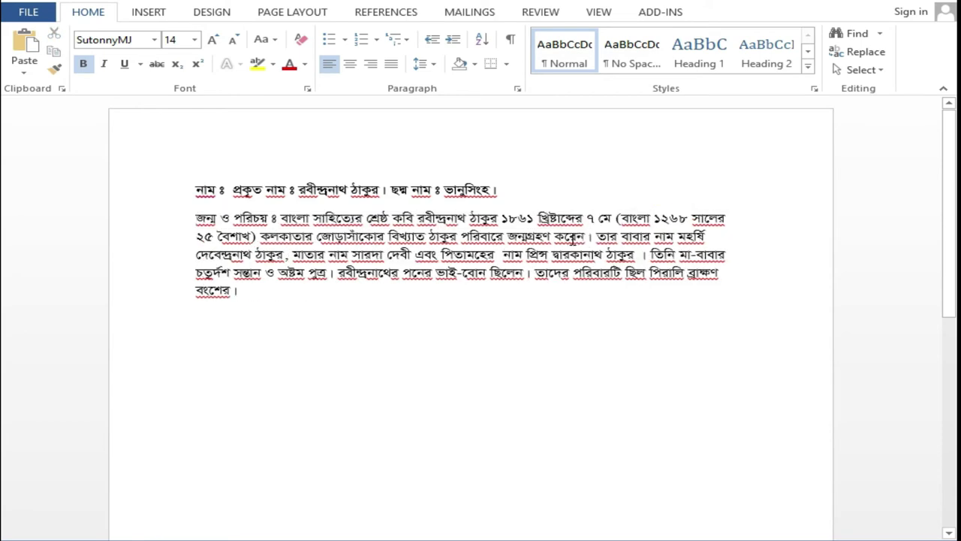
key(Tab)
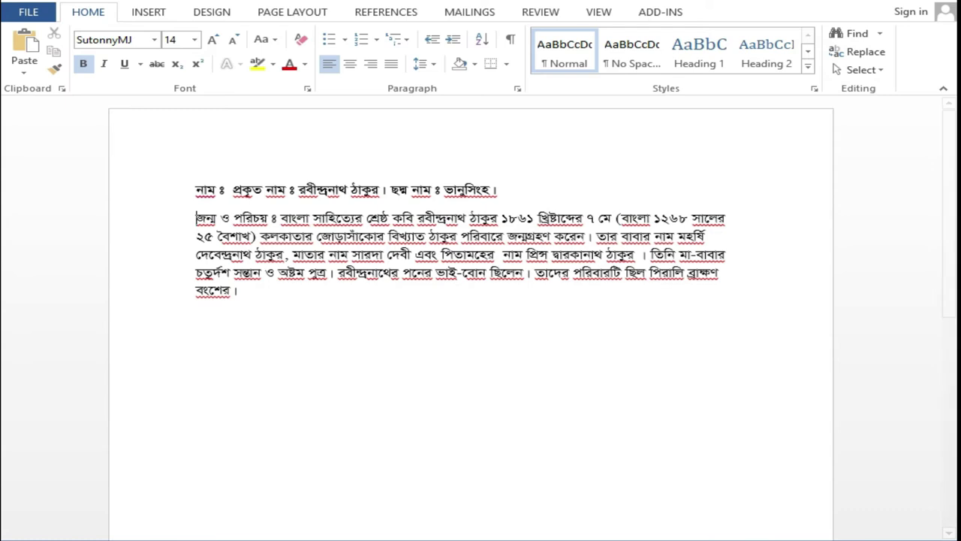
key(BackSpace)
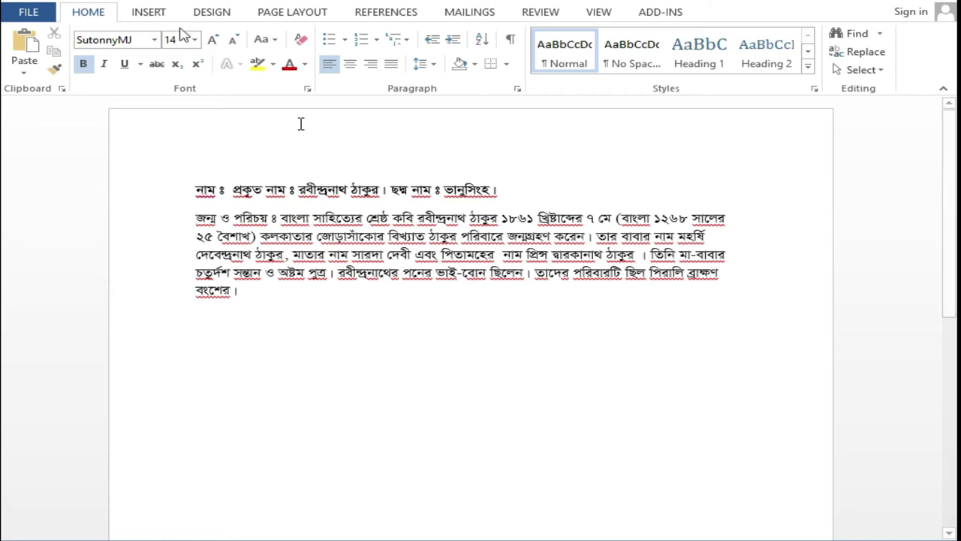
click(497, 191)
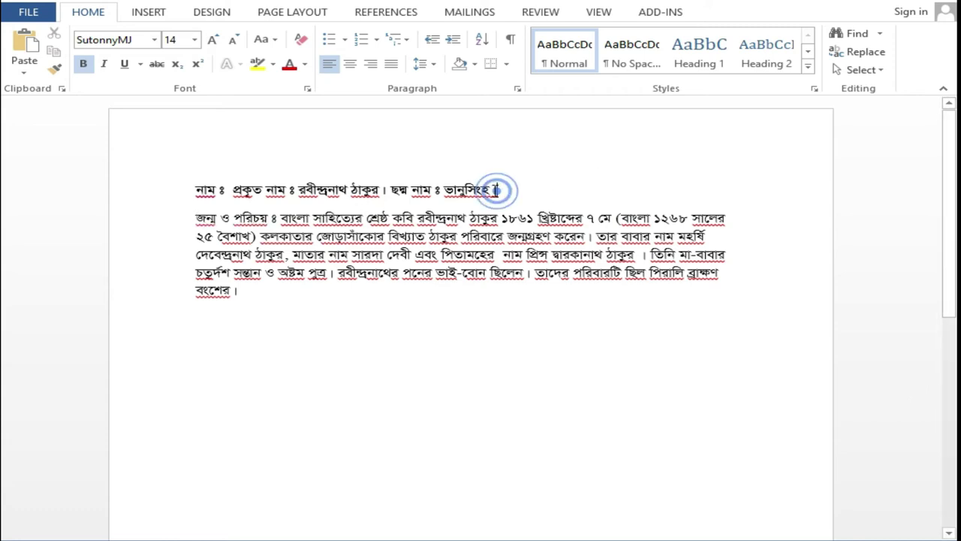
click(193, 219)
key(Tab)
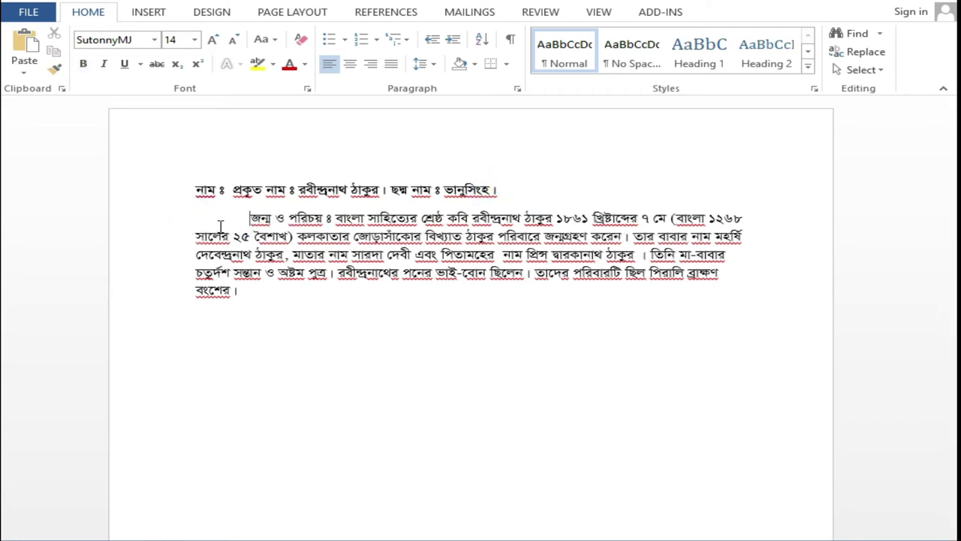
key(Tab)
click(198, 237)
key(Tab)
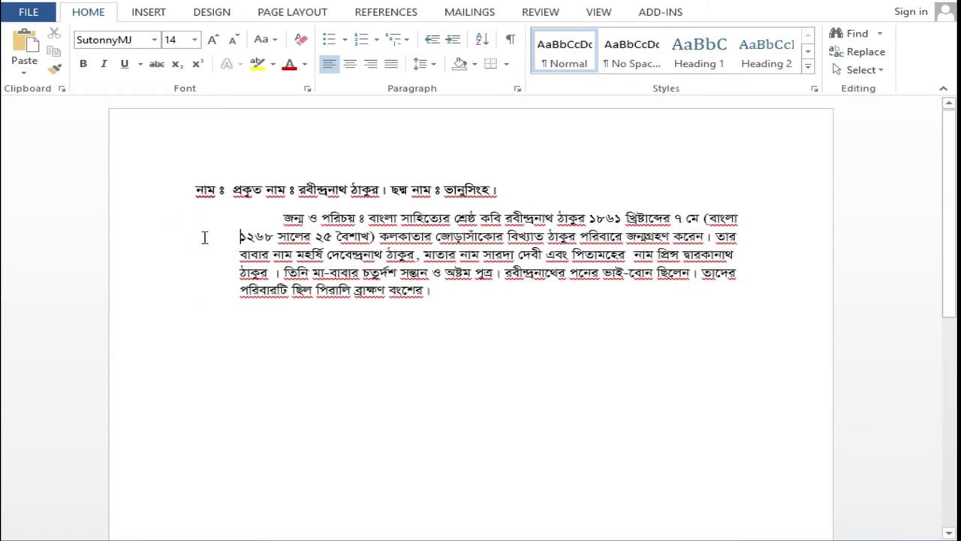
key(BackSpace)
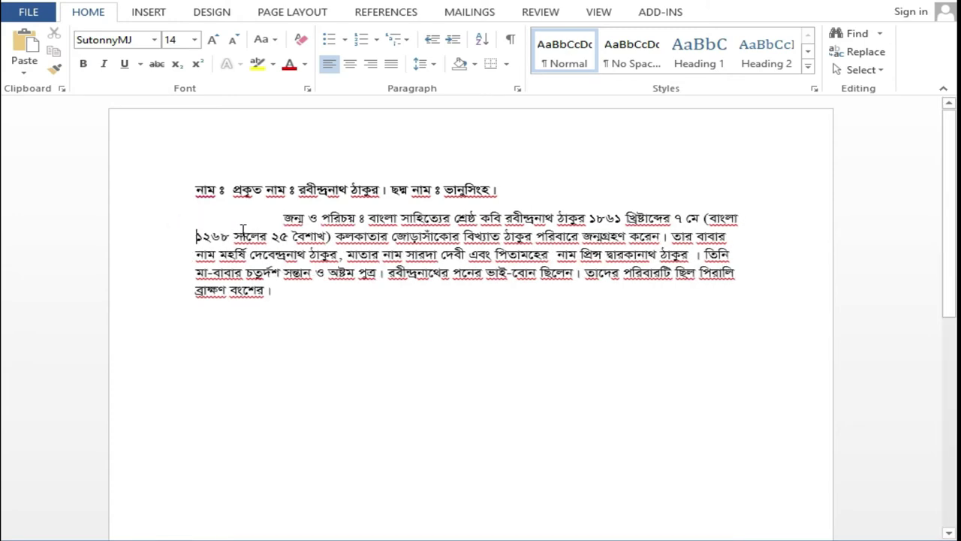
click(276, 222)
key(BackSpace)
key(BackSpace)
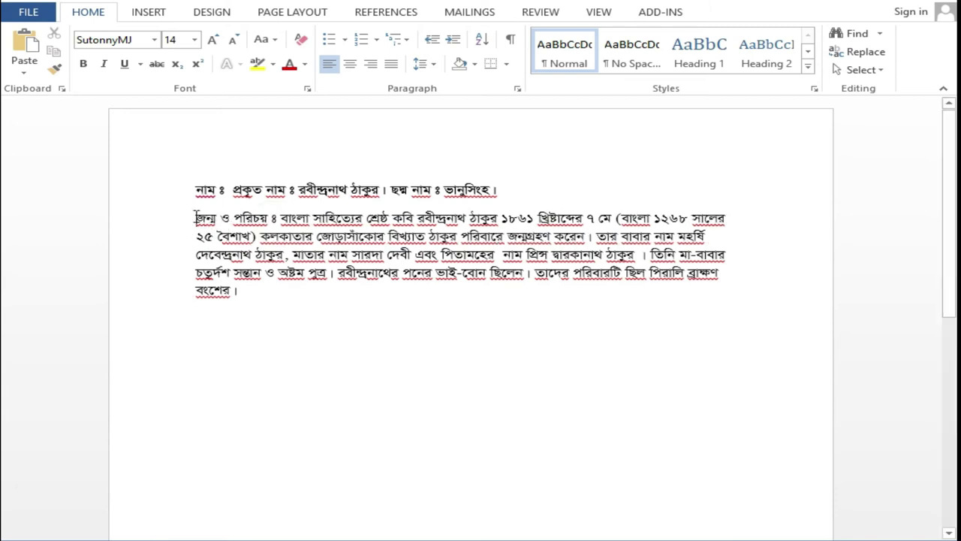
Indent the biography paragraph three levels with Ctrl+M, then decrease it back to the left margin
drag(195, 217, 249, 310)
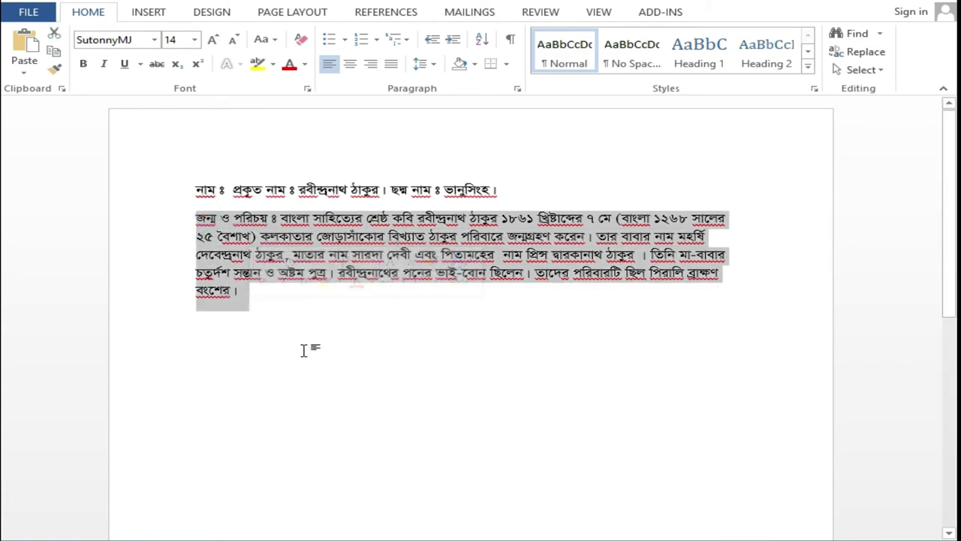
key(ctrl+m)
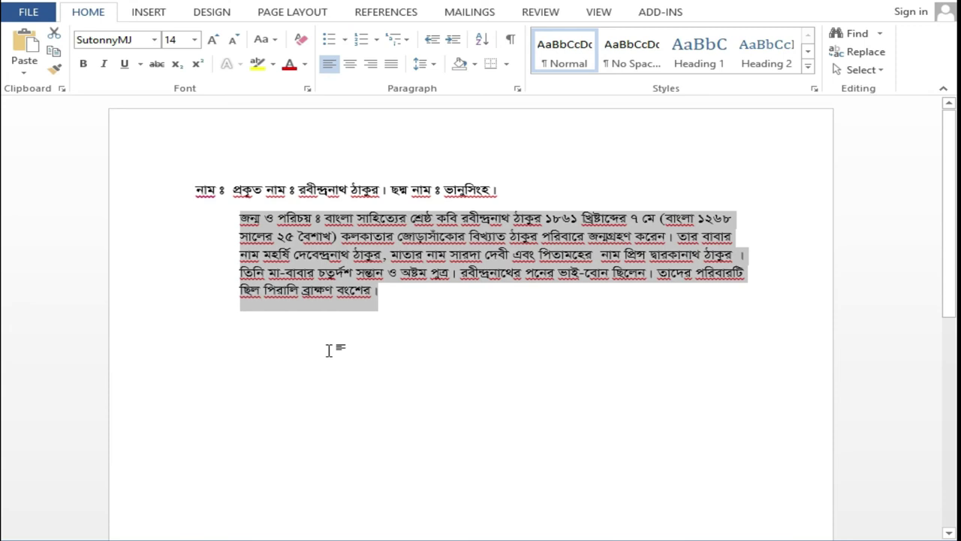
key(ctrl+m)
key(ctrl+m)
key(ctrl+m)
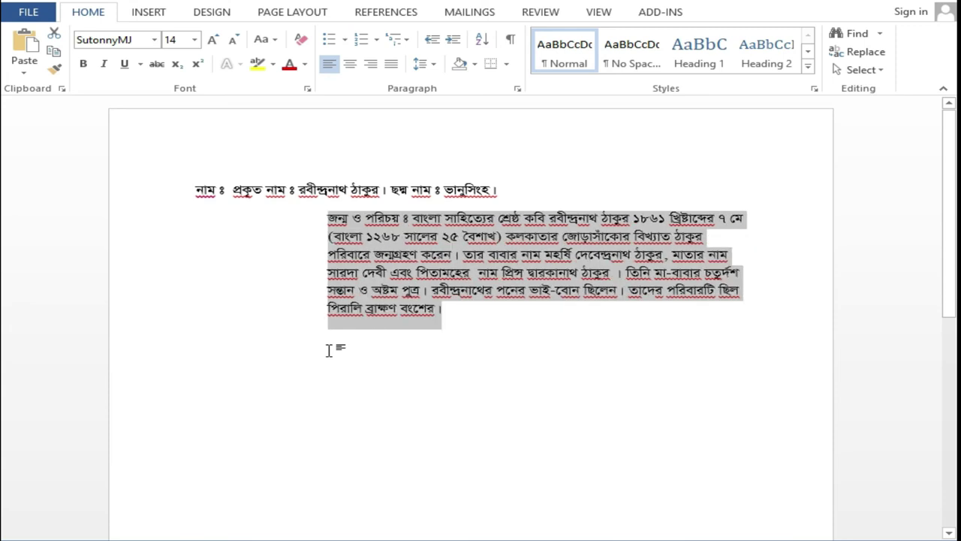
key(ctrl+m)
key(ctrl+m)
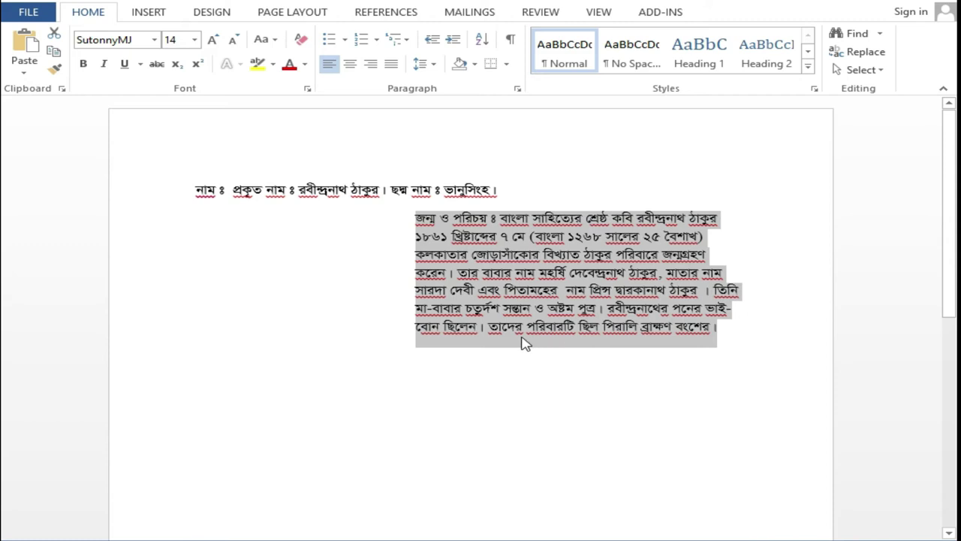
key(ctrl+shift+m)
key(ctrl+shift+m)
key(ctrl+shift+m)
key(ctrl+shift+m)
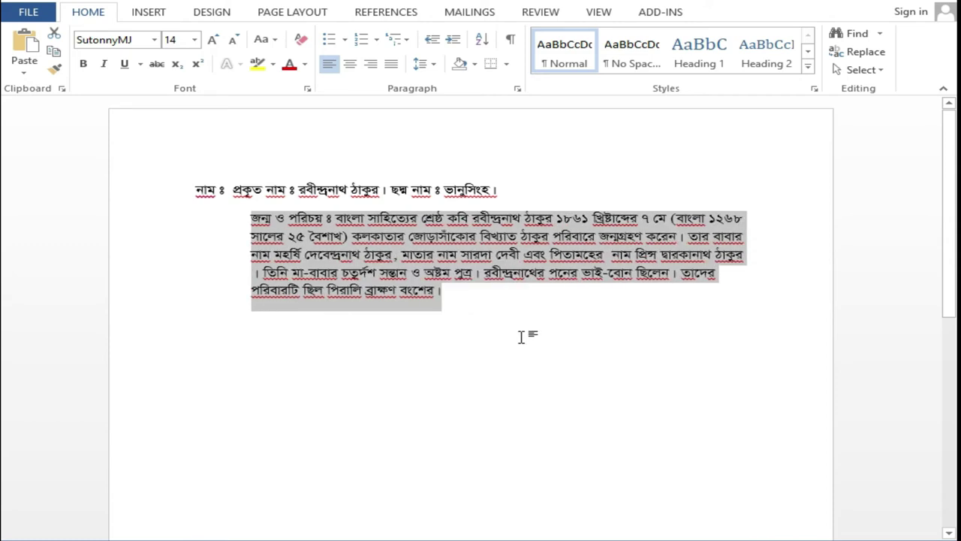
key(ctrl+shift+m)
Restore the accidentally deleted paragraph with undo, then select the latter part of the name line
key(Delete)
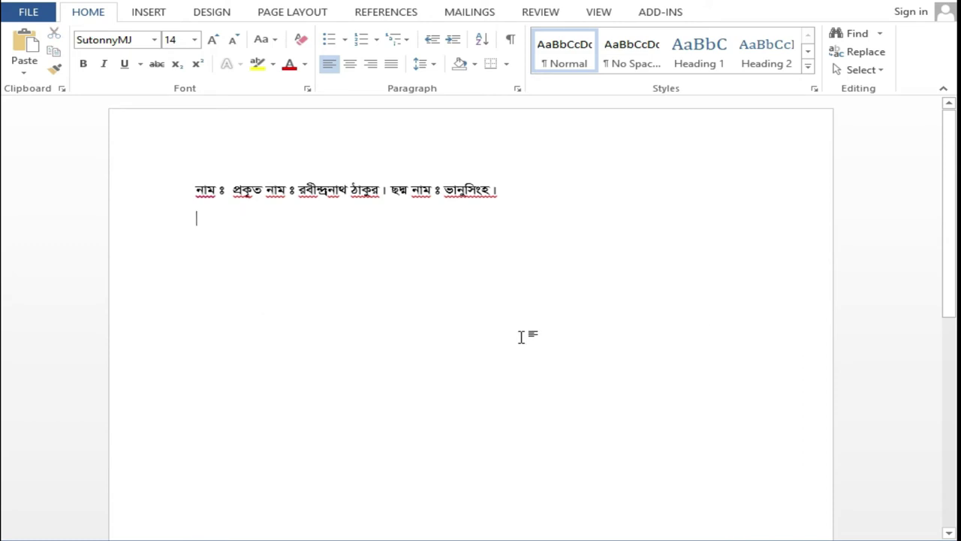
key(ctrl+z)
click(403, 349)
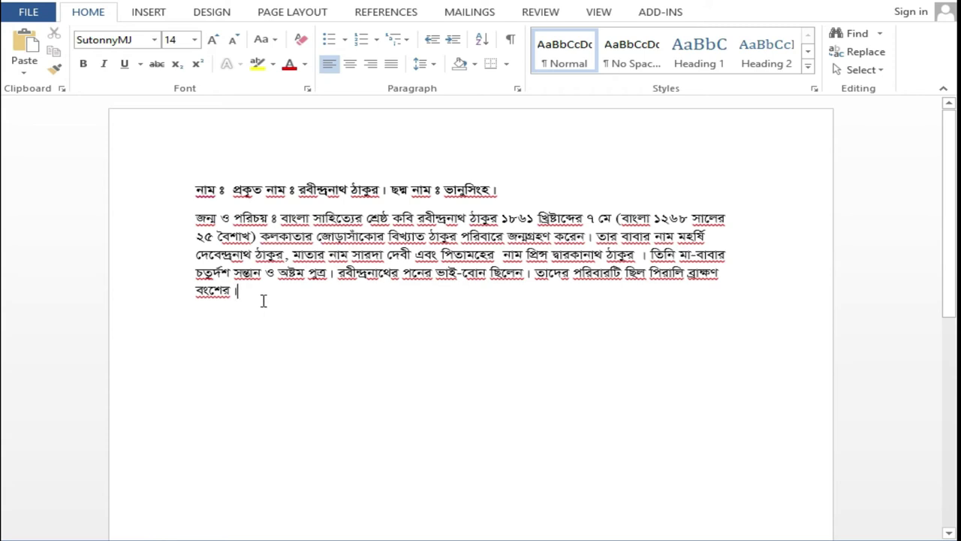
drag(516, 189, 352, 204)
click(498, 193)
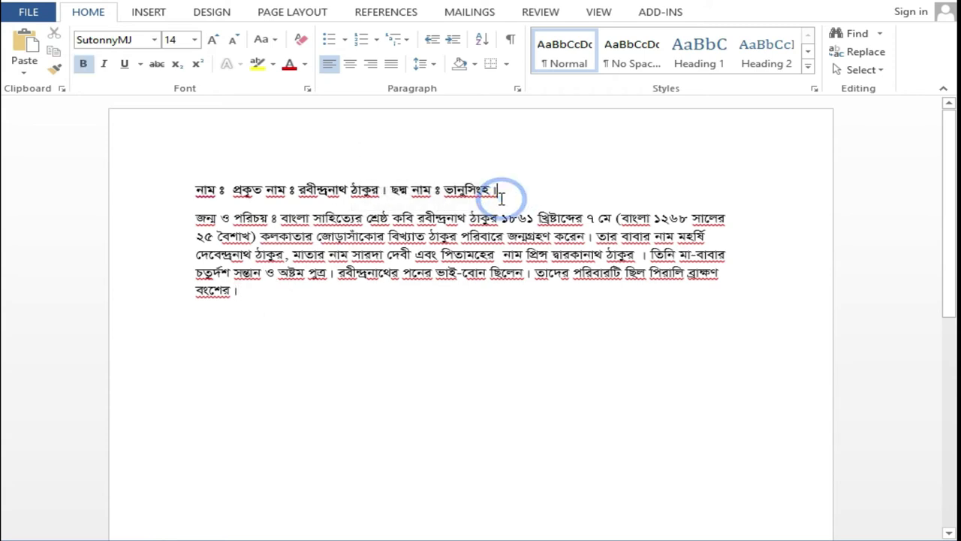
drag(531, 188, 353, 197)
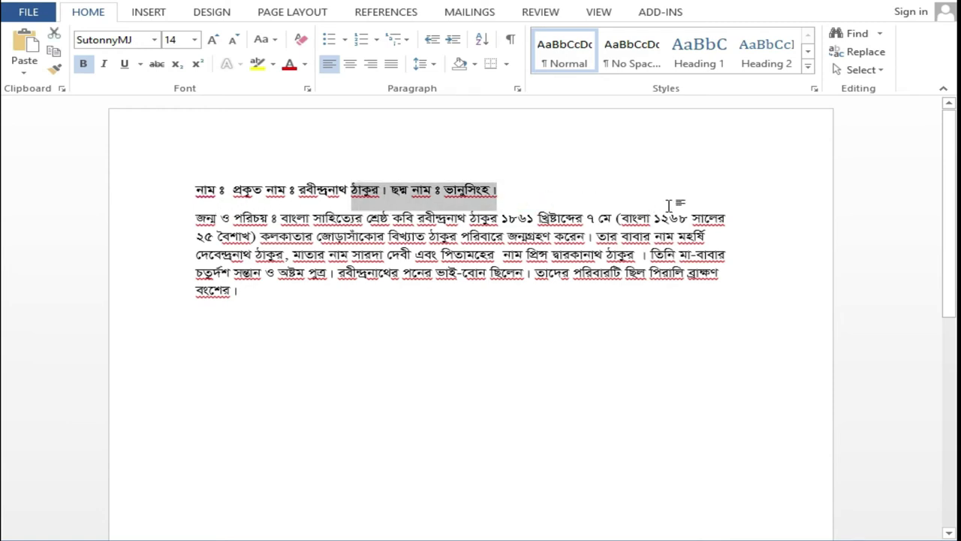
Select the full biography paragraph and justify it with Ctrl+J
click(739, 219)
drag(741, 219, 537, 219)
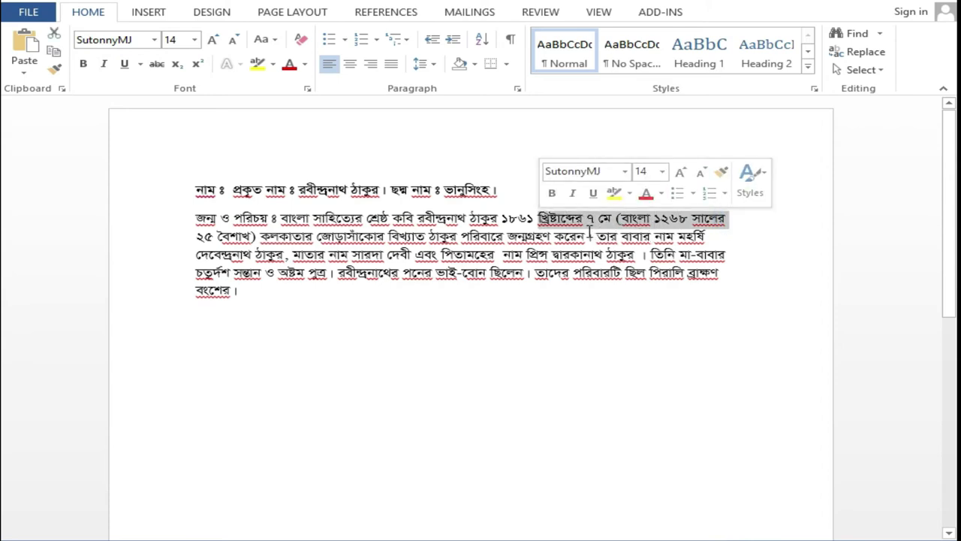
click(590, 232)
drag(275, 293, 187, 226)
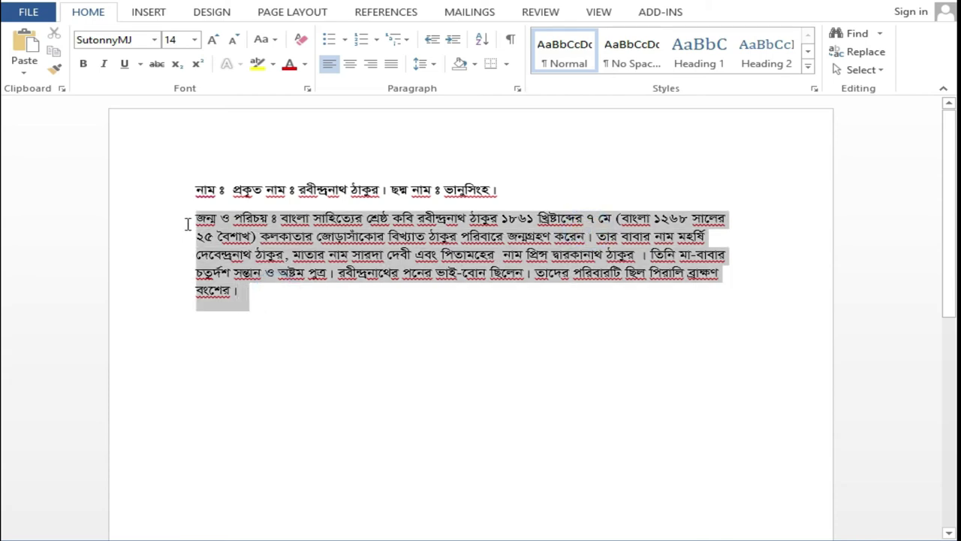
key(ctrl+j)
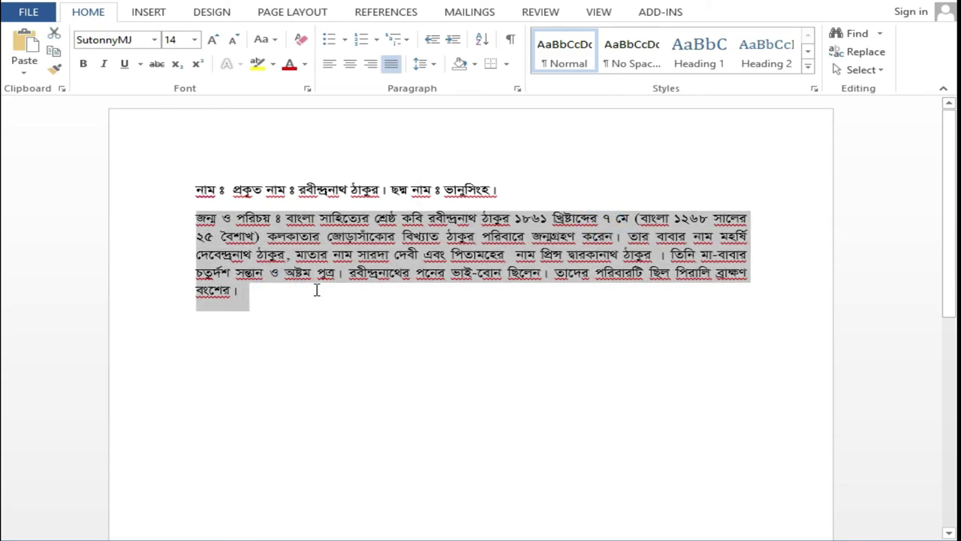
click(314, 290)
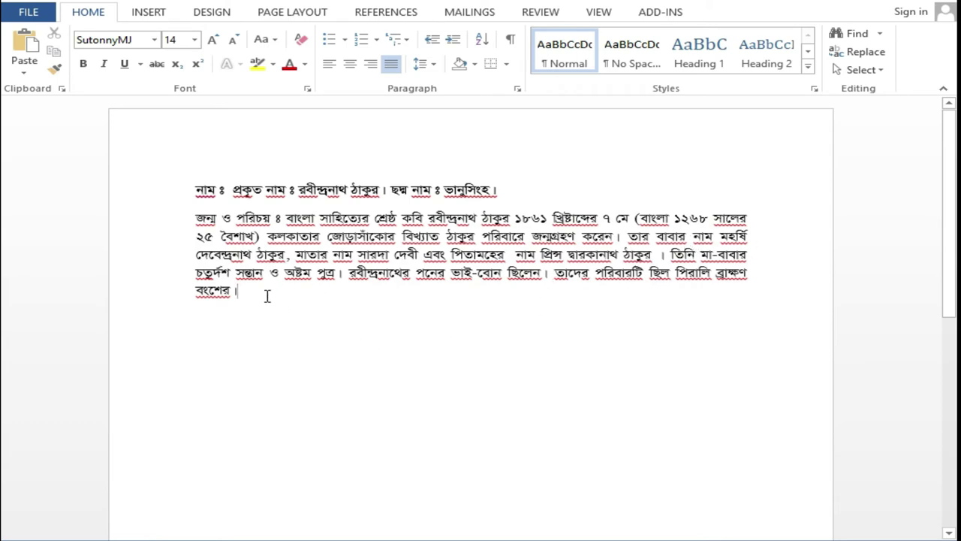
mouse_move(514, 190)
mouse_down()
mouse_move(163, 193)
mouse_move(352, 227)
mouse_up()
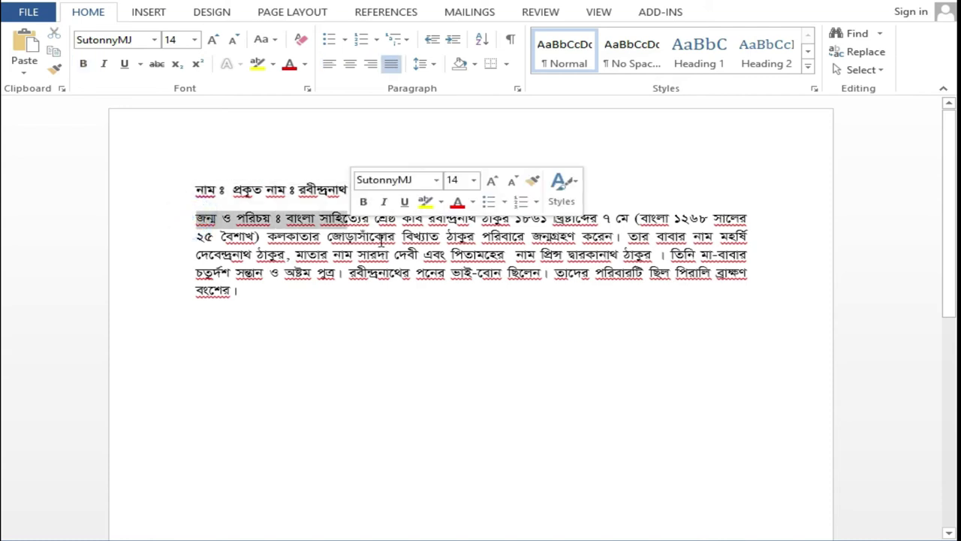
Select the bold name line and choose Remove Space After Paragraph
click(392, 259)
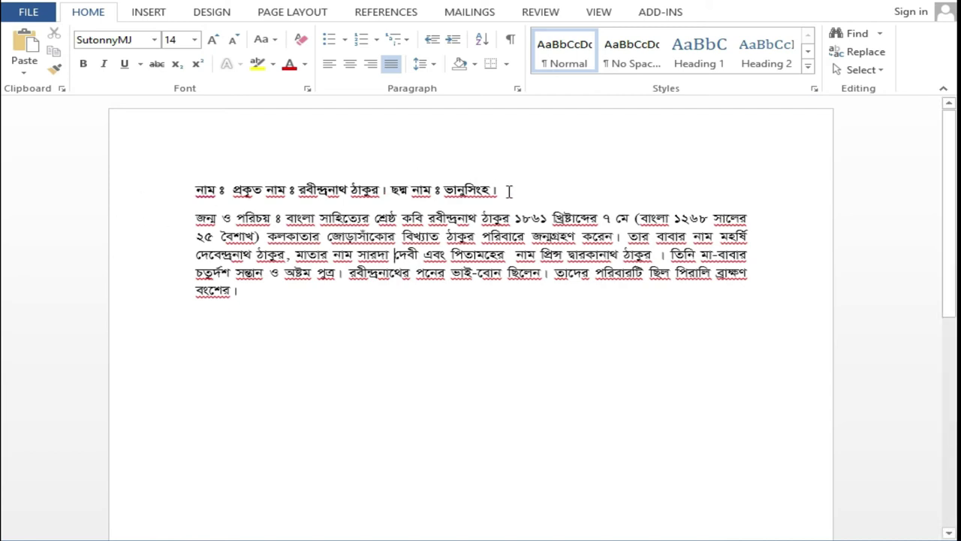
drag(509, 193, 172, 187)
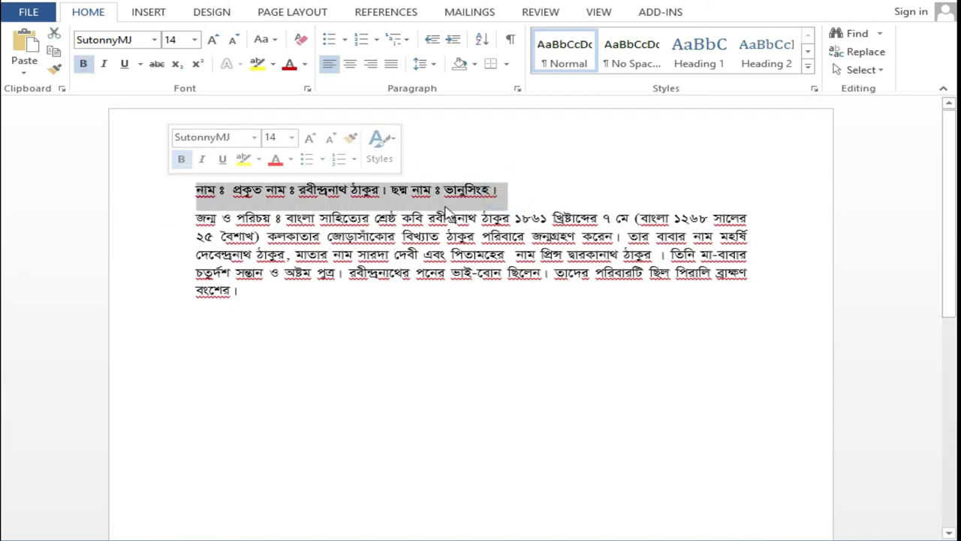
click(498, 189)
drag(193, 189, 513, 194)
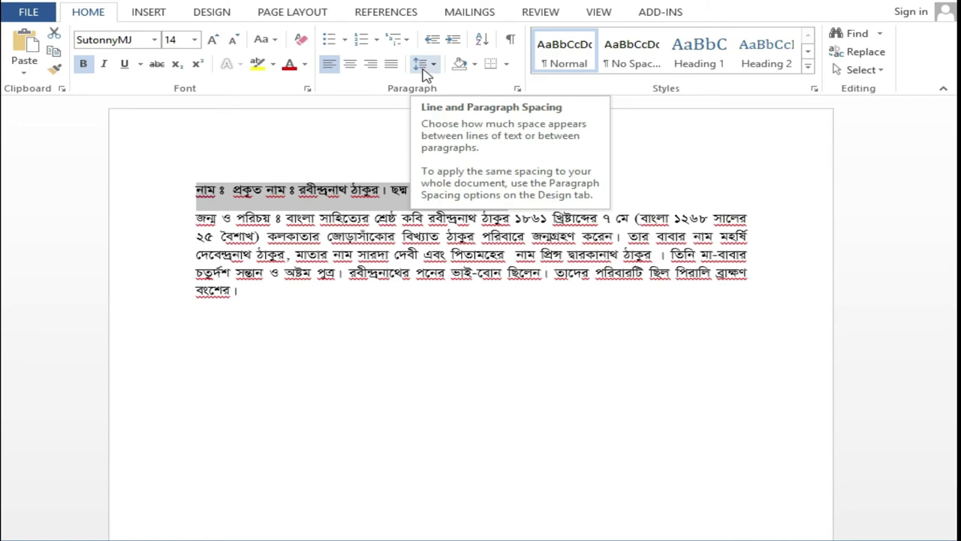
click(423, 68)
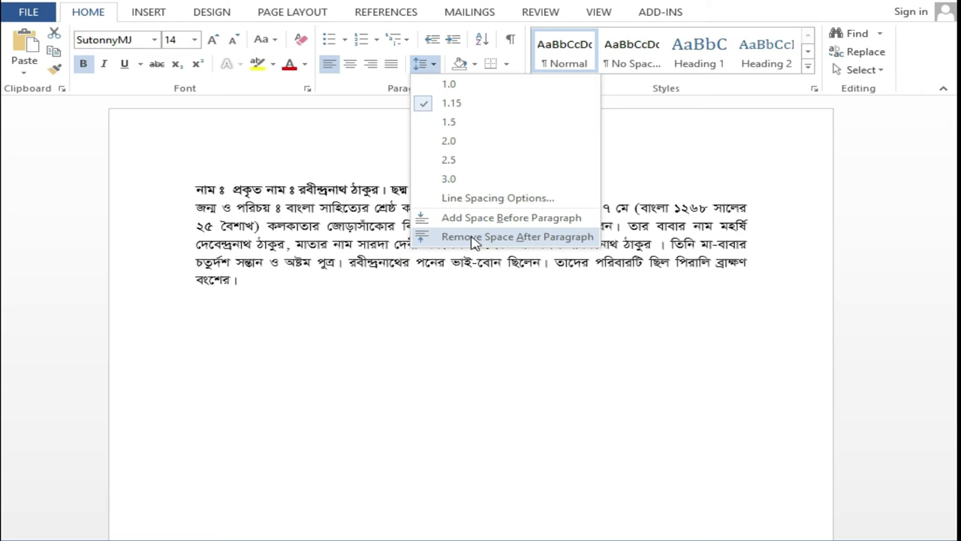
click(473, 237)
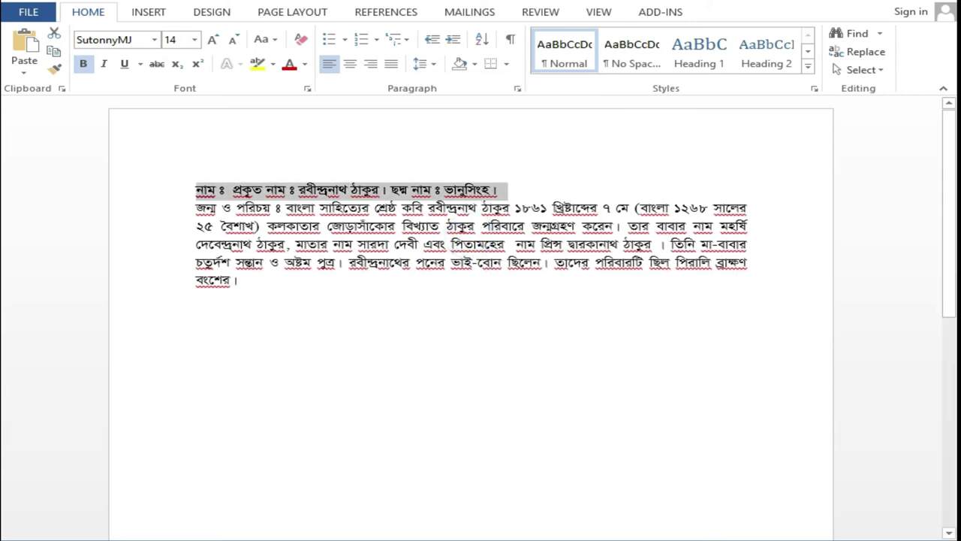
Add space after the bold name line paragraph
click(503, 192)
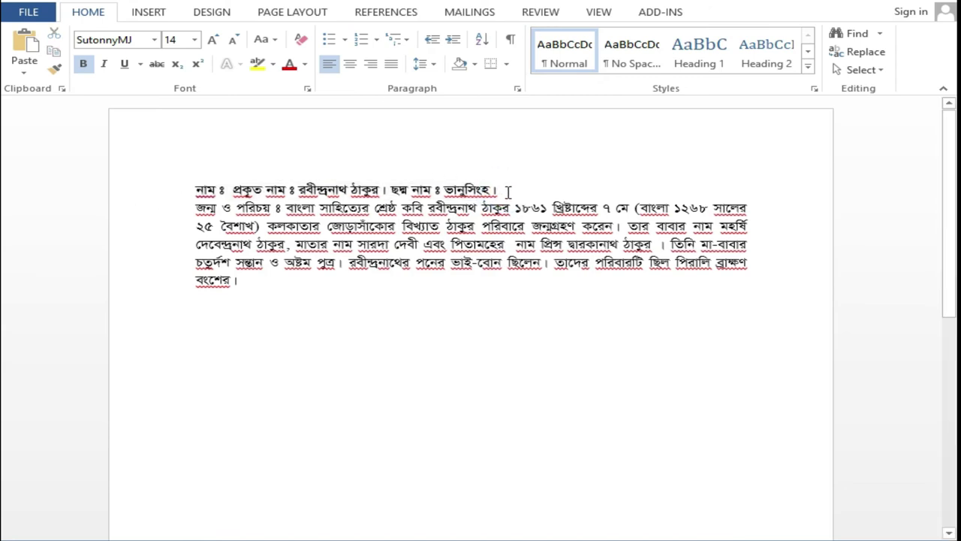
drag(506, 191, 145, 185)
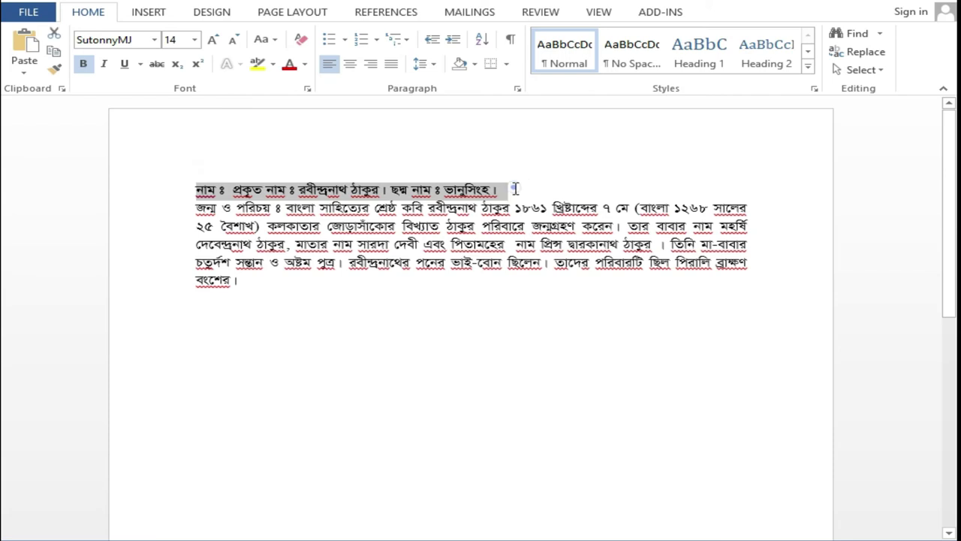
drag(515, 188, 170, 197)
click(431, 66)
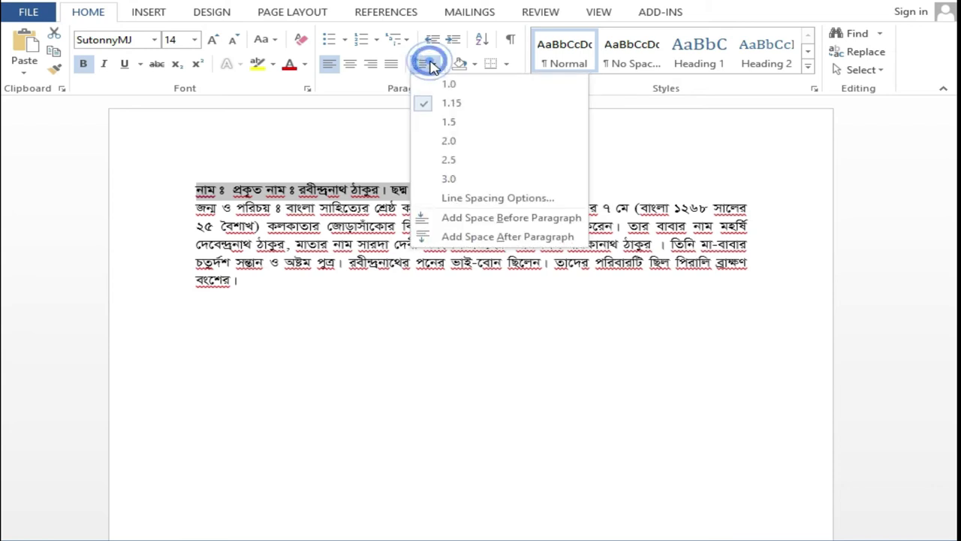
click(511, 238)
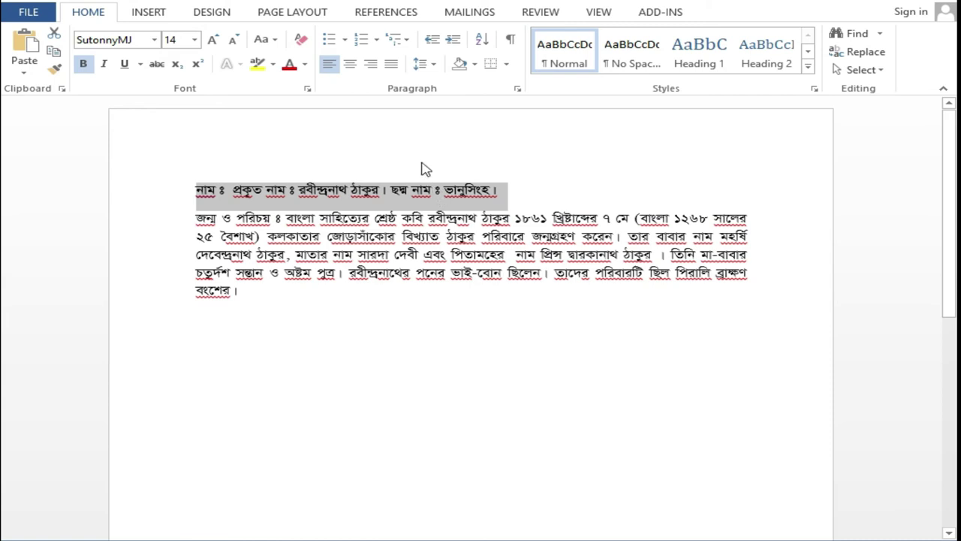
Add space before the name line, then remove that space before again
click(428, 66)
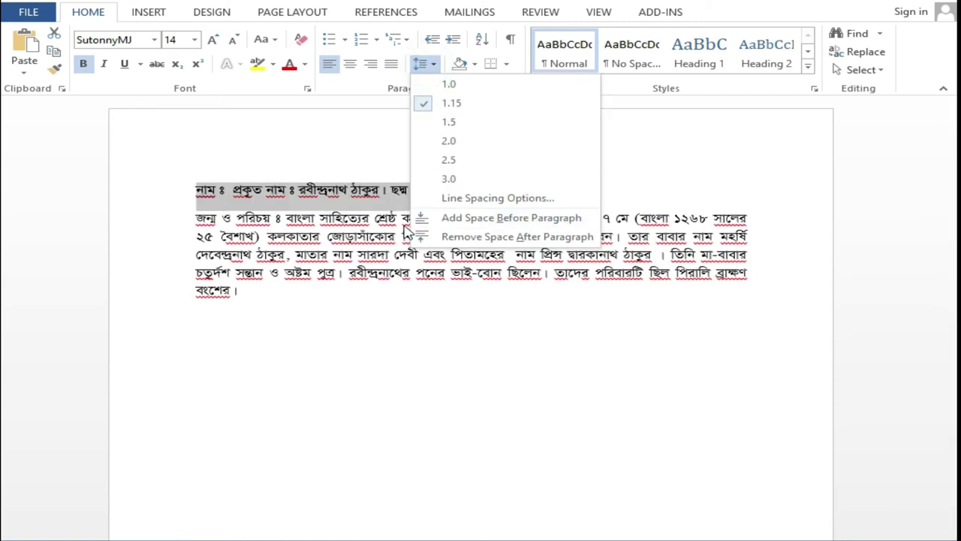
click(494, 217)
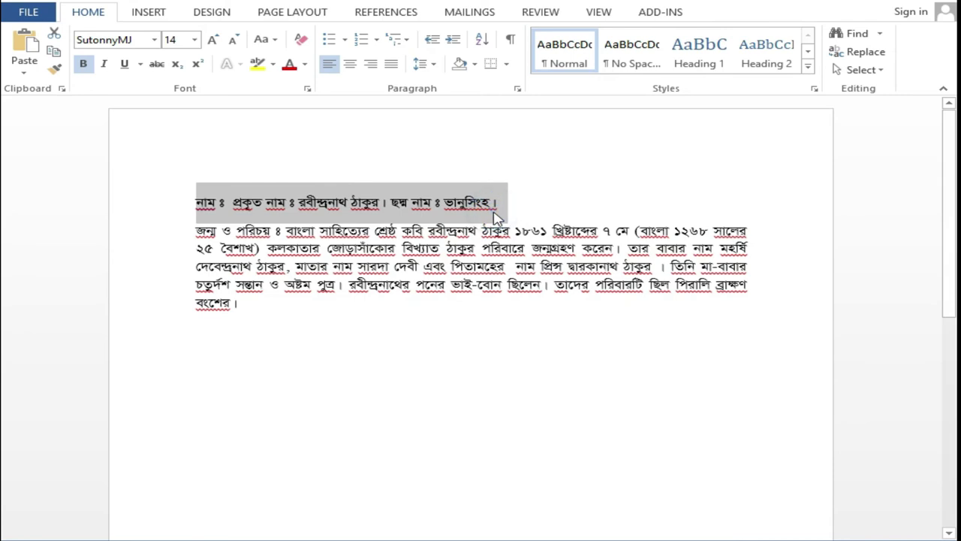
click(491, 198)
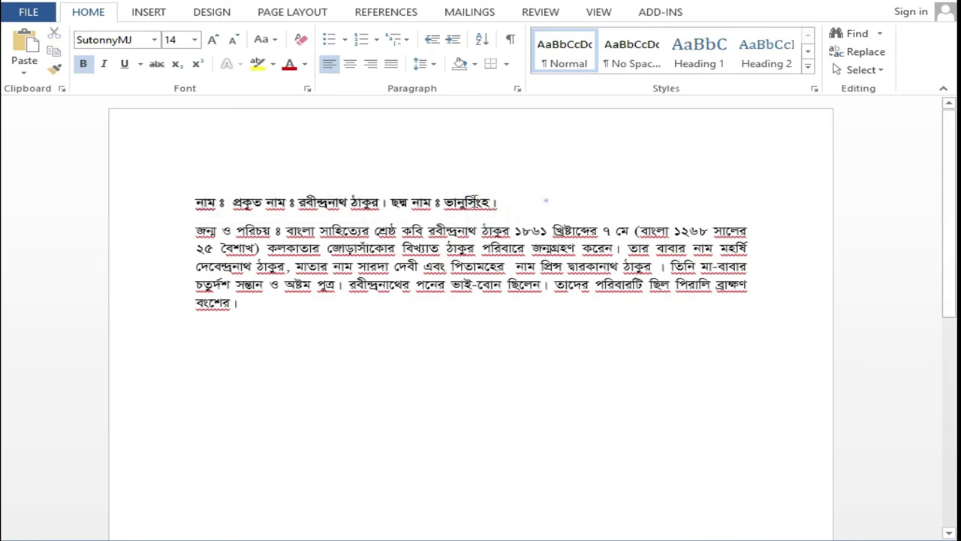
drag(546, 200, 128, 196)
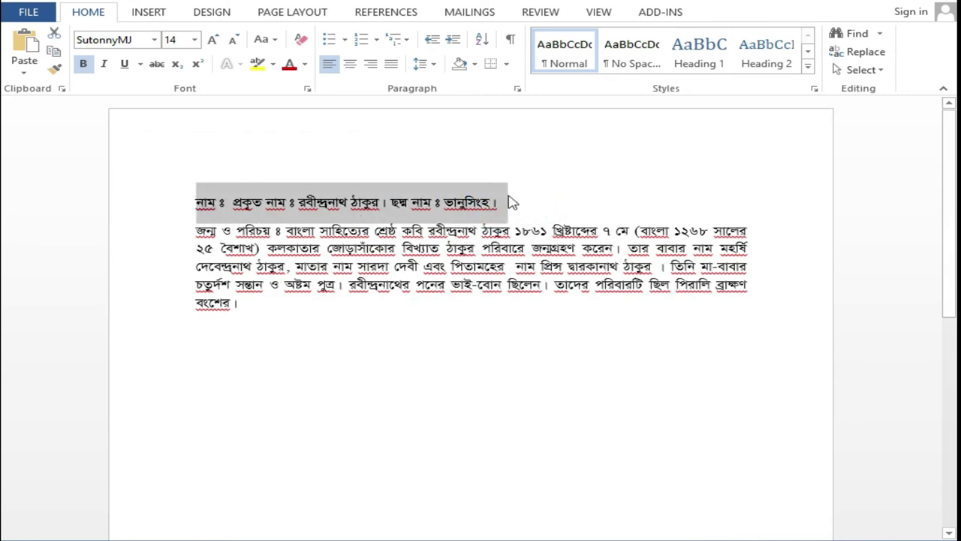
click(423, 65)
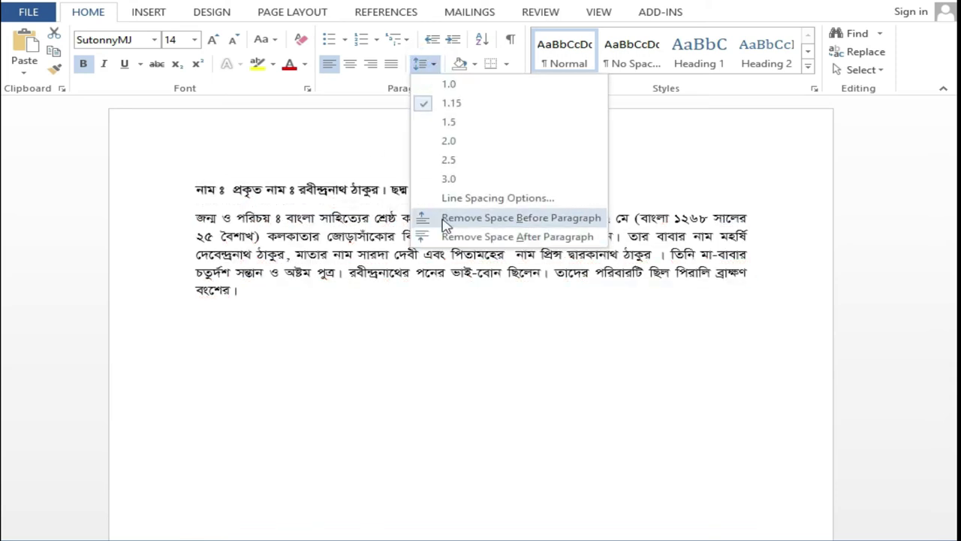
click(445, 218)
click(528, 196)
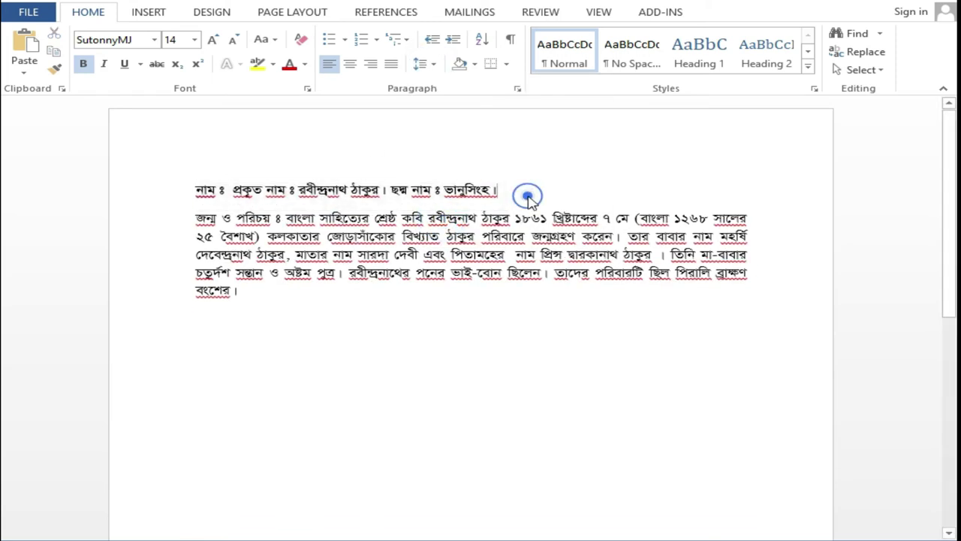
click(7, 158)
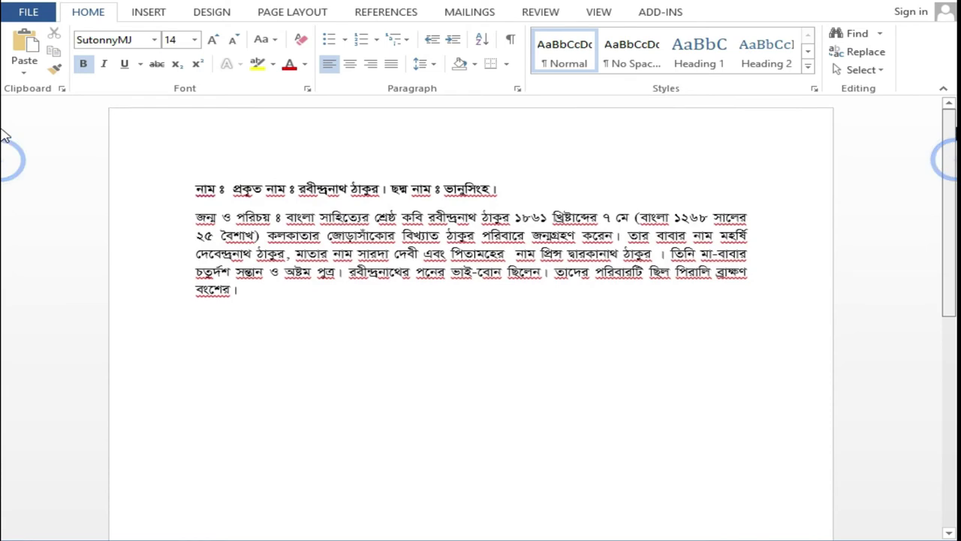
Restore the page to normal size, select the whole biography paragraph and show the line spacing presets
click(193, 218)
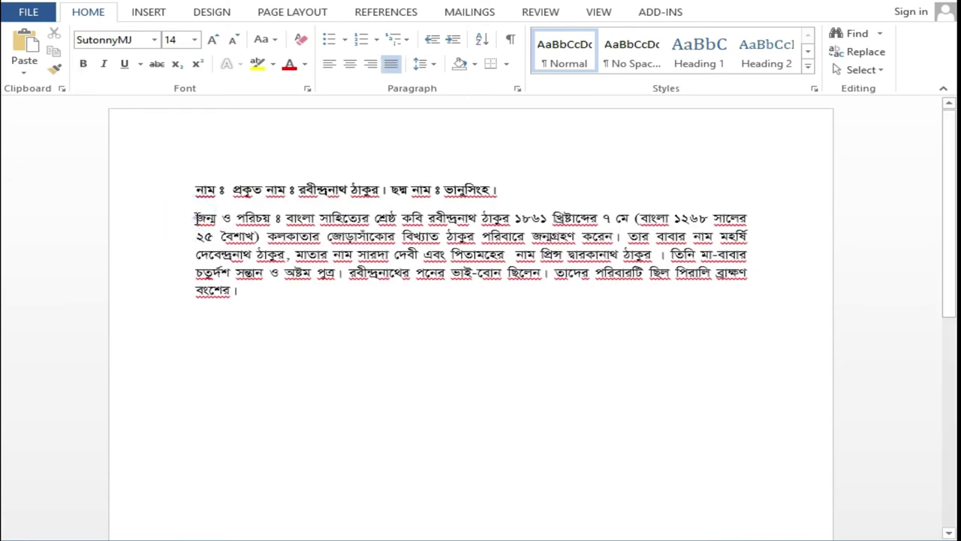
mouse_move(195, 217)
mouse_down()
mouse_move(362, 245)
mouse_move(256, 292)
mouse_up()
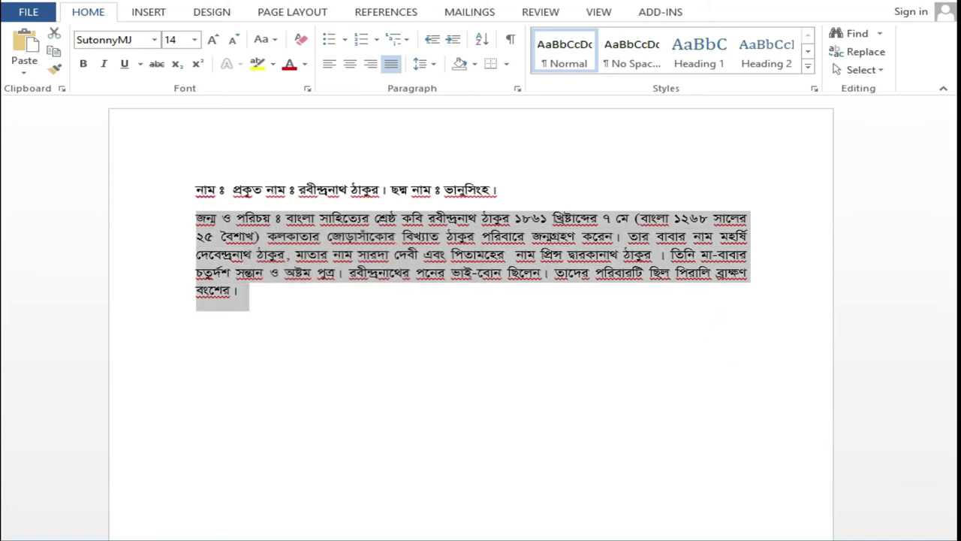
scroll(481, 300, up, 5)
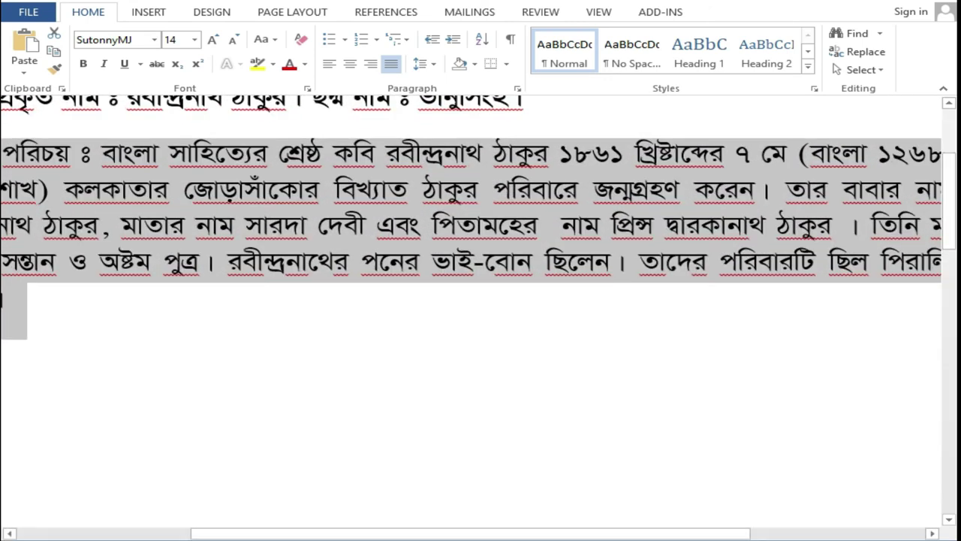
click(854, 536)
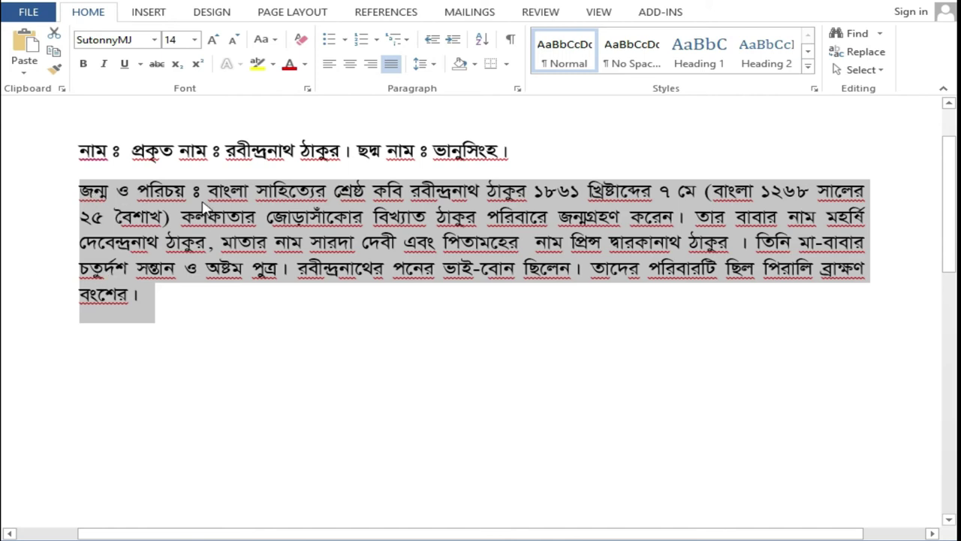
click(79, 190)
drag(80, 189, 172, 301)
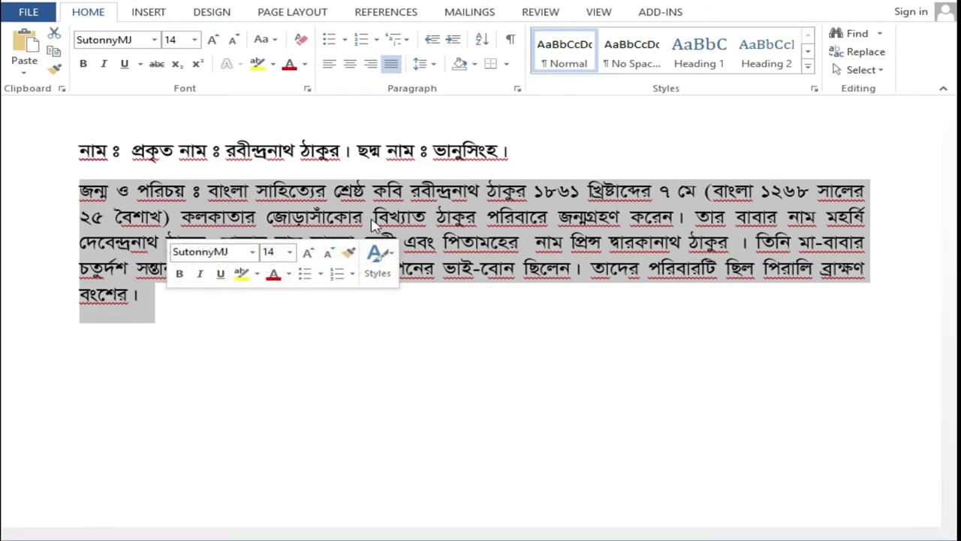
click(434, 66)
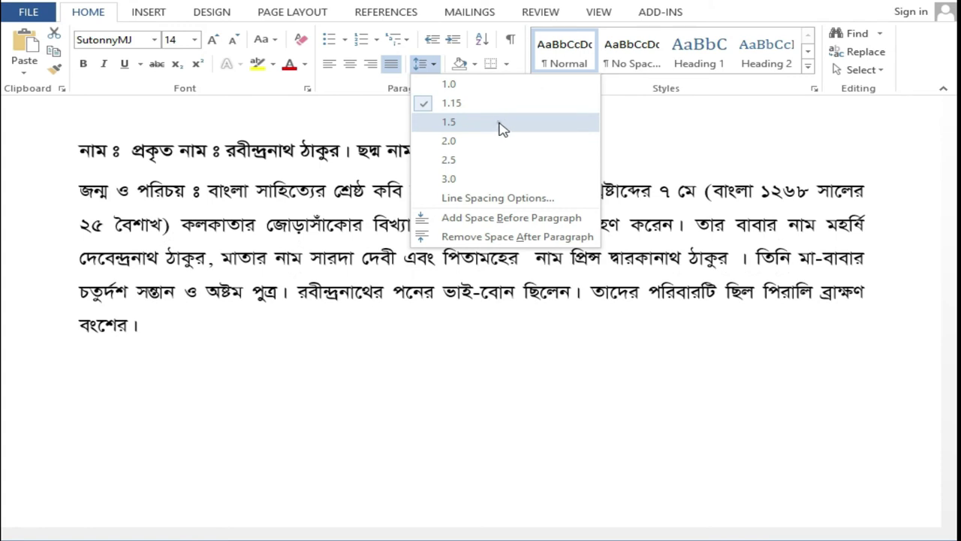
Apply 1.5 line spacing to the biography paragraph, then change it to 2.0
click(502, 124)
click(478, 311)
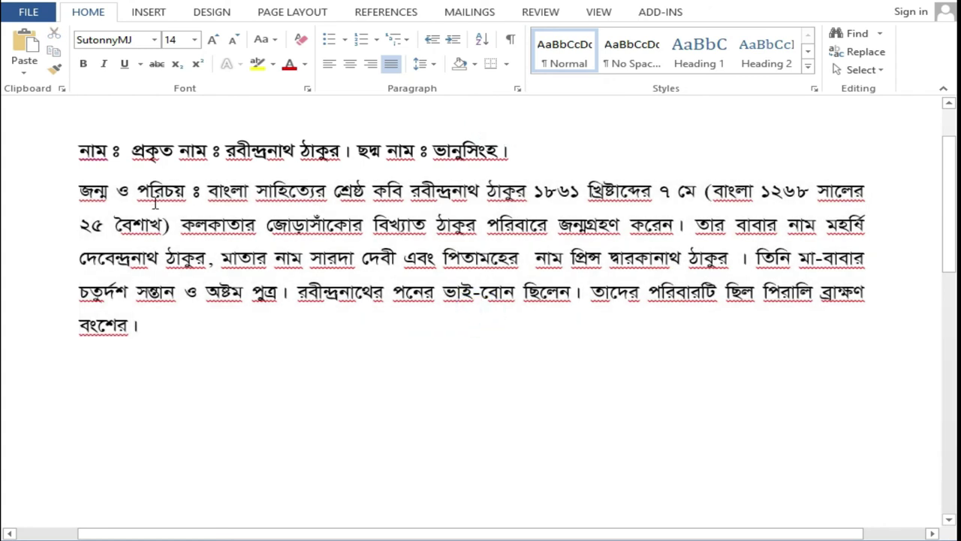
drag(71, 200, 71, 225)
click(434, 239)
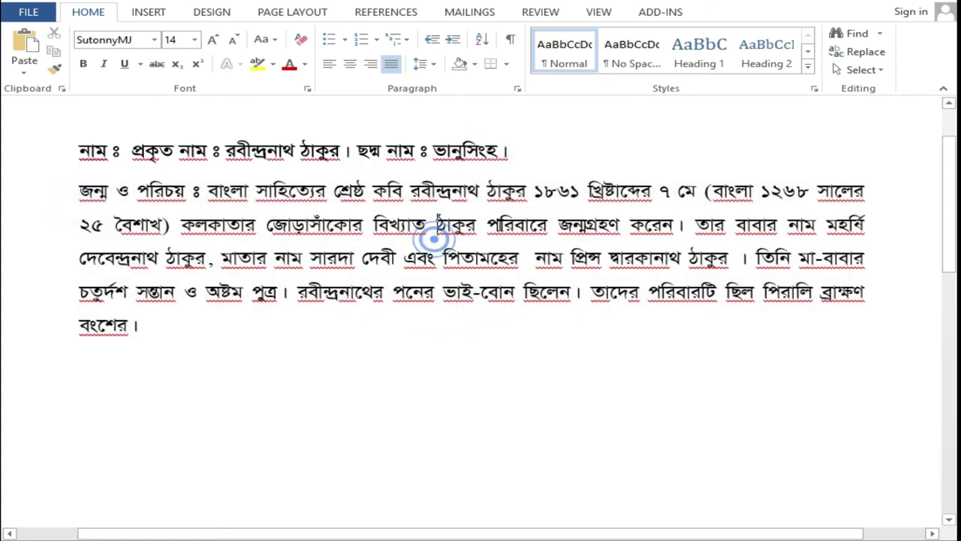
drag(865, 193, 563, 192)
click(661, 223)
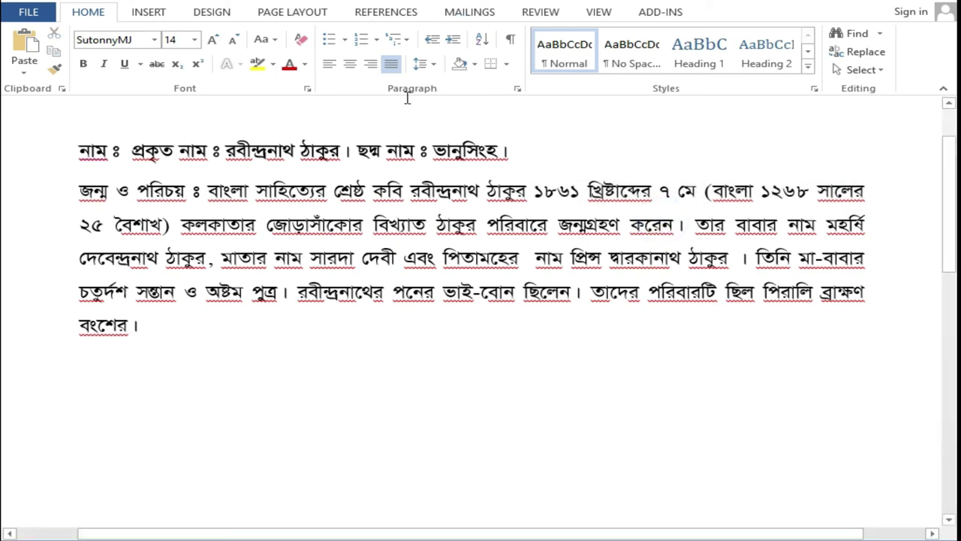
click(423, 64)
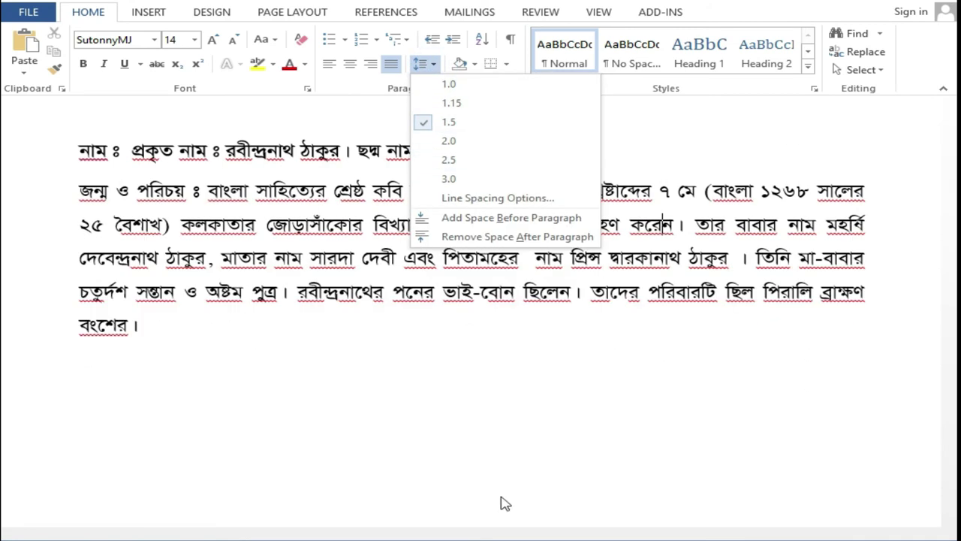
click(502, 142)
Change the paragraph's line spacing to 2.5
click(409, 373)
click(421, 63)
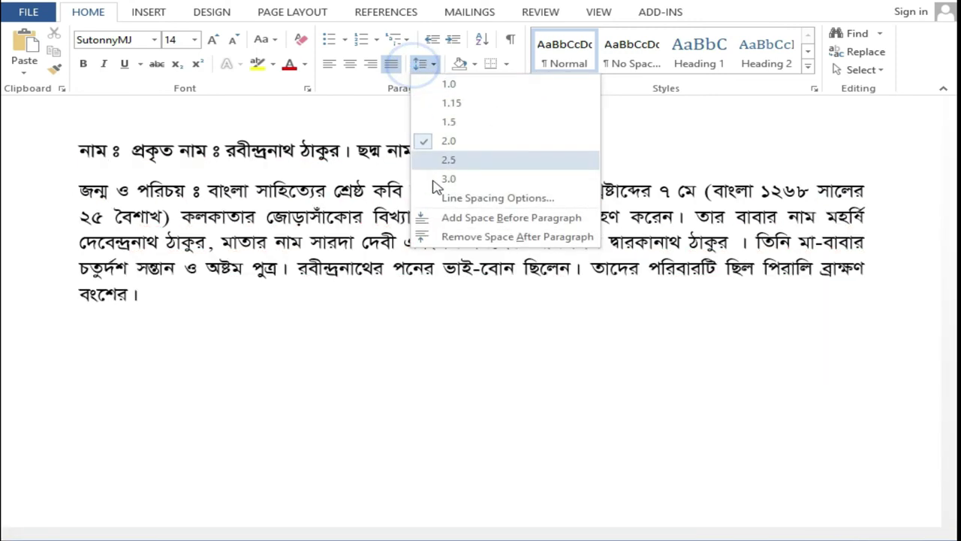
click(462, 159)
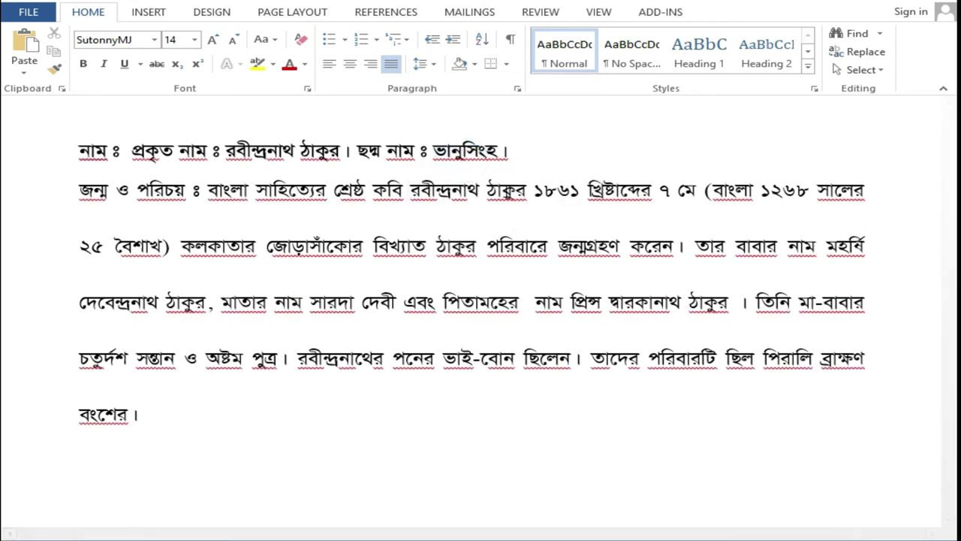
click(438, 68)
click(454, 158)
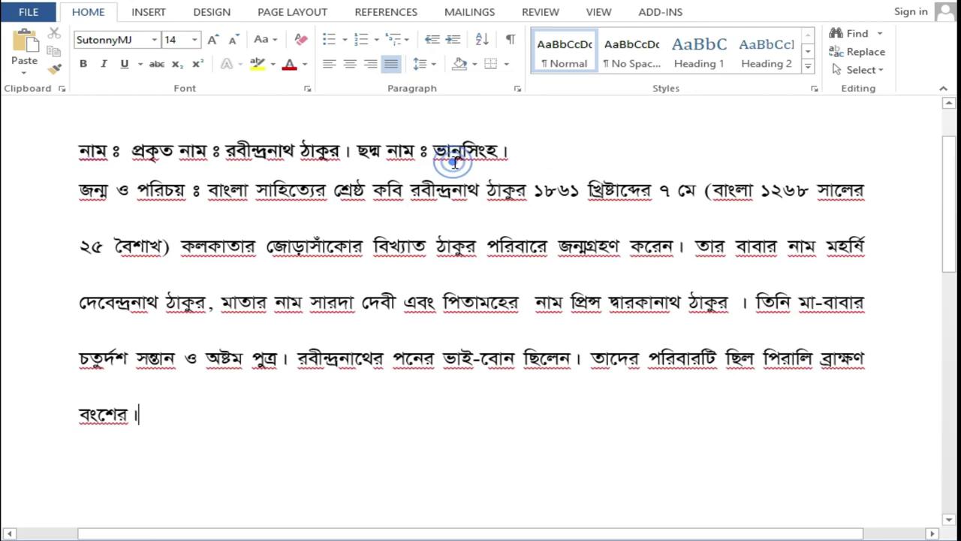
Apply 3.0 line spacing to the paragraph
drag(244, 439, 114, 310)
drag(121, 177, 78, 150)
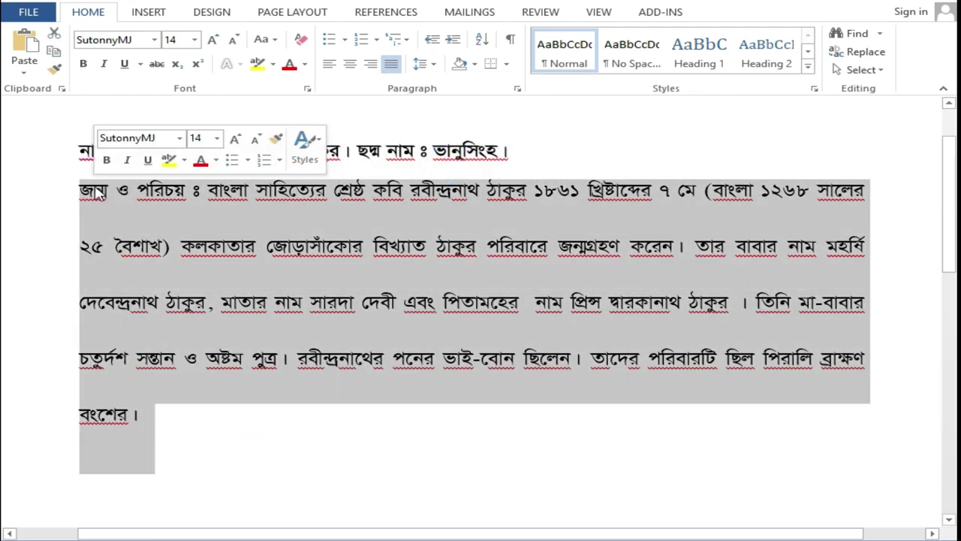
click(546, 186)
click(430, 66)
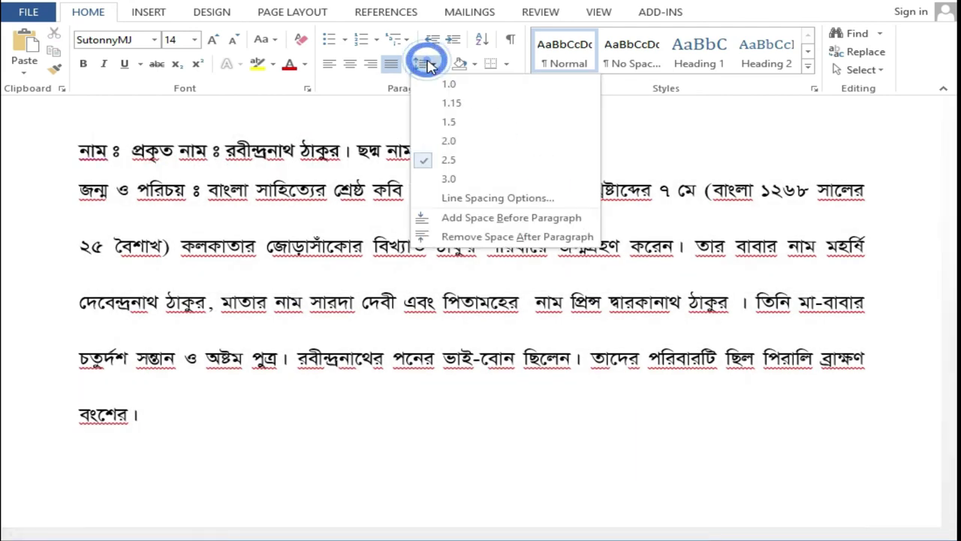
click(448, 180)
click(536, 189)
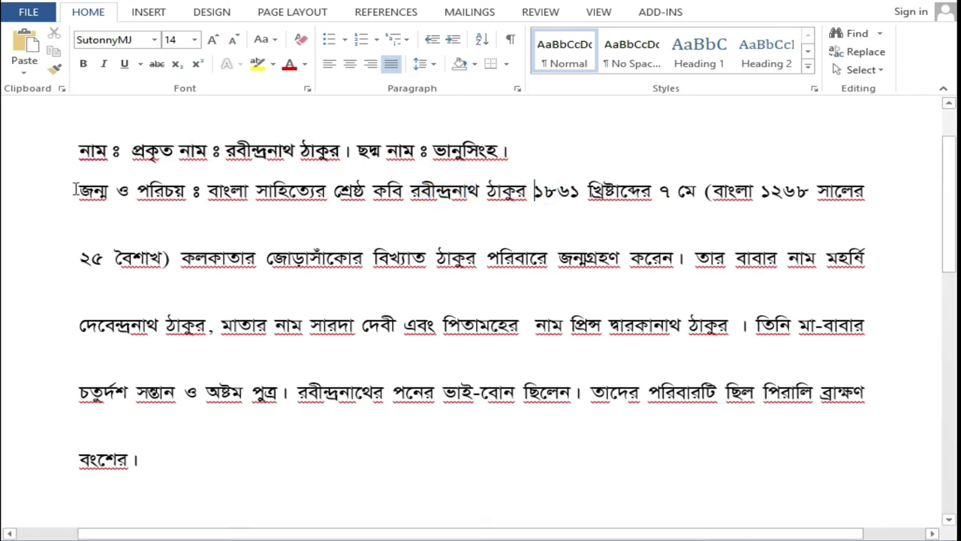
With the whole paragraph selected, switch spacing to 2.5 and back to 3.0
drag(75, 190, 178, 472)
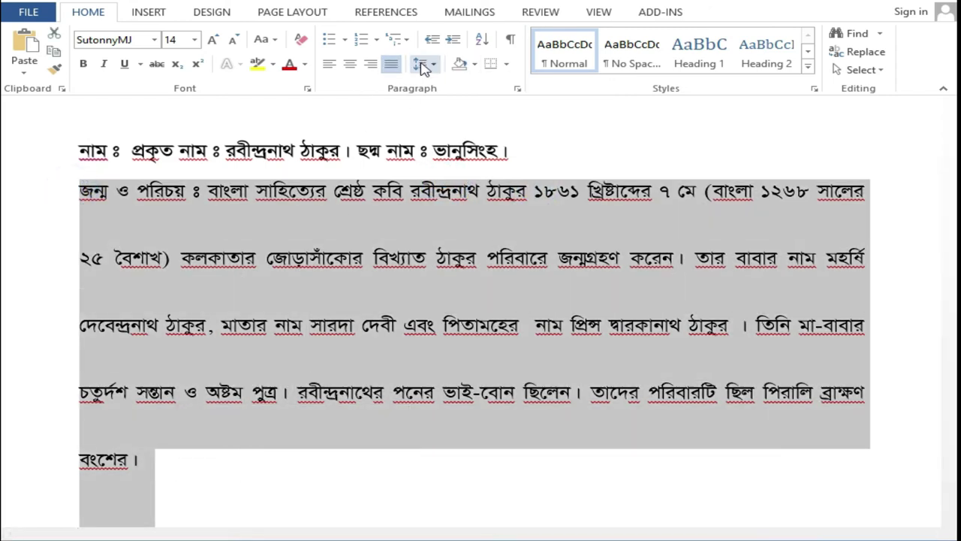
click(423, 67)
click(436, 158)
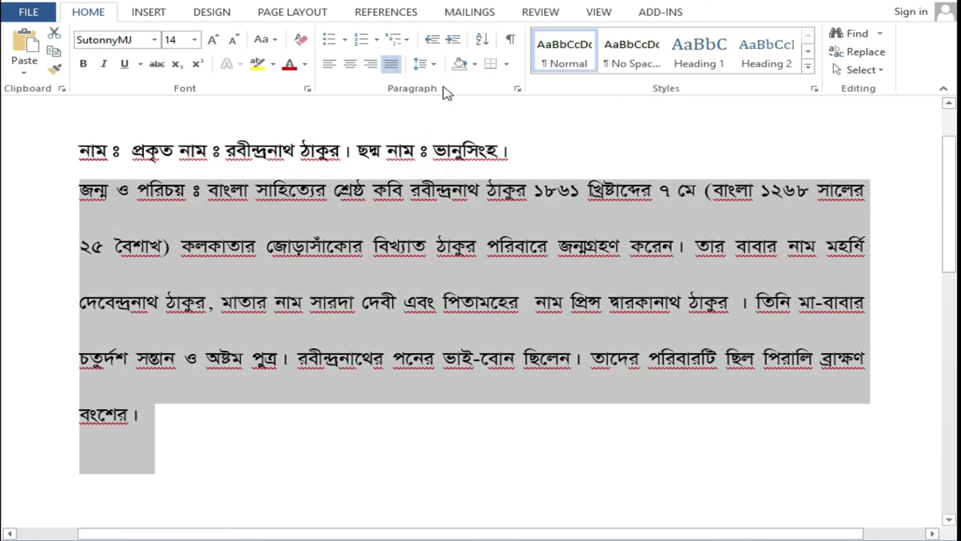
click(423, 65)
click(441, 176)
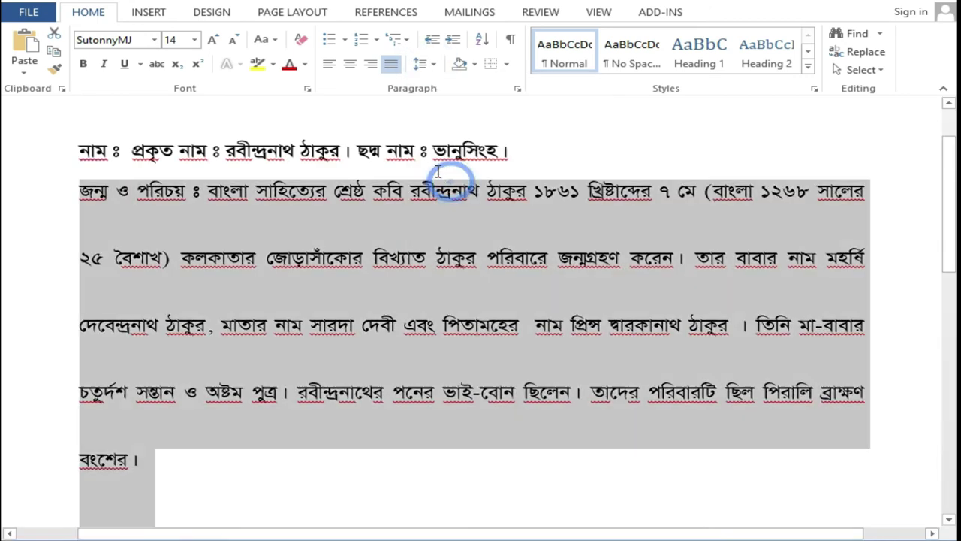
click(485, 309)
Select the words জন্ম ও পরিচয় and review the spacing presets without changing them
click(913, 190)
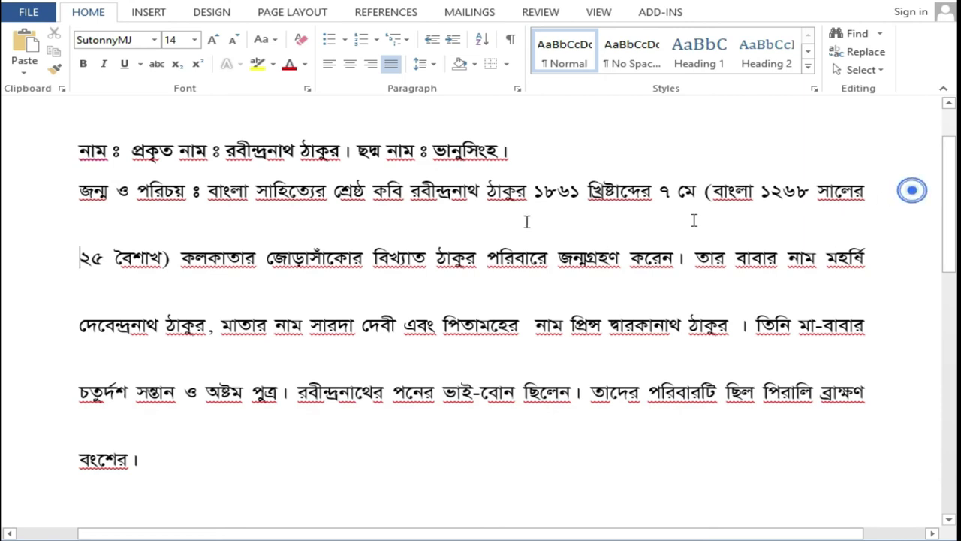
drag(912, 190, 30, 193)
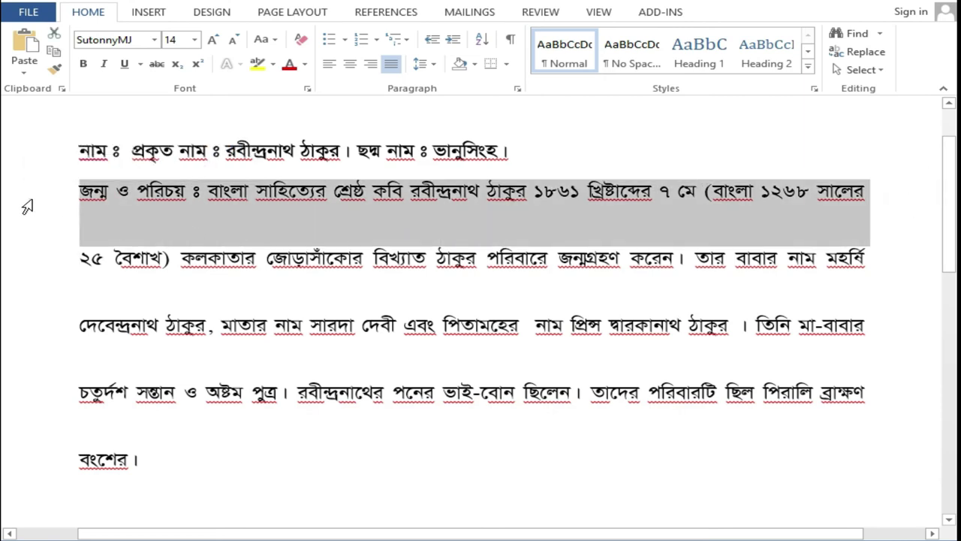
click(106, 219)
drag(78, 191, 208, 201)
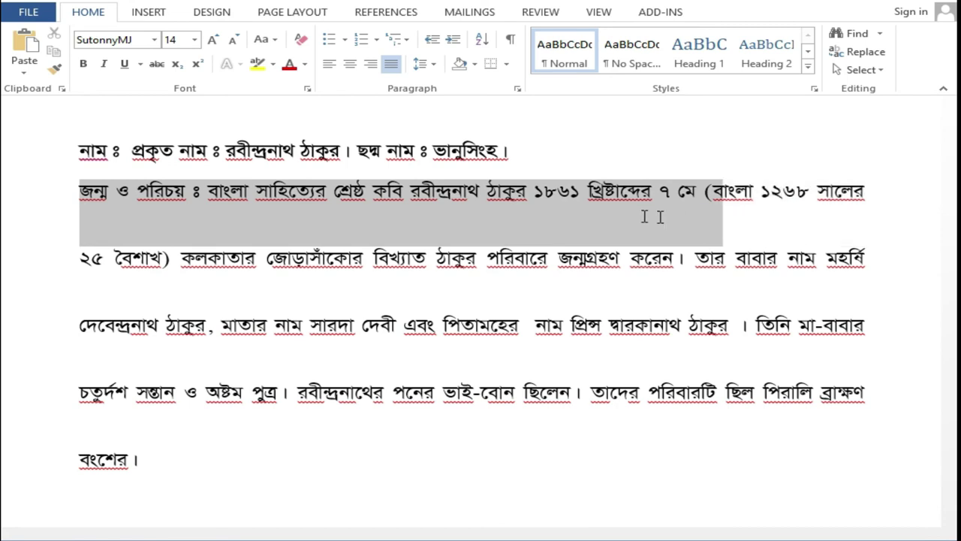
drag(219, 205, 103, 197)
click(225, 200)
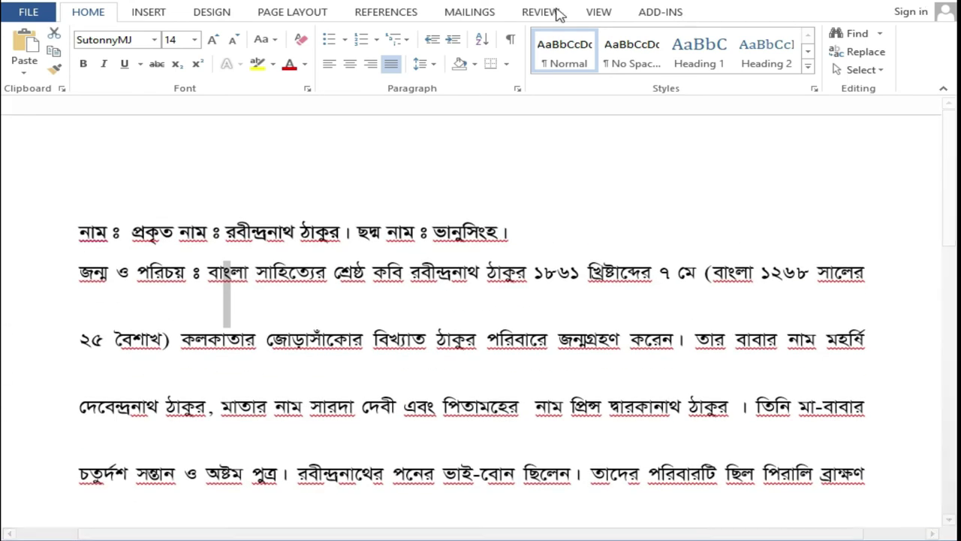
click(422, 65)
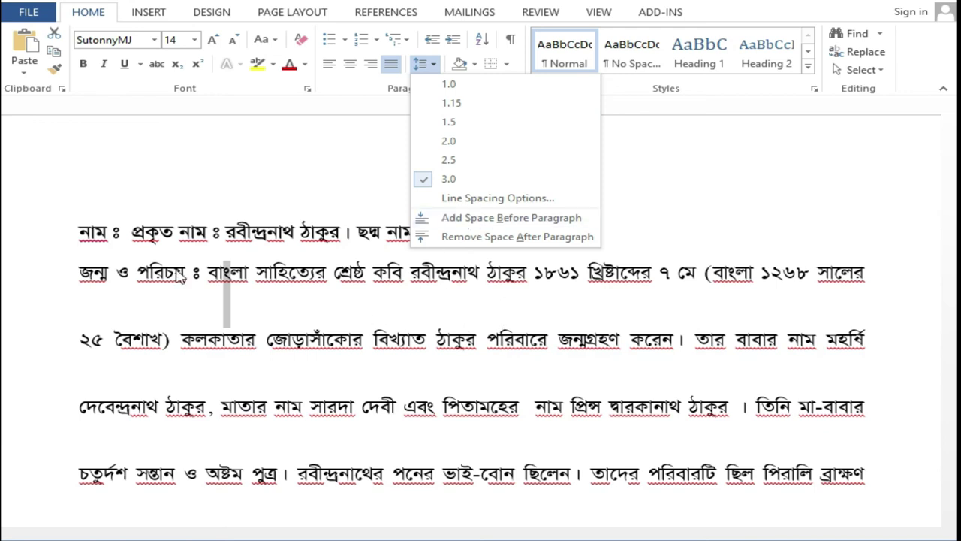
click(77, 246)
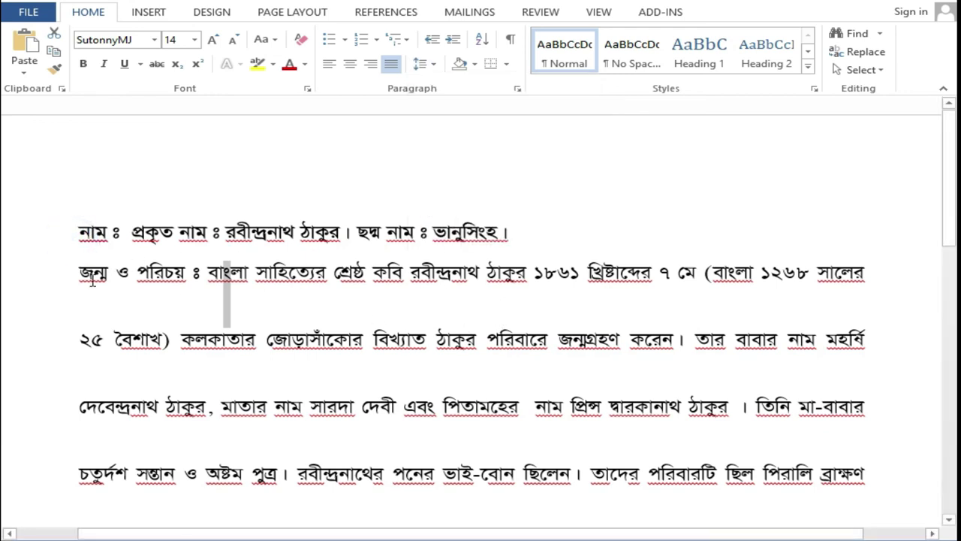
Select the biography paragraph and view its Line Spacing Options, closing without changes
mouse_move(76, 272)
mouse_down()
mouse_move(750, 371)
mouse_move(286, 421)
mouse_up()
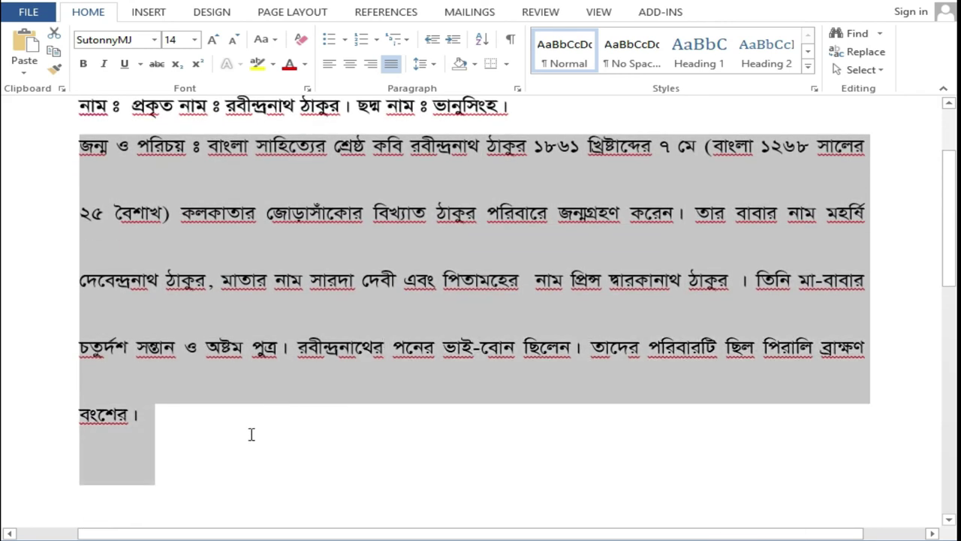
click(432, 70)
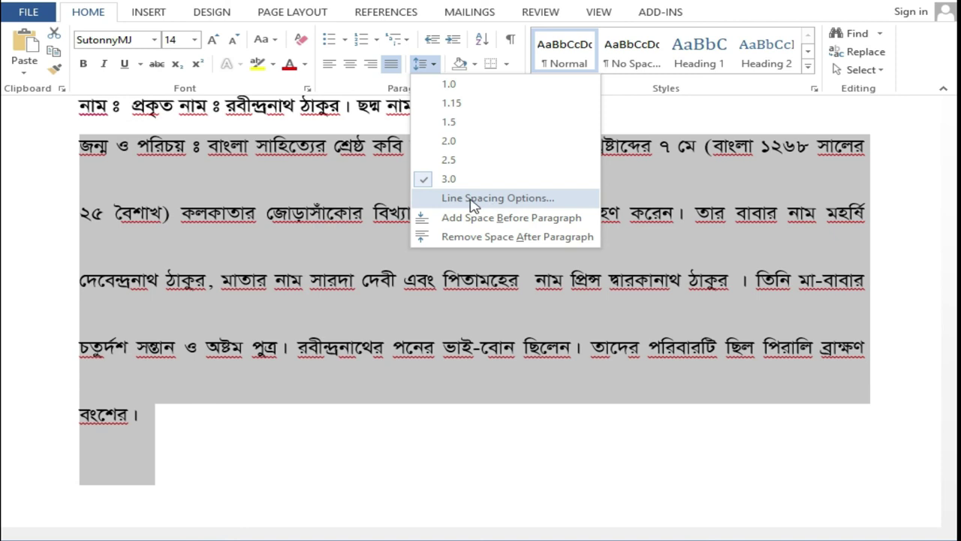
click(518, 204)
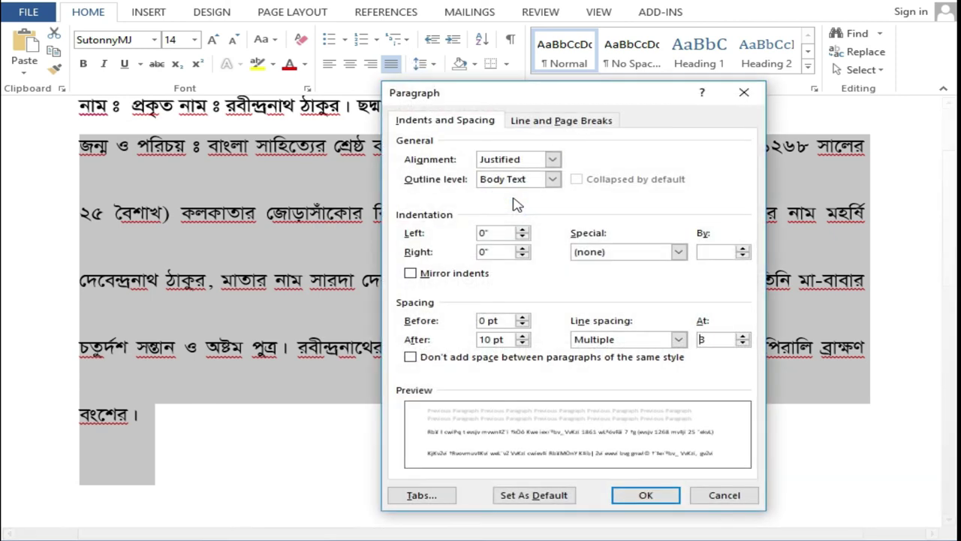
click(744, 93)
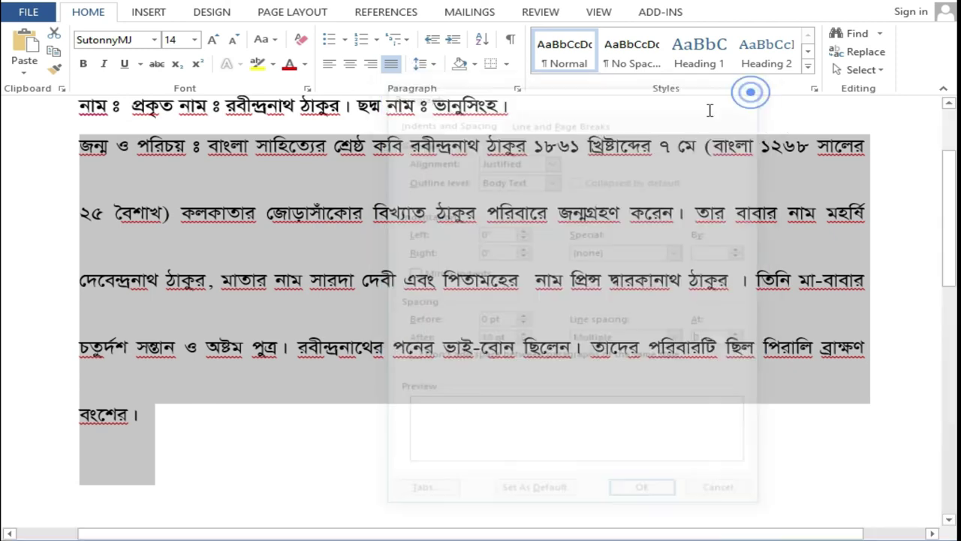
Bring up the Paragraph dialog from the right-click menu and move it up and left
right_click(378, 204)
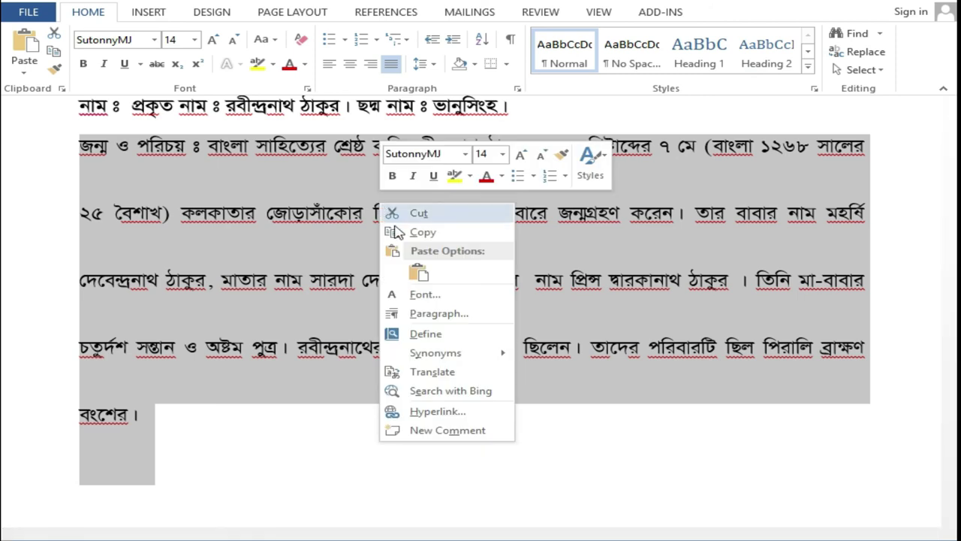
click(442, 318)
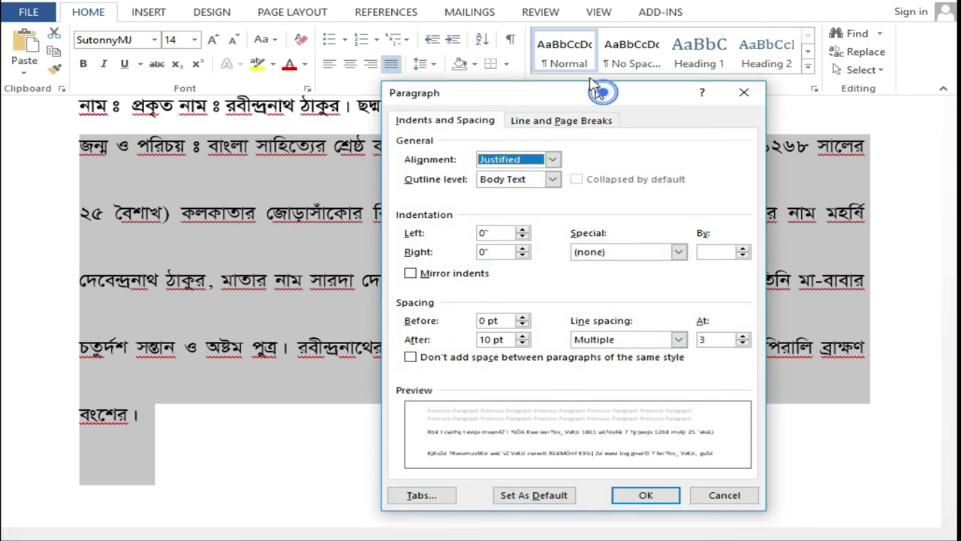
drag(607, 97, 537, 25)
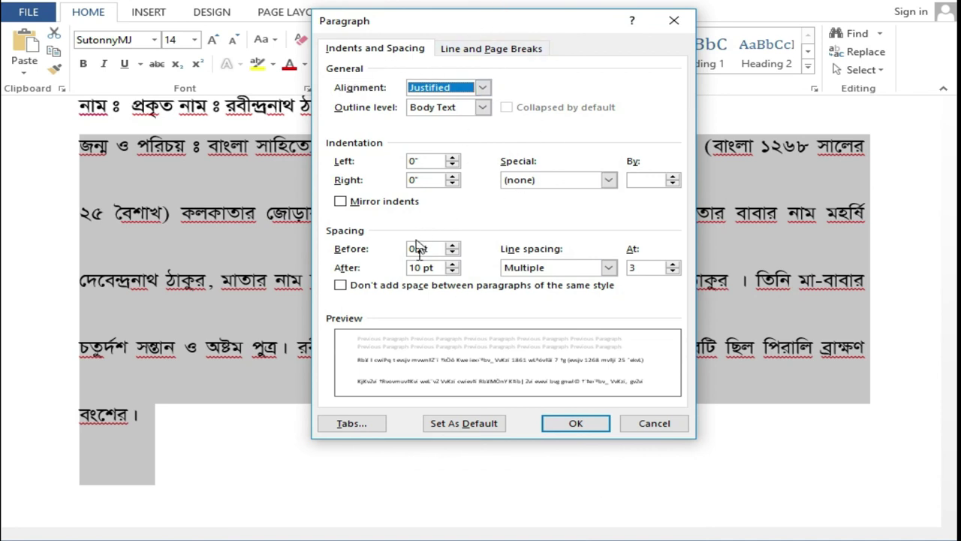
click(532, 249)
Try Single, 1.5 lines and Double line spacing in the Paragraph dialog
click(608, 268)
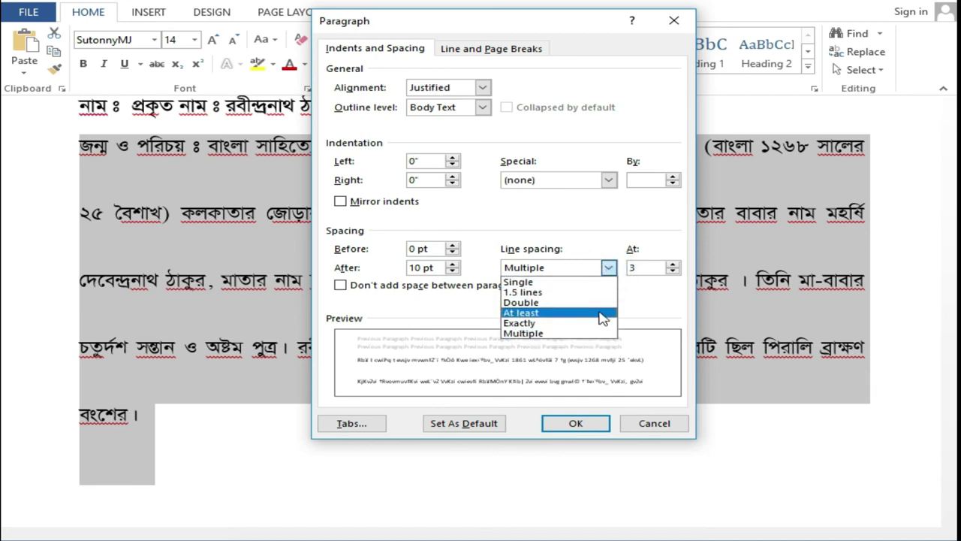
click(578, 282)
click(641, 268)
click(608, 268)
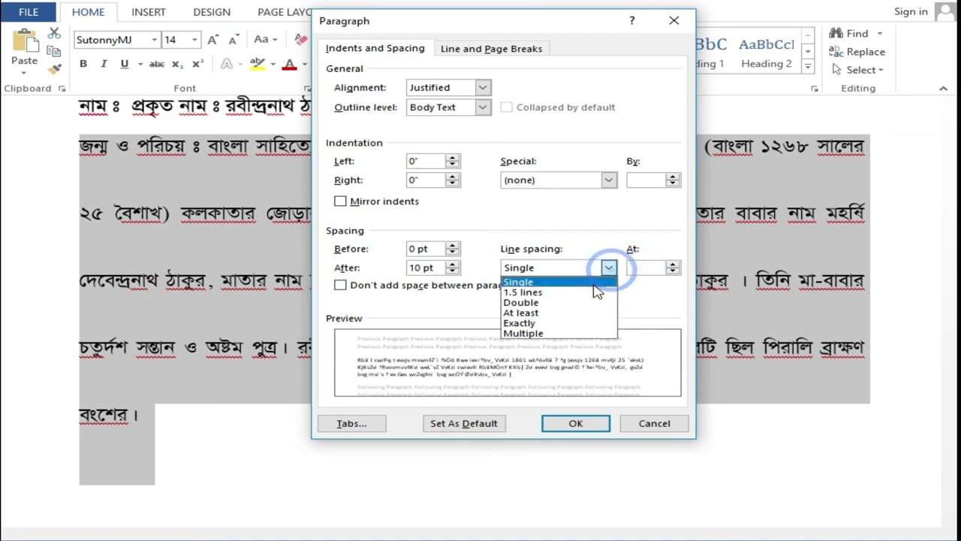
click(537, 292)
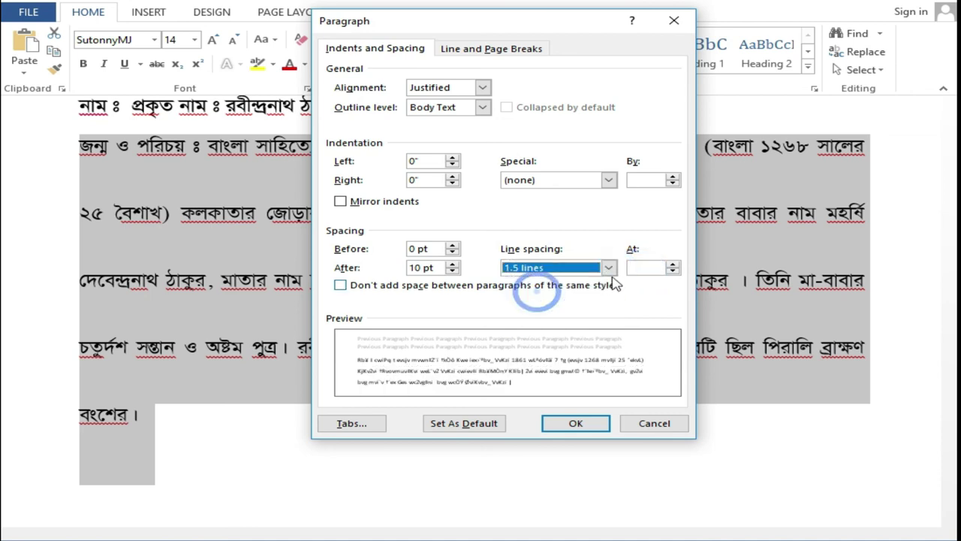
click(608, 268)
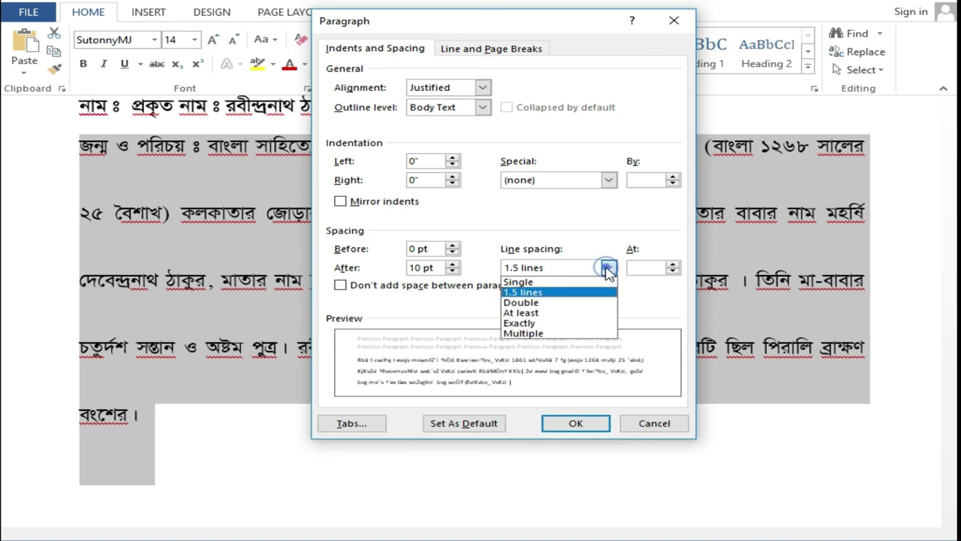
click(568, 301)
click(636, 268)
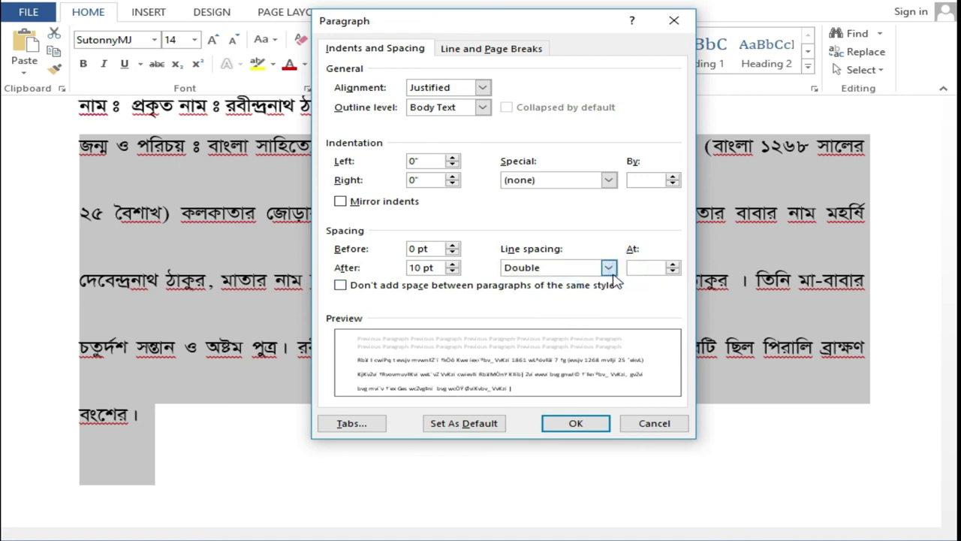
Switch to At least spacing and adjust the minimum height, down to 8 pt and back up
click(608, 268)
click(553, 313)
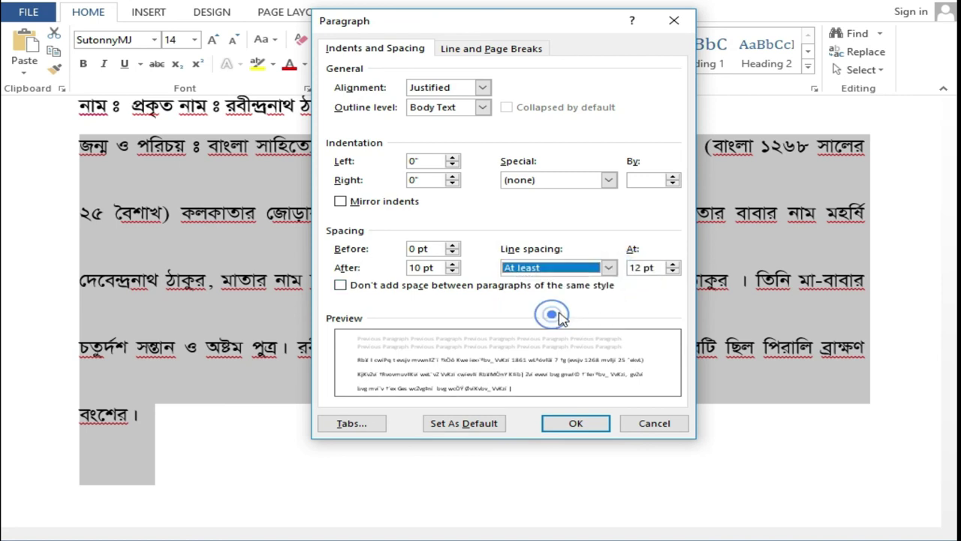
click(671, 271)
click(670, 271)
click(673, 265)
click(673, 265)
click(673, 265)
Switch to Exactly line spacing at 10 pt
click(608, 268)
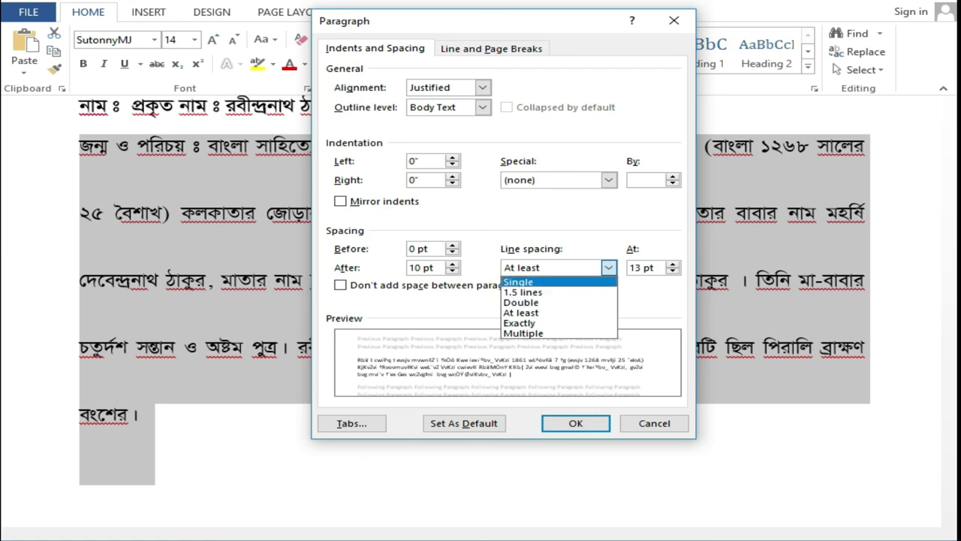
click(539, 323)
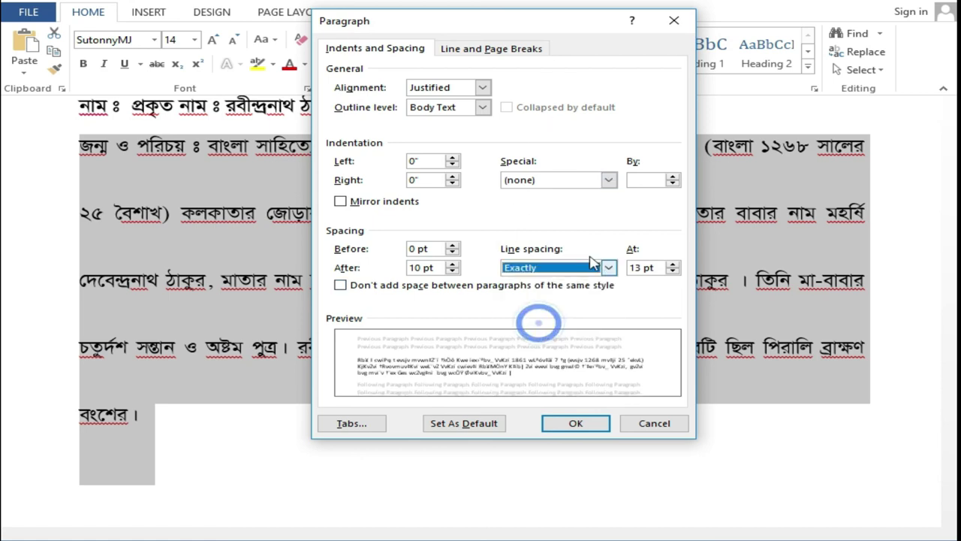
click(673, 272)
click(673, 271)
click(673, 271)
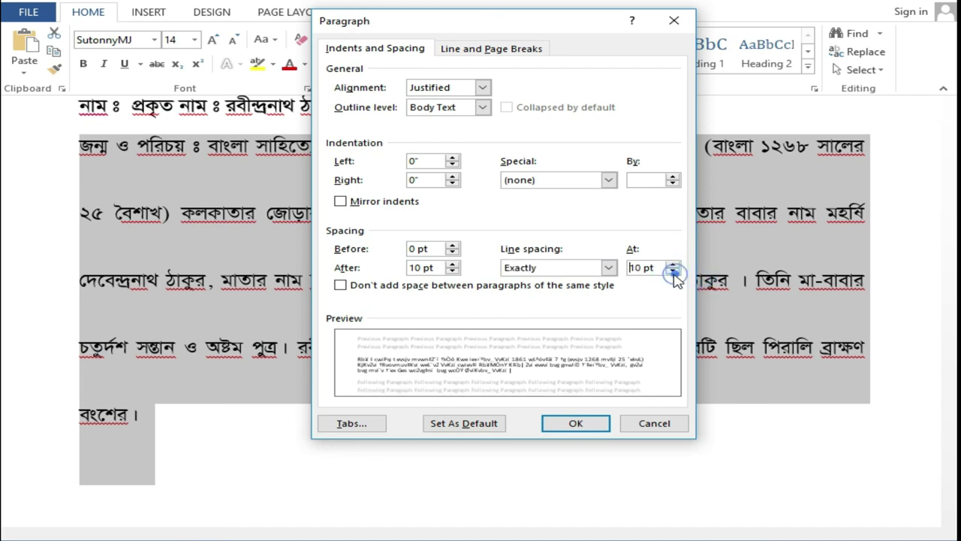
Switch to Multiple line spacing set at 2.5
click(608, 272)
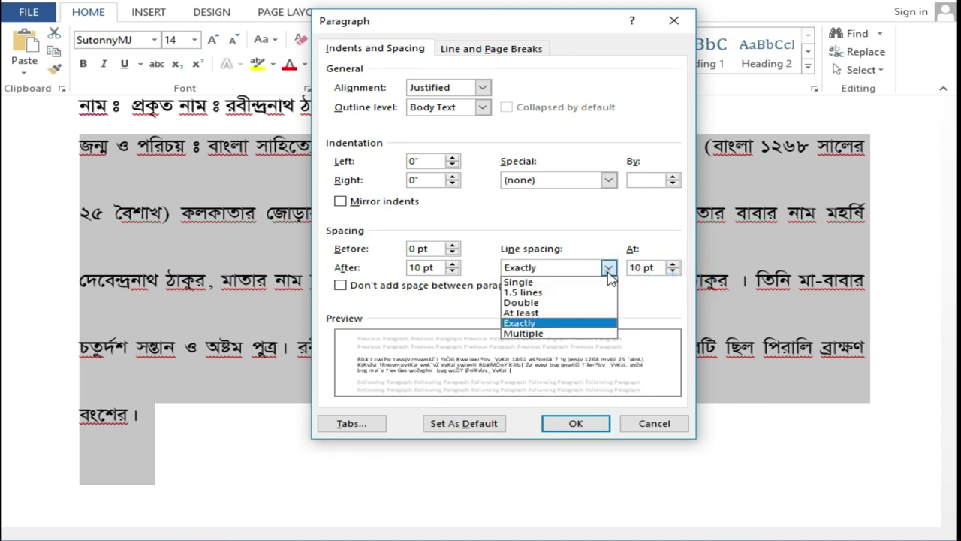
click(543, 335)
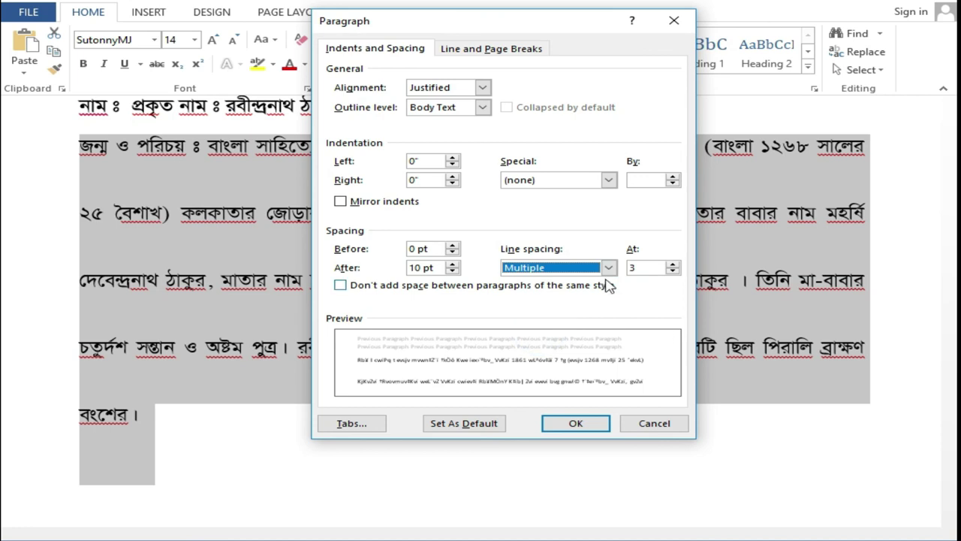
click(675, 272)
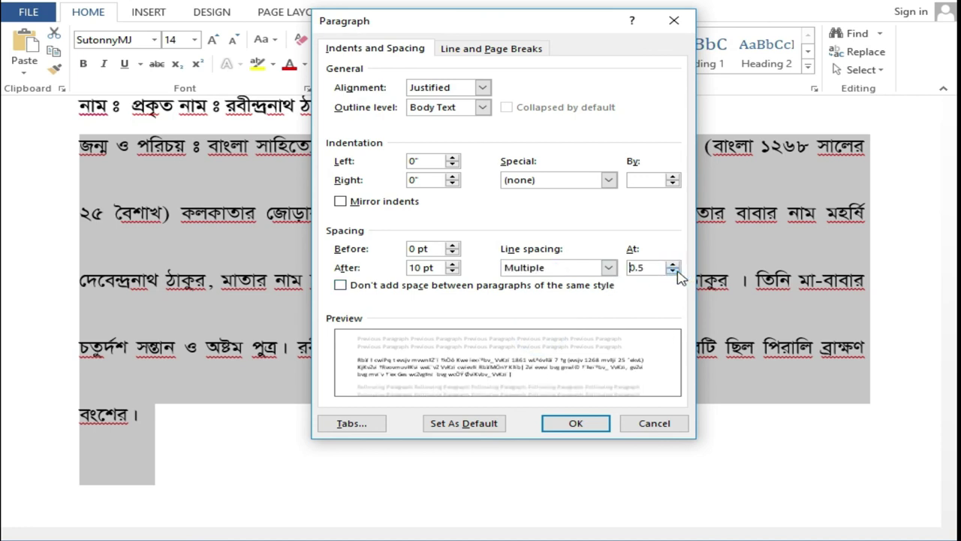
click(675, 264)
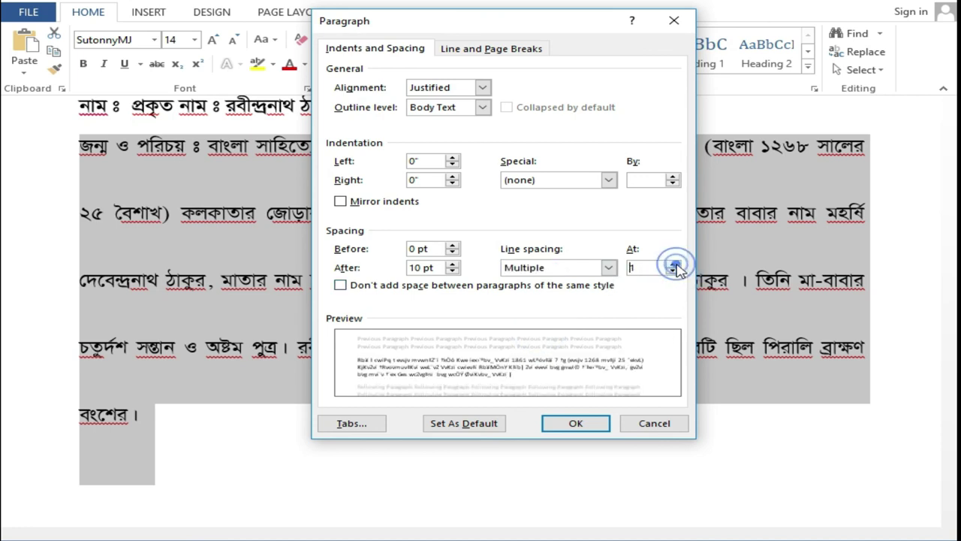
click(674, 272)
click(657, 297)
Raise the Multiple line spacing value repeatedly for much wider spacing
click(674, 264)
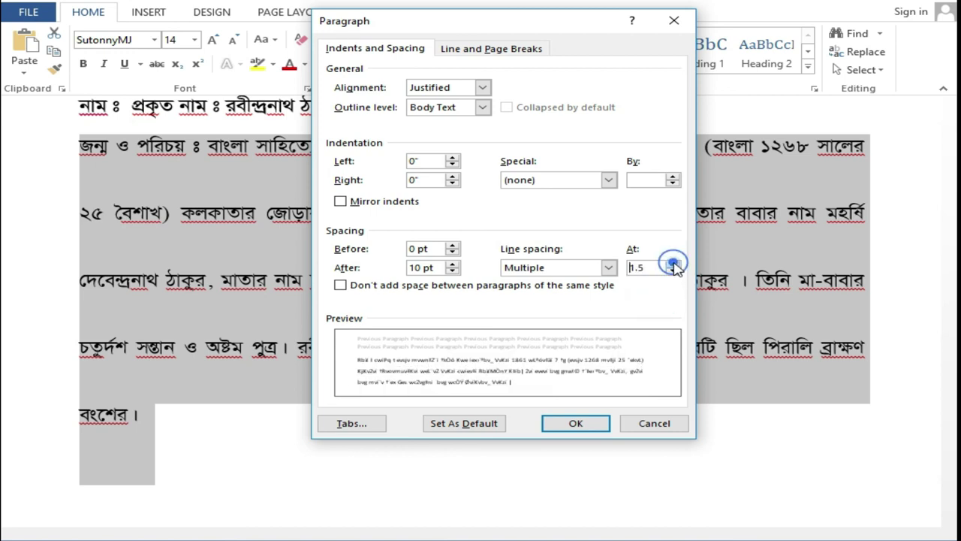
click(674, 264)
click(673, 266)
click(673, 266)
click(673, 266)
click(673, 266)
click(673, 266)
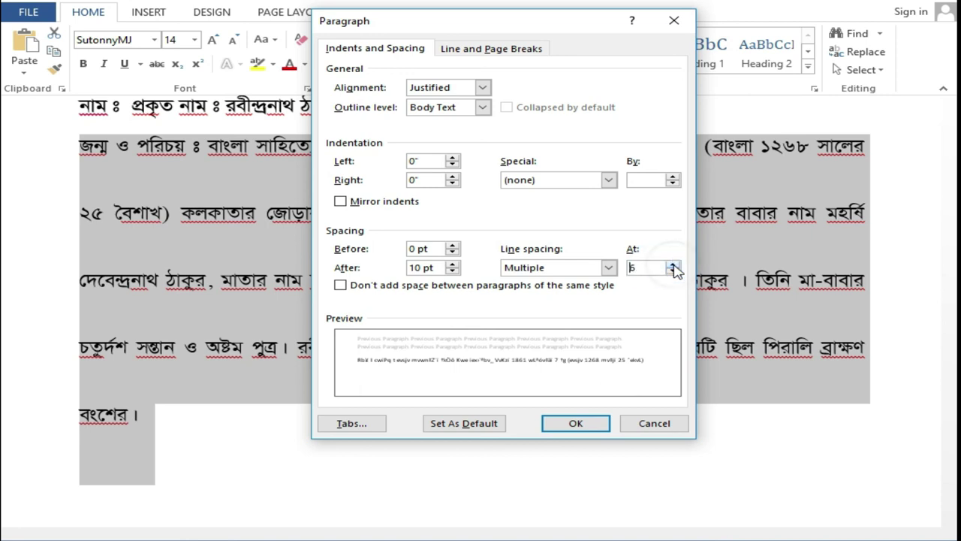
click(674, 266)
click(674, 266)
Apply the wide spacing, reselect the paragraph and check the presets without changing them
key(Return)
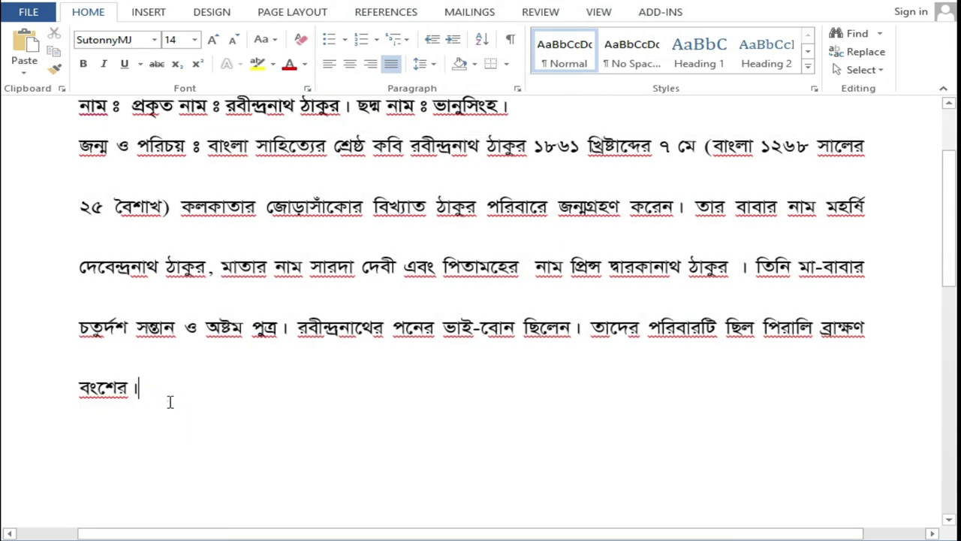
drag(170, 401, 79, 142)
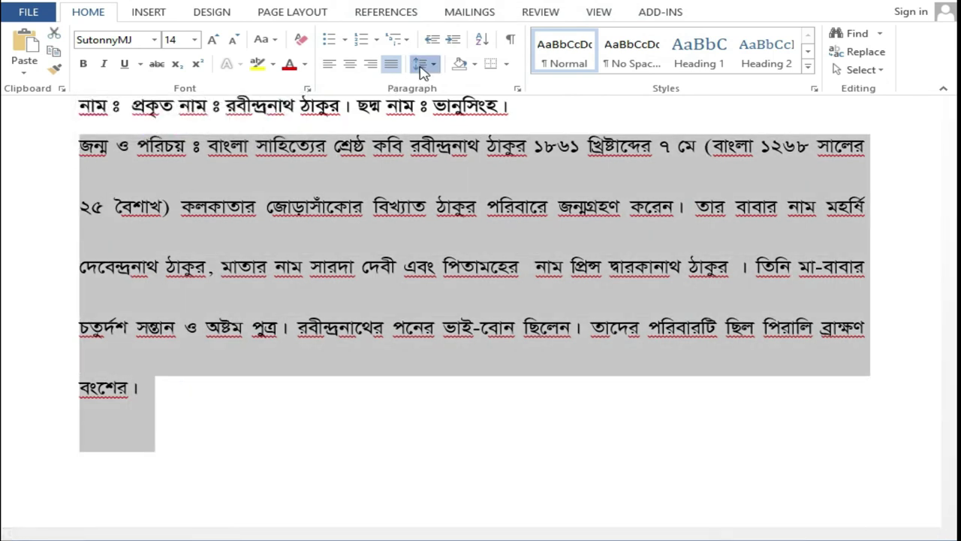
click(424, 64)
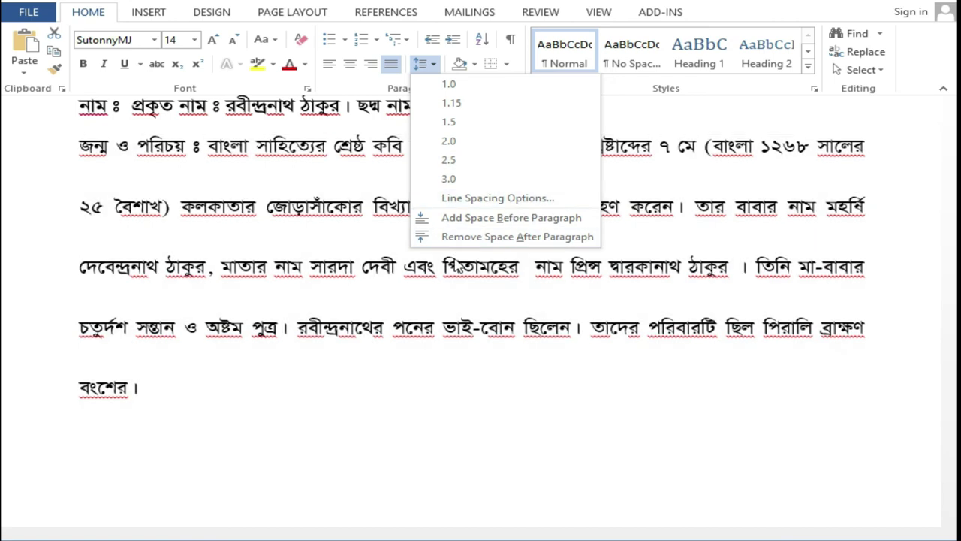
click(455, 260)
In the Paragraph dialog, lower Multiple line spacing from 3 to 1.5 and confirm with OK
right_click(406, 181)
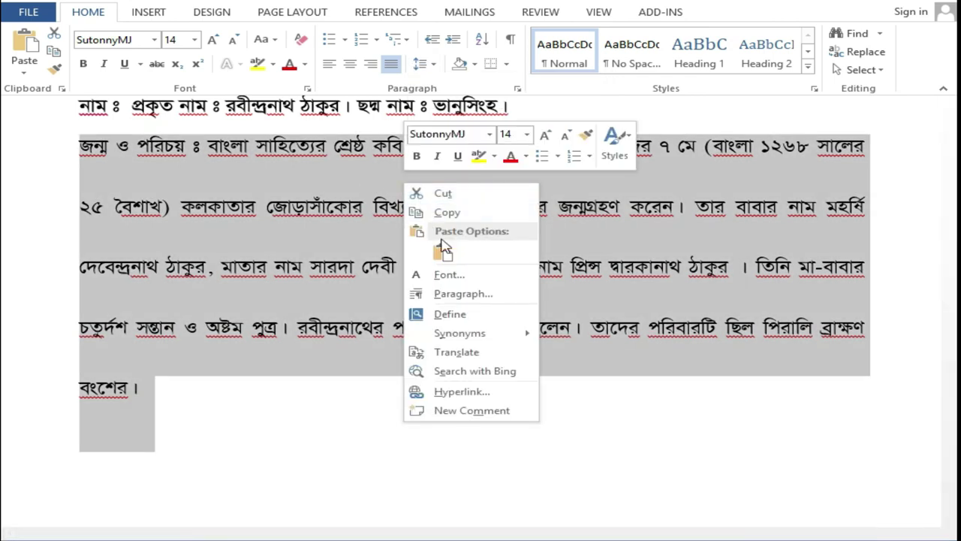
click(456, 294)
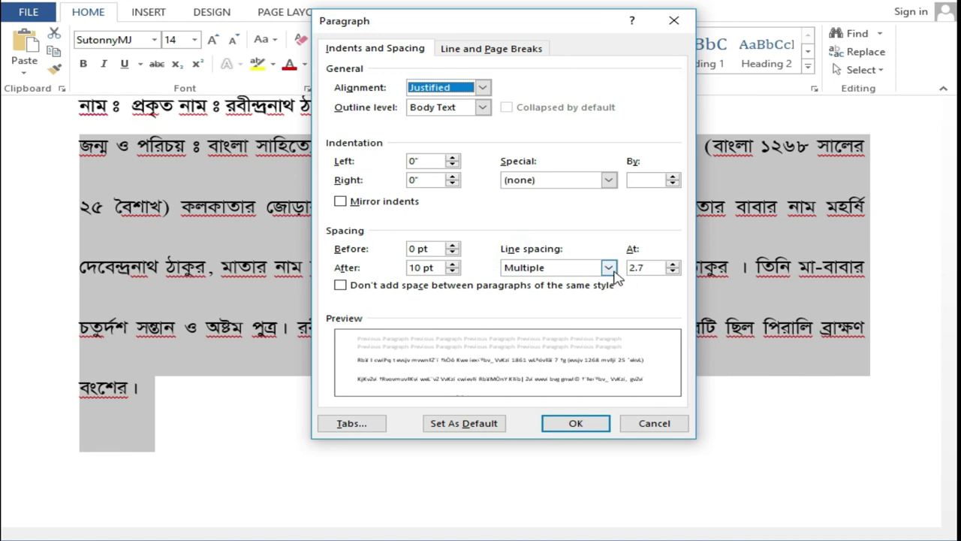
click(608, 268)
click(564, 333)
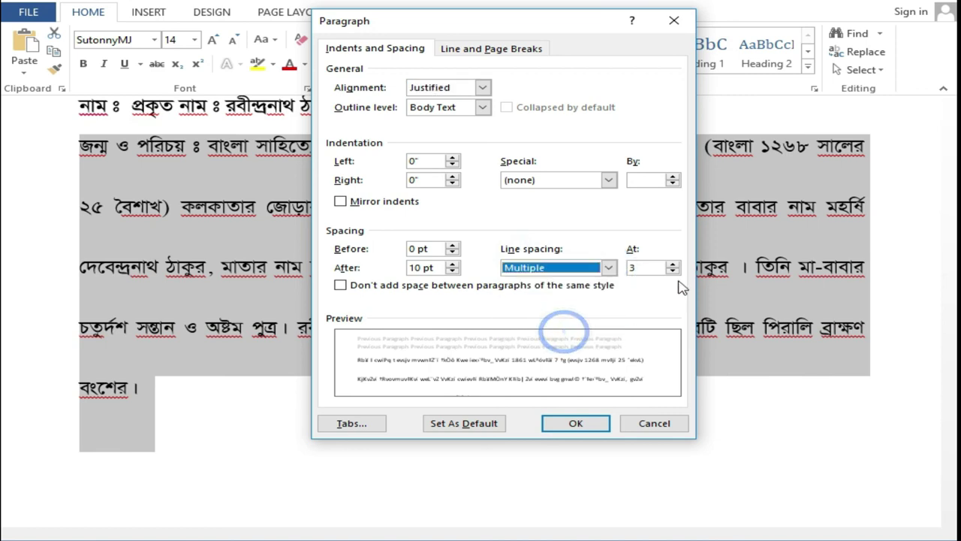
click(673, 263)
click(672, 271)
click(673, 271)
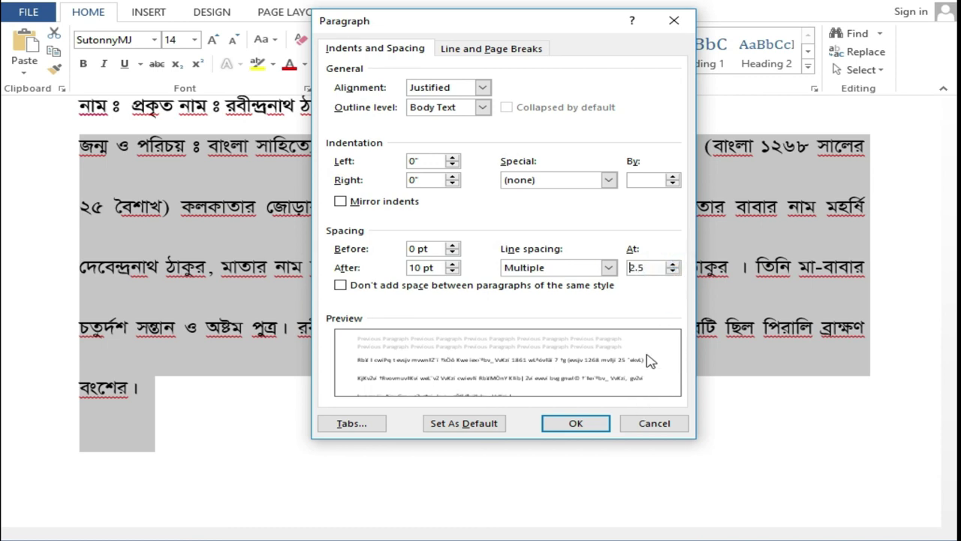
click(673, 271)
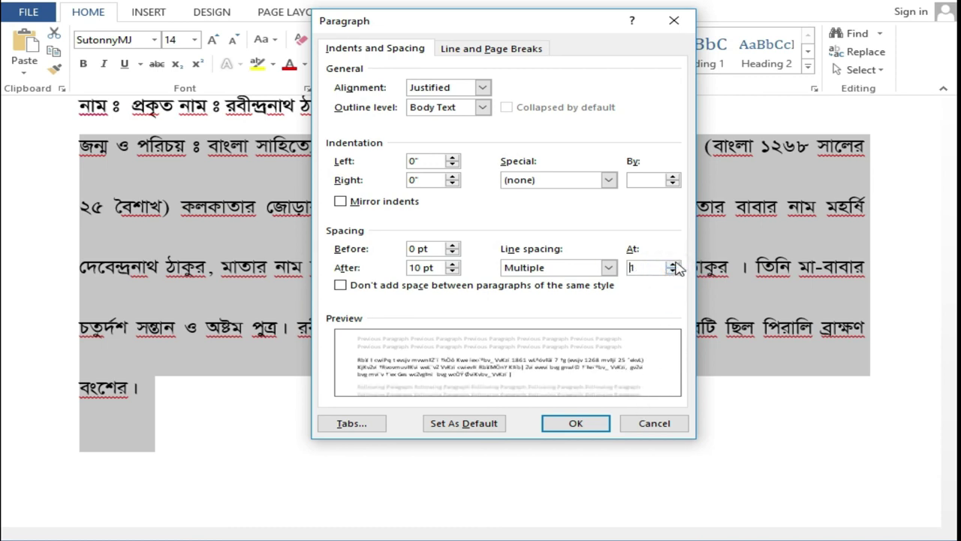
click(673, 271)
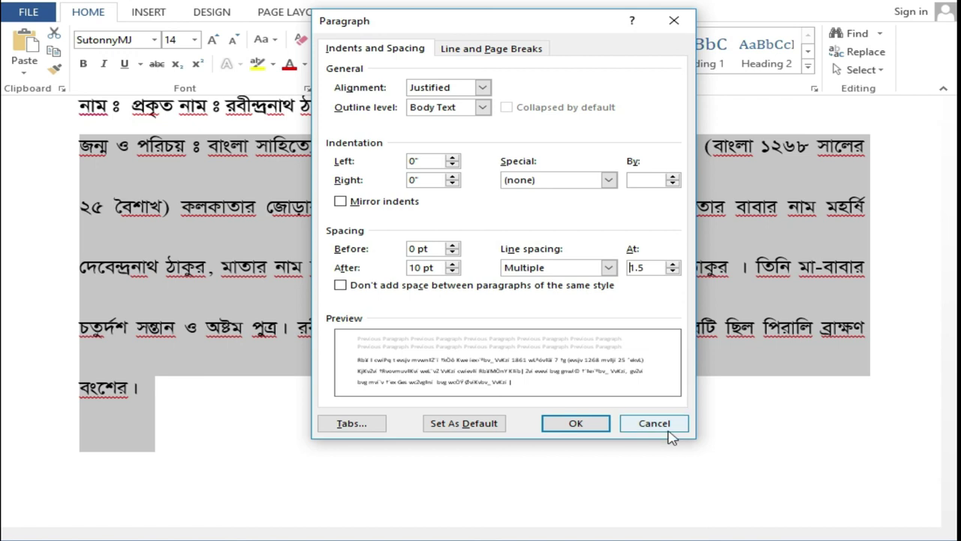
click(577, 424)
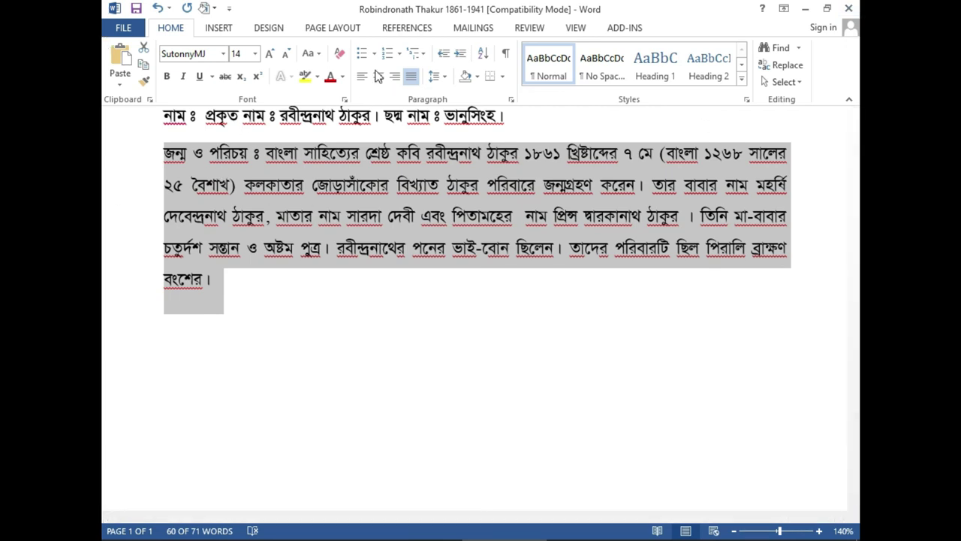
Select the bold name line at the top and give it a round bullet
click(374, 54)
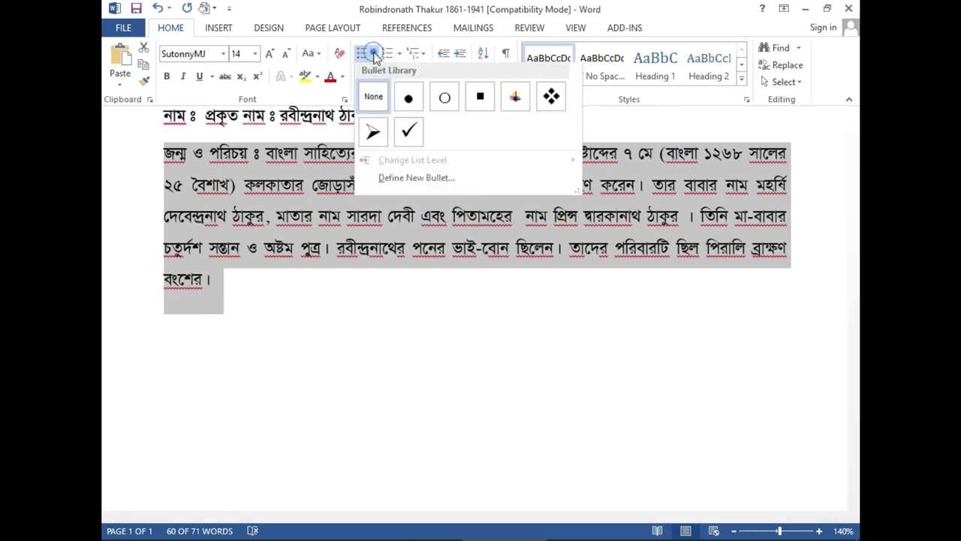
click(201, 234)
click(157, 134)
drag(158, 118, 518, 127)
scroll(518, 137, up, 2)
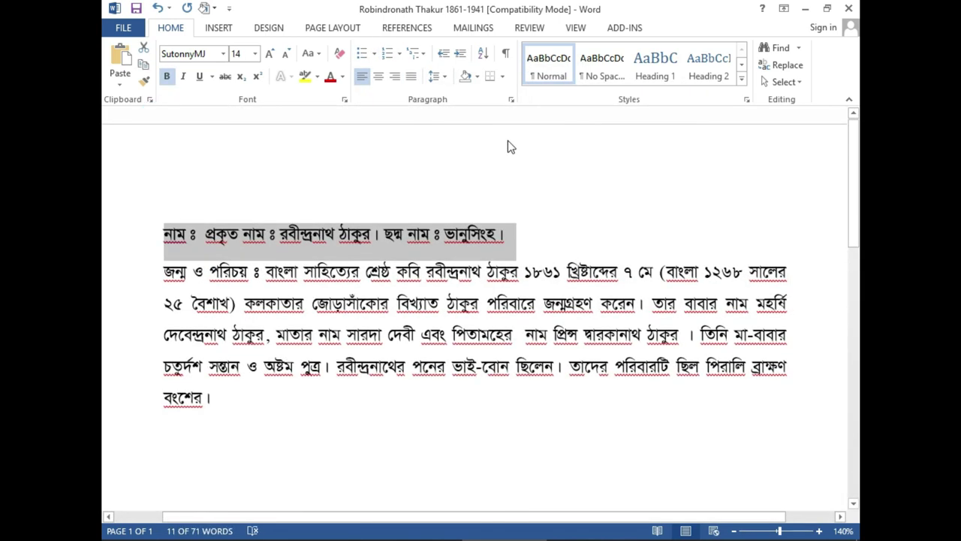
click(375, 55)
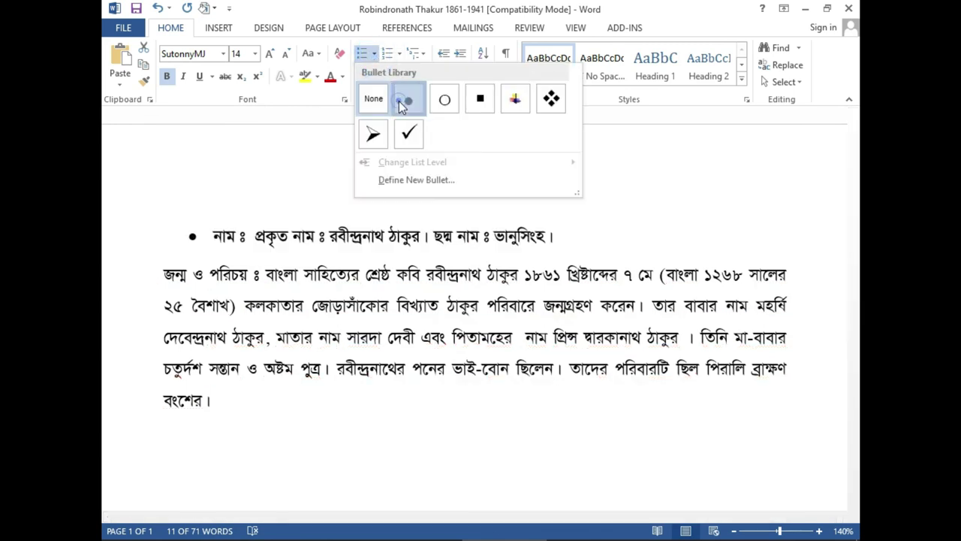
click(400, 100)
Change the name line's bullet to the hollow circle from the Bullet Library
click(191, 235)
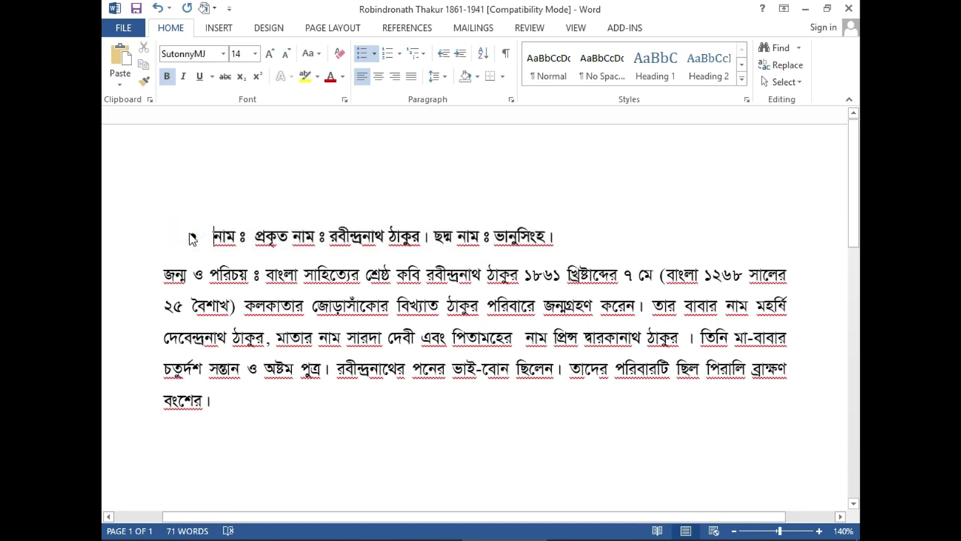
click(374, 54)
click(444, 153)
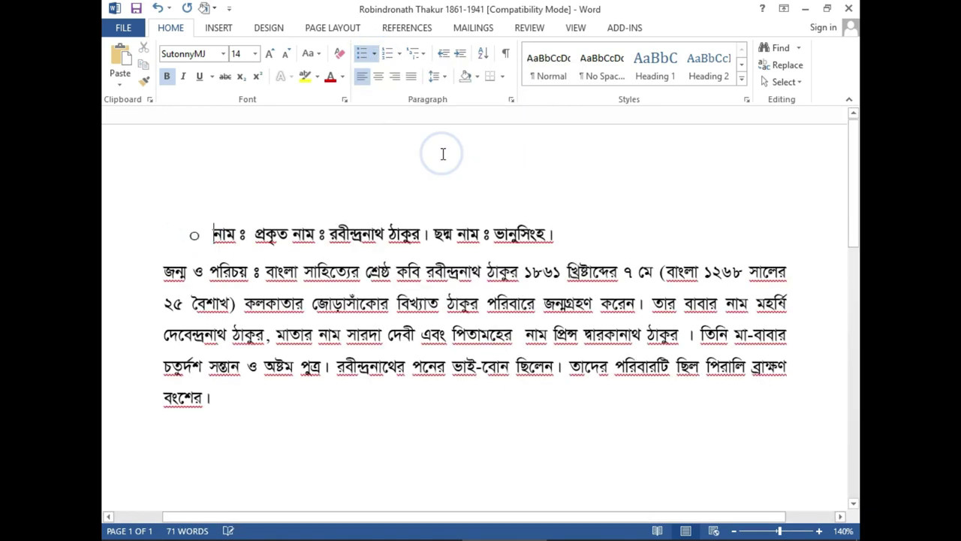
click(375, 55)
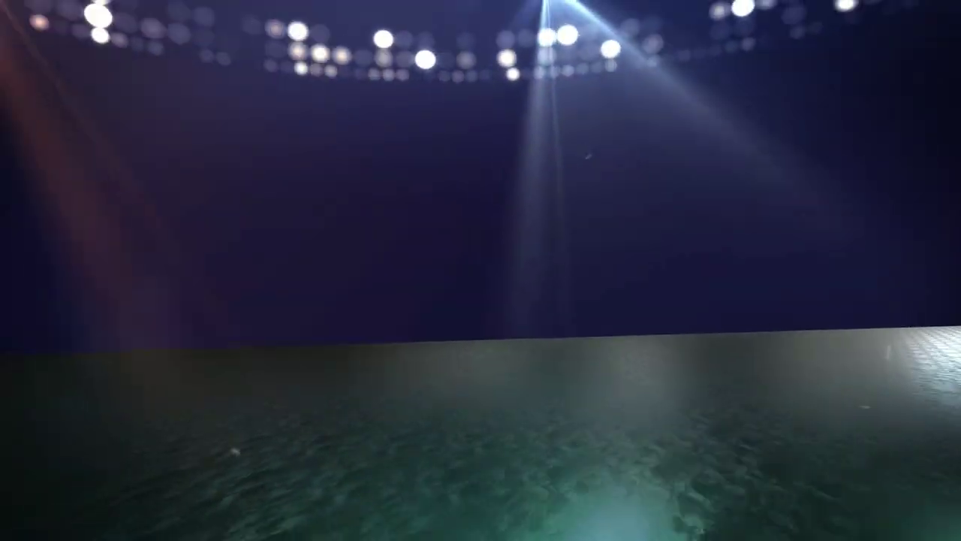